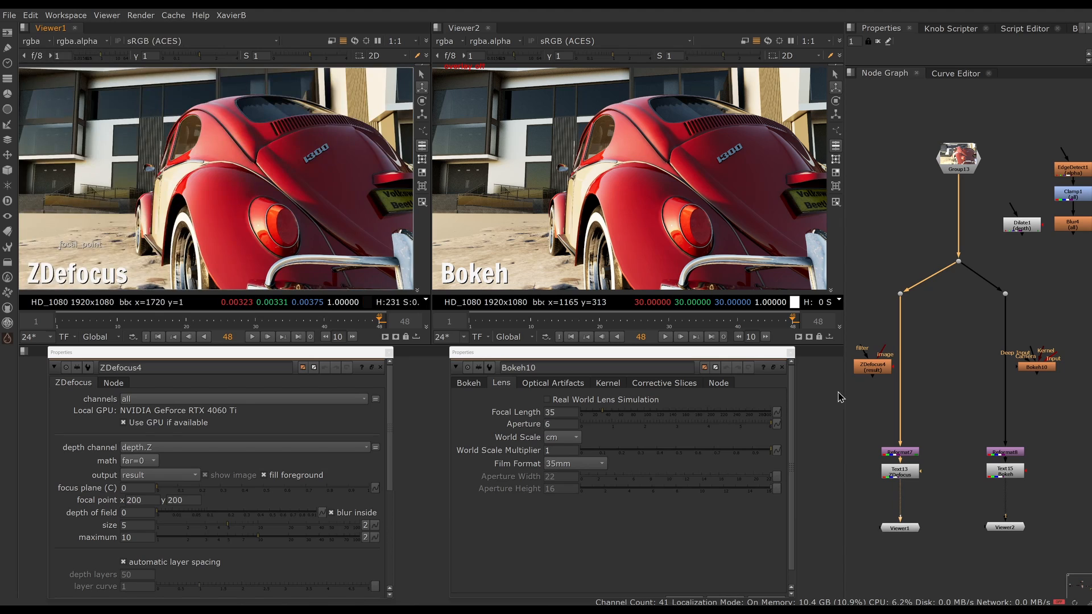
Insert the ZDefocus4 node into the ZDefocus branch and the Bokeh10 node into the Bokeh branch, above their reformat nodes
mouse_move(871, 373)
left_mouse_down()
mouse_move(862, 379)
mouse_move(876, 382)
left_mouse_up()
left_click_drag(1027, 367, 1029, 380)
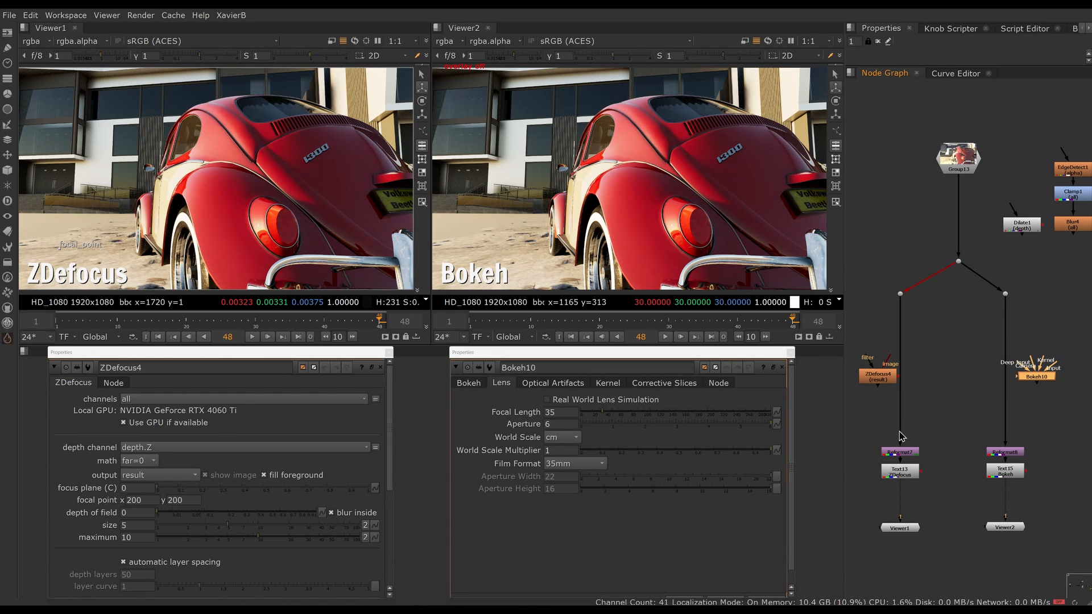
left_click(883, 377)
left_click_drag(884, 379, 895, 393)
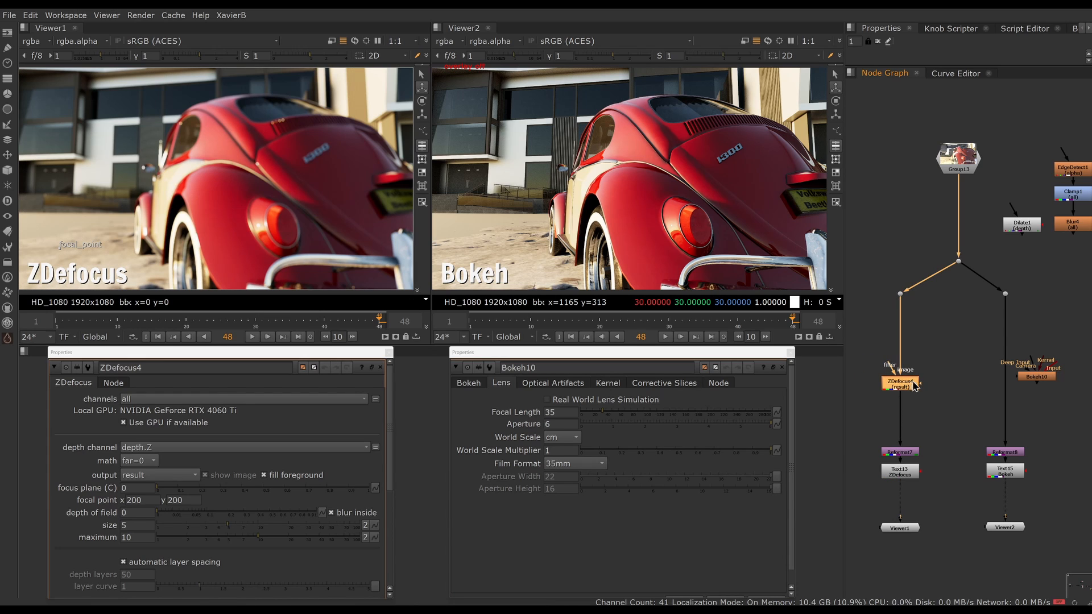
left_click_drag(1048, 379, 1017, 381)
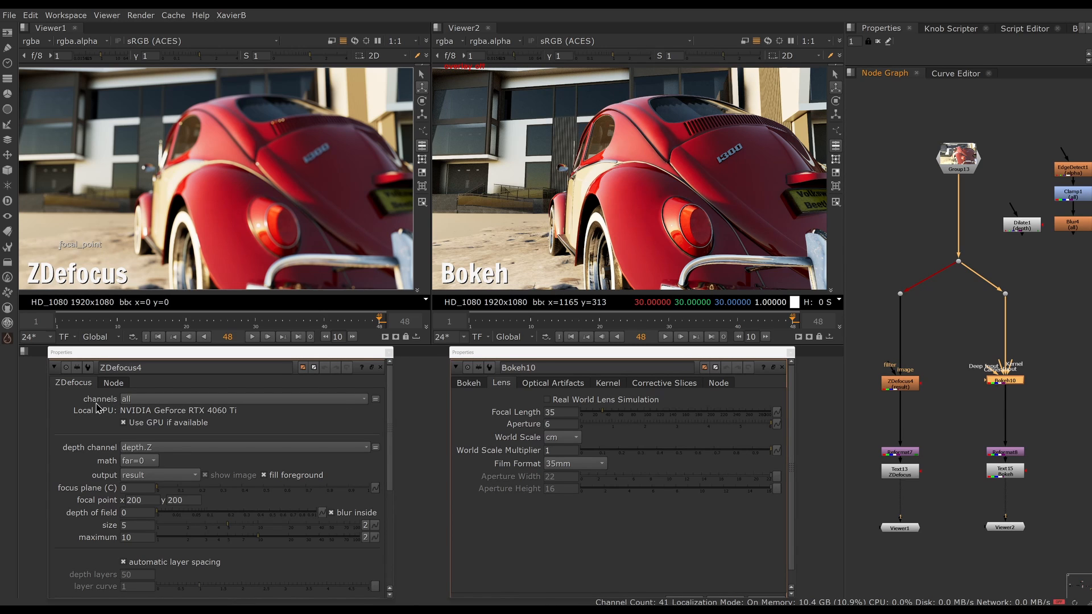
Set ZDefocus4's channels to rgba and its depth math to depth, and show Bokeh10's main Bokeh settings
left_click(128, 403)
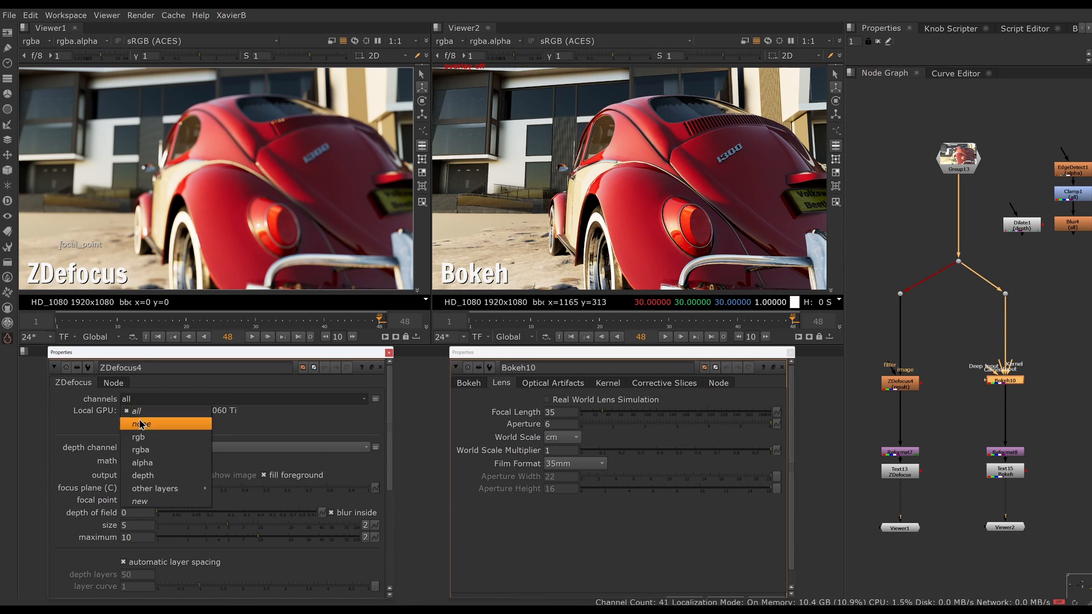
left_click(149, 455)
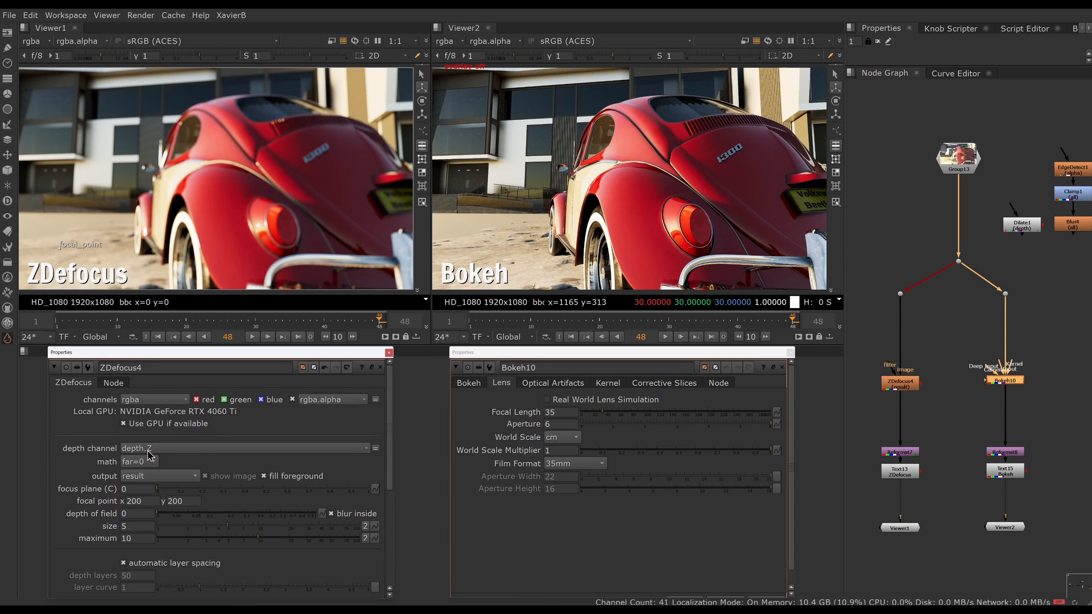
left_click(466, 384)
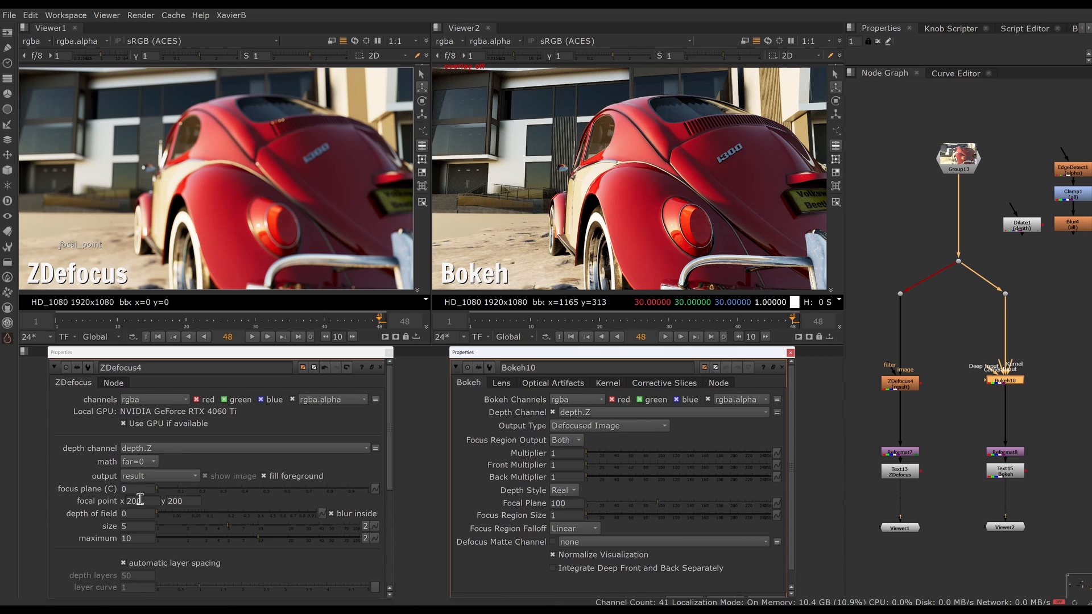
left_click(148, 467)
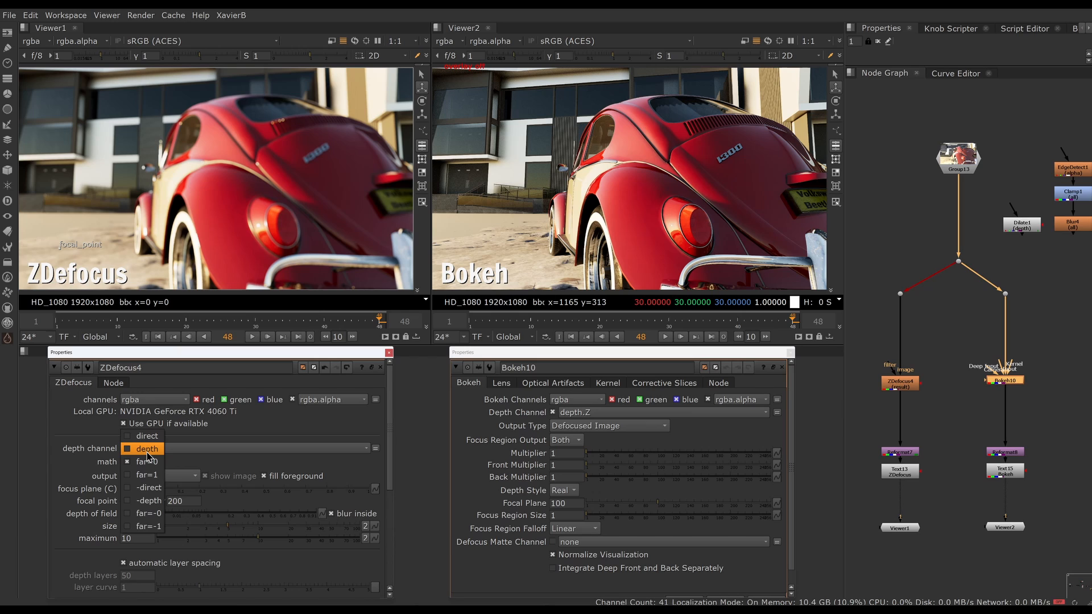
left_click(146, 450)
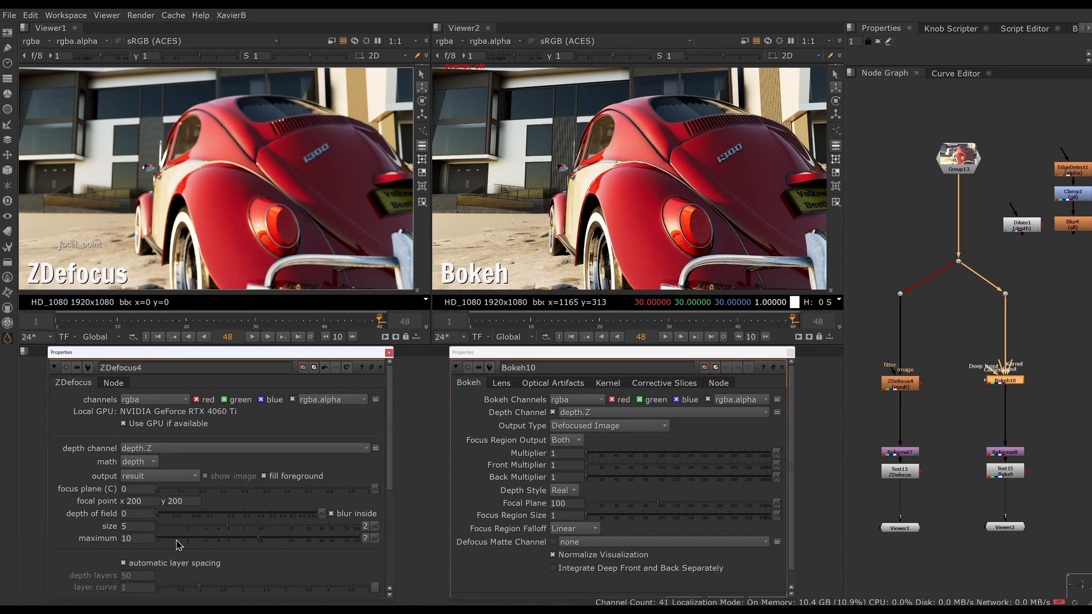
Set ZDefocus4's size to 20 and maximum to 100, and set Bokeh10's multiplier to 20
double_click(140, 525)
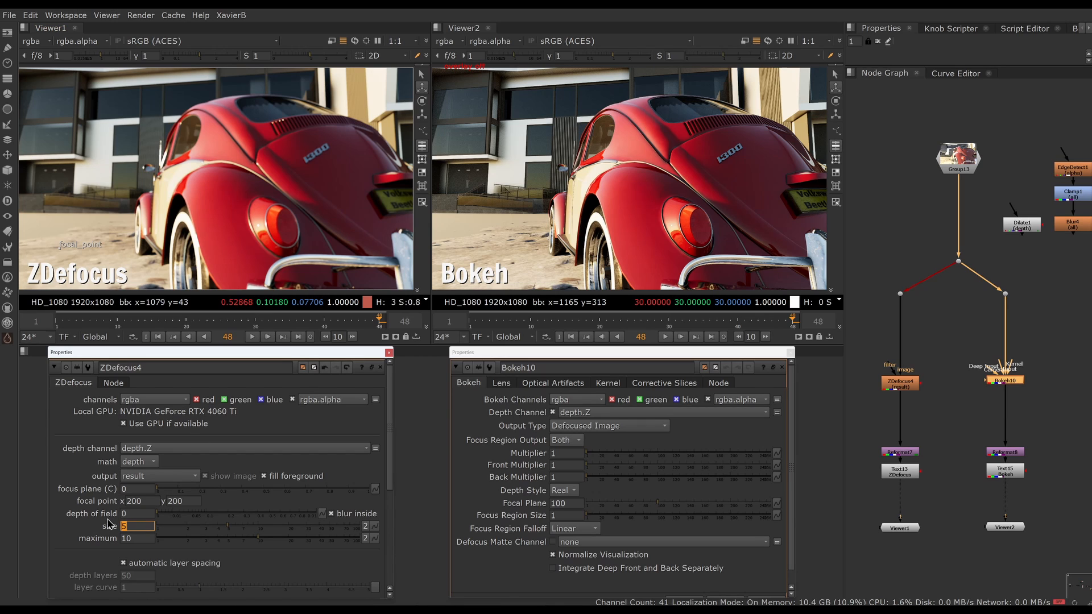
key("Return")
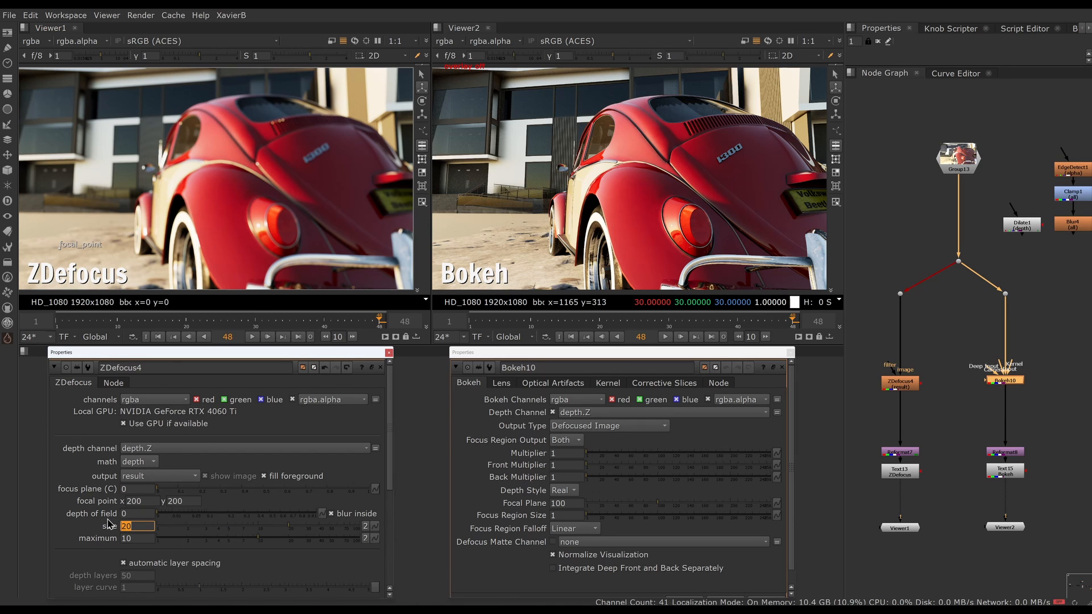
left_click(133, 538)
type("0")
key("Return")
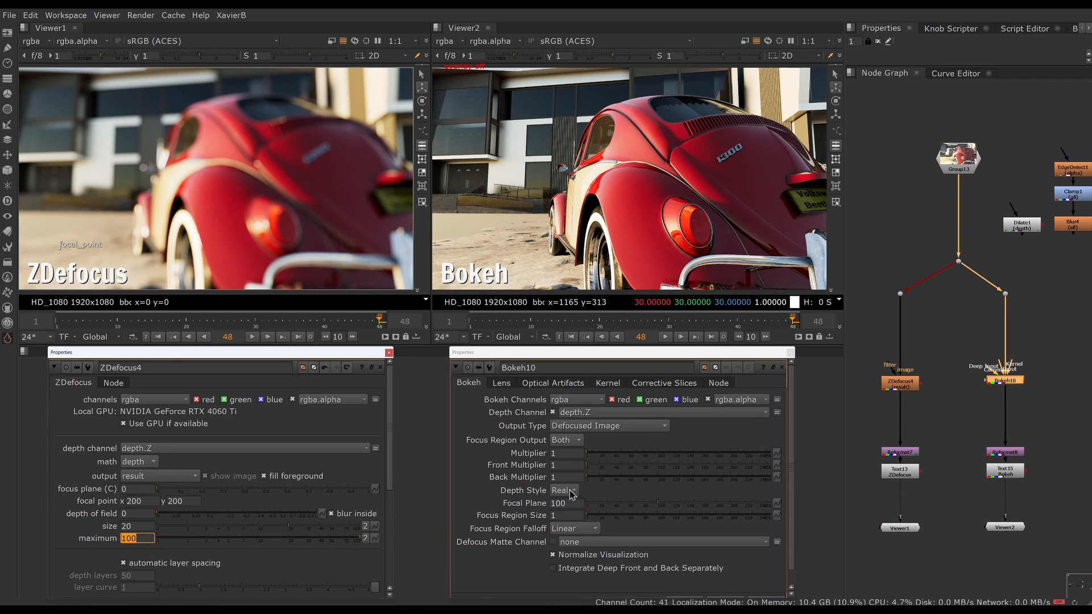
left_click(565, 454)
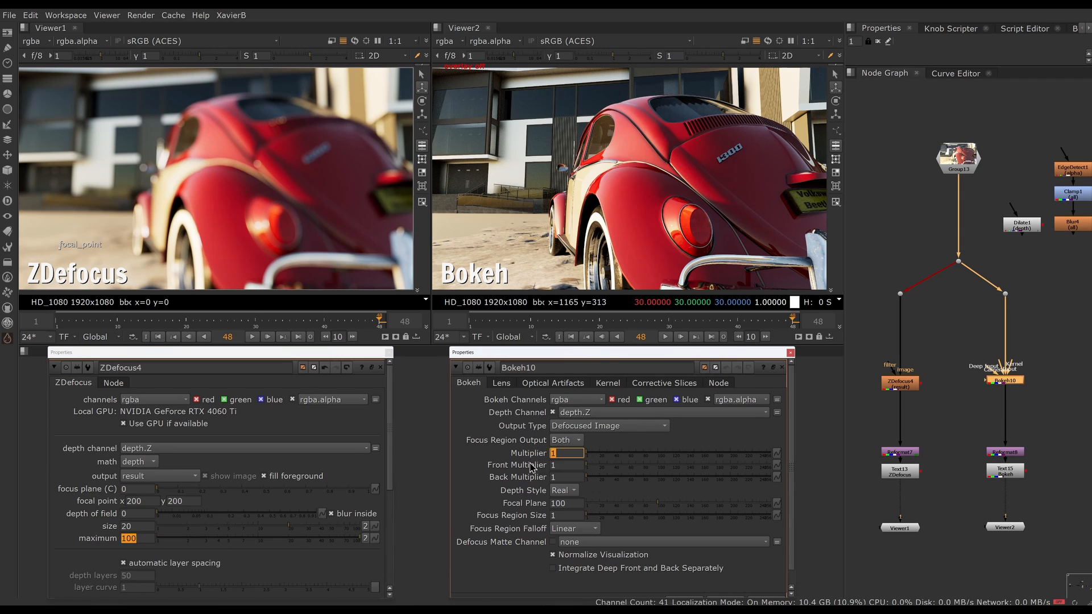
key("Return")
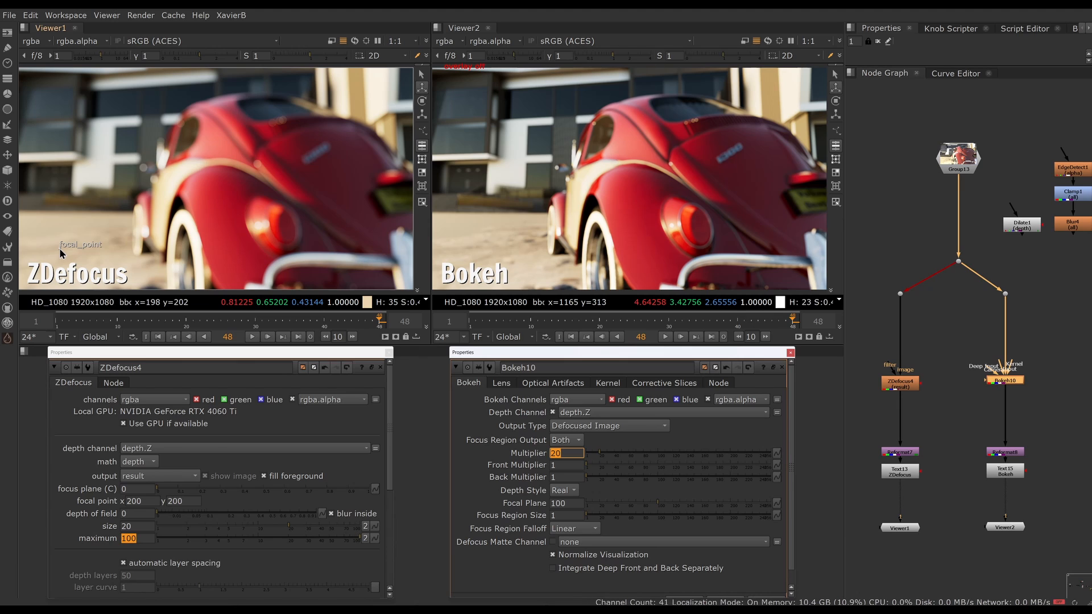
Place the ZDefocus focal point on the car's 1300 badge, at about x 1368, y 622
left_click_drag(59, 248, 310, 155)
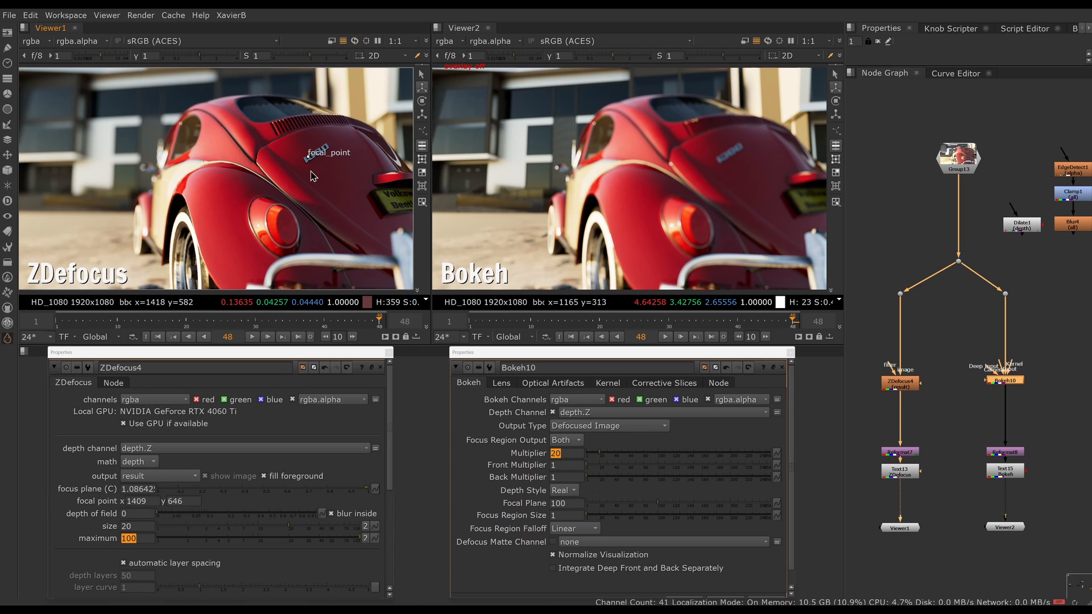
mouse_move(308, 157)
left_mouse_down()
mouse_move(179, 185)
mouse_move(109, 156)
mouse_move(300, 160)
left_mouse_up()
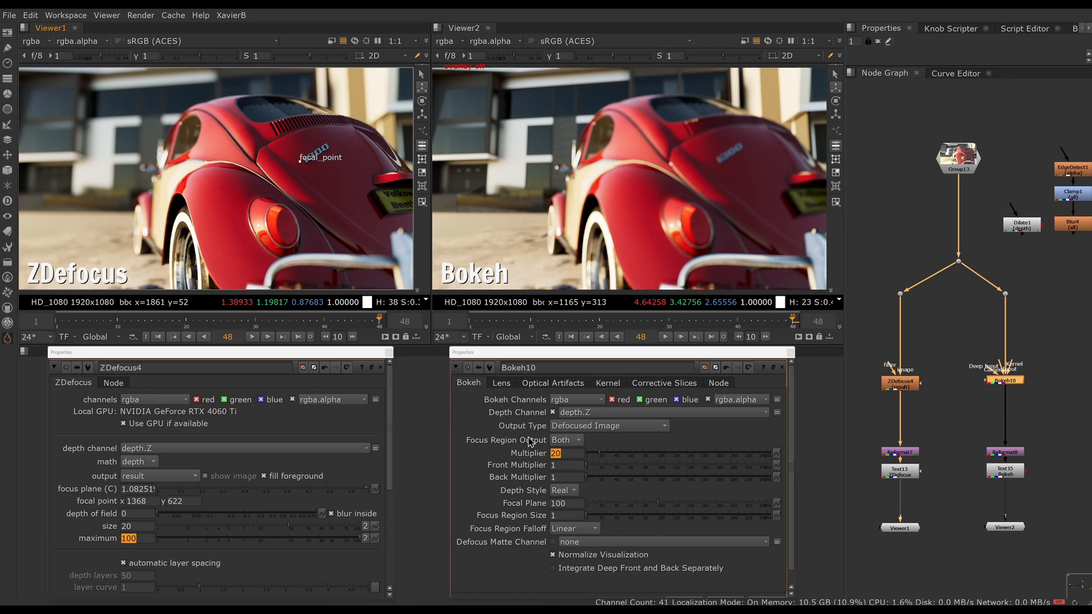
Switch Bokeh10's output type to Focal Distance Visualization and set its focal plane to 2
left_click(597, 432)
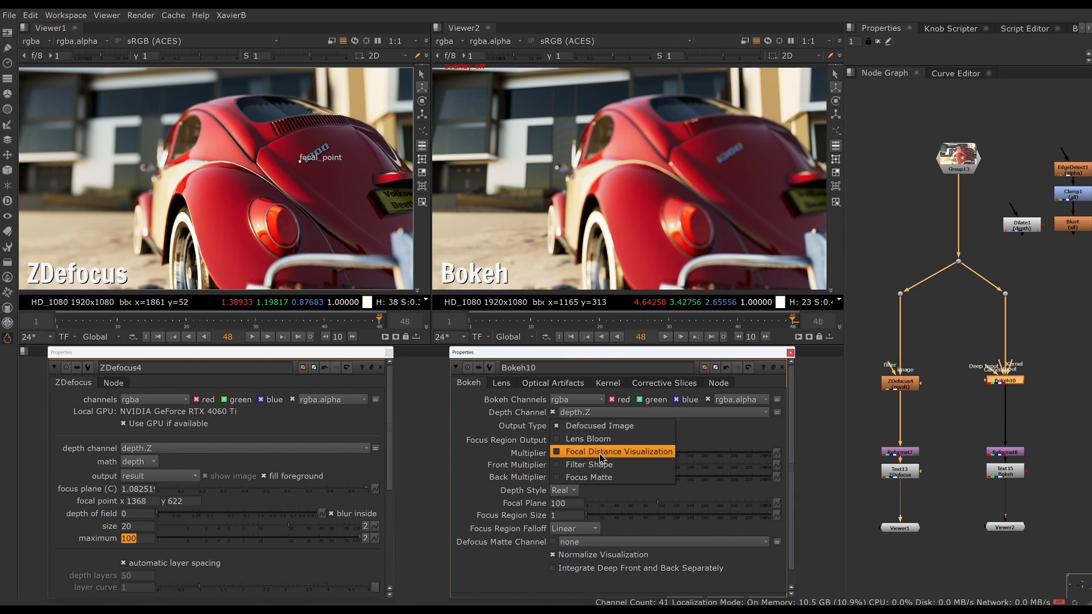
left_click(601, 452)
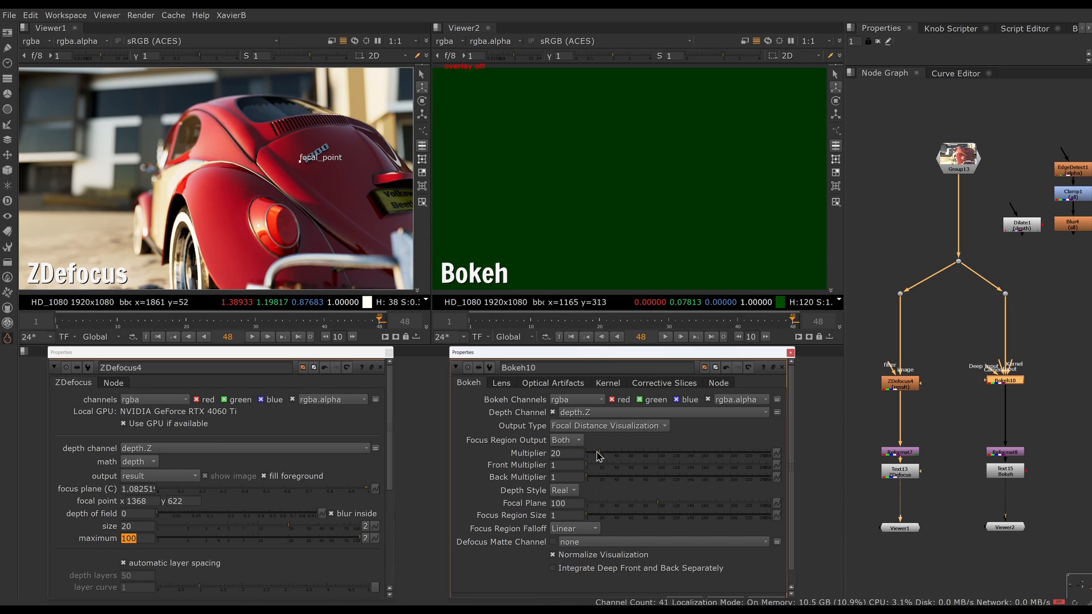
left_click(561, 503)
left_click(573, 506)
left_click_drag(570, 504, 526, 493)
type("2")
key("Return")
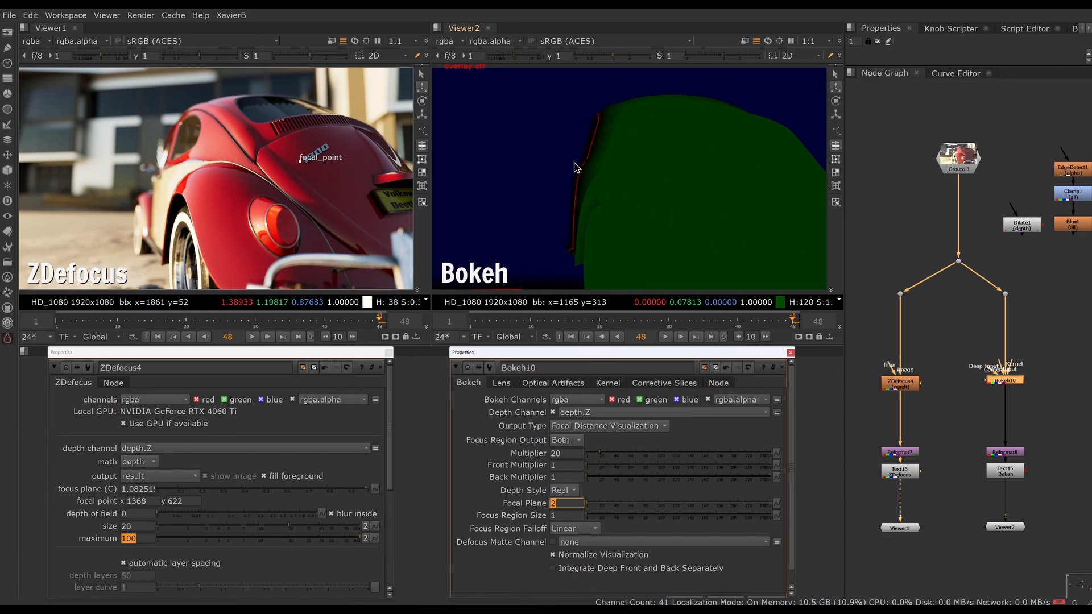
Lower Bokeh10's focal plane in 0.1 steps to 1.1 and set the output type to Defocused Image
left_click(571, 504)
key("Down")
key("Down")
key("Down")
key("Down")
key("Down")
key("Down")
key("Down")
key("Down")
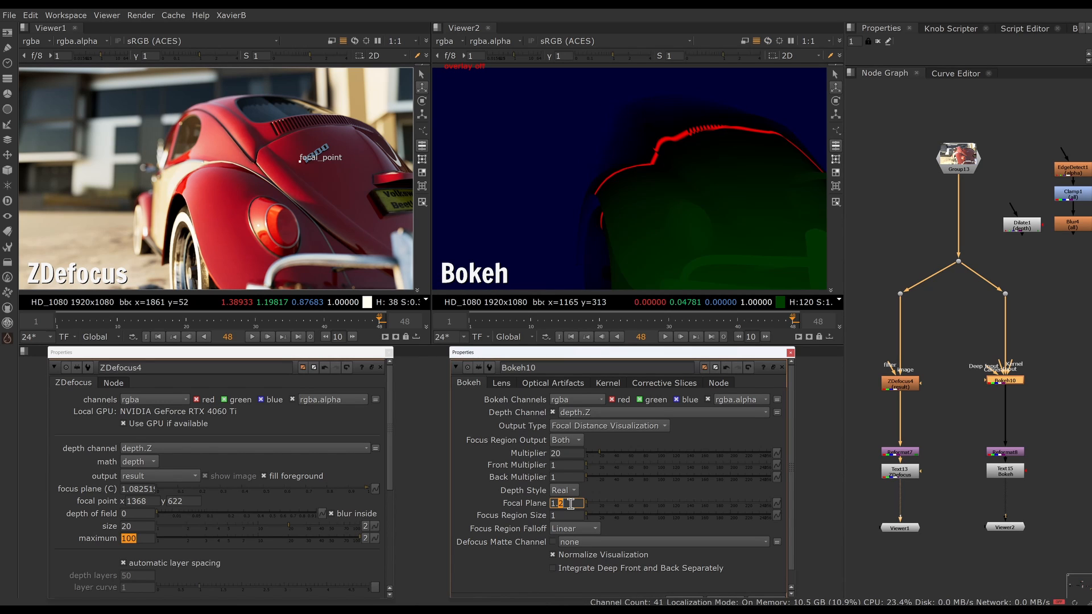
key("Down")
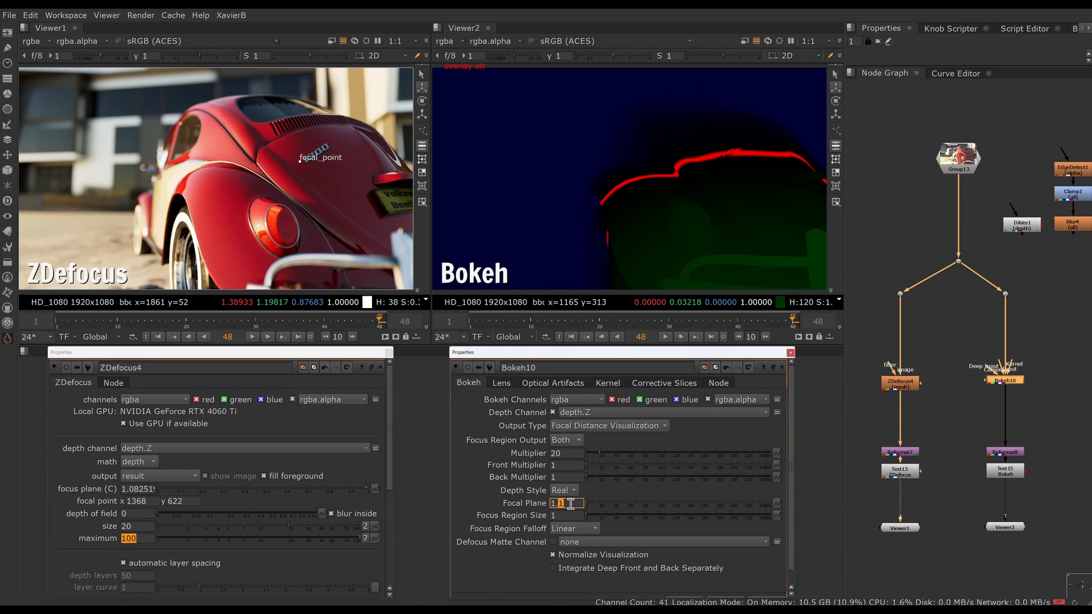
left_click(609, 427)
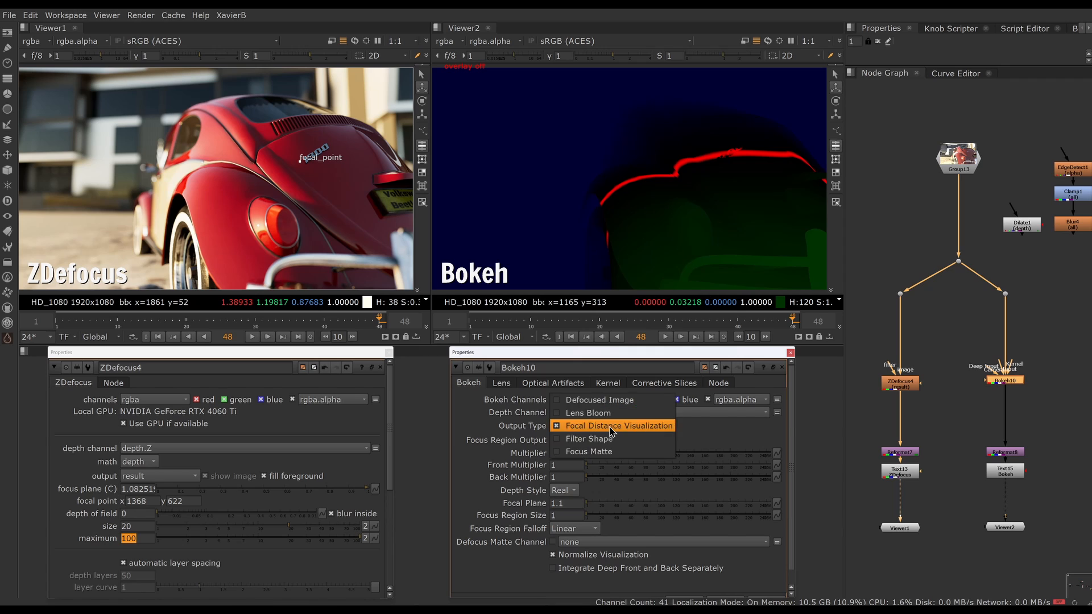
left_click(611, 402)
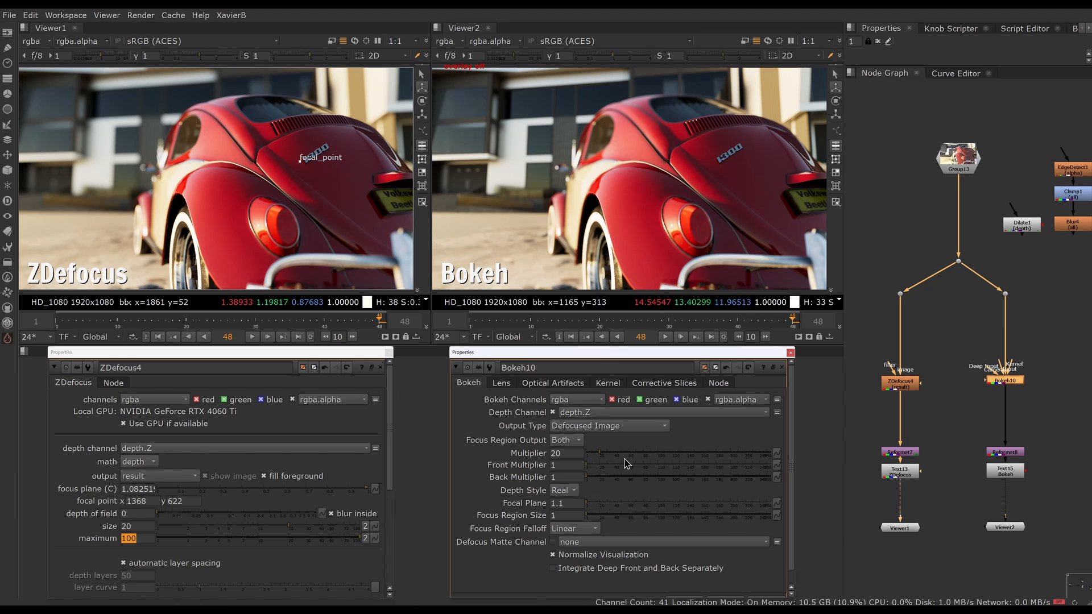
Link Bokeh10's focal plane to ZDefocus4's focus plane value with an expression
mouse_move(625, 463)
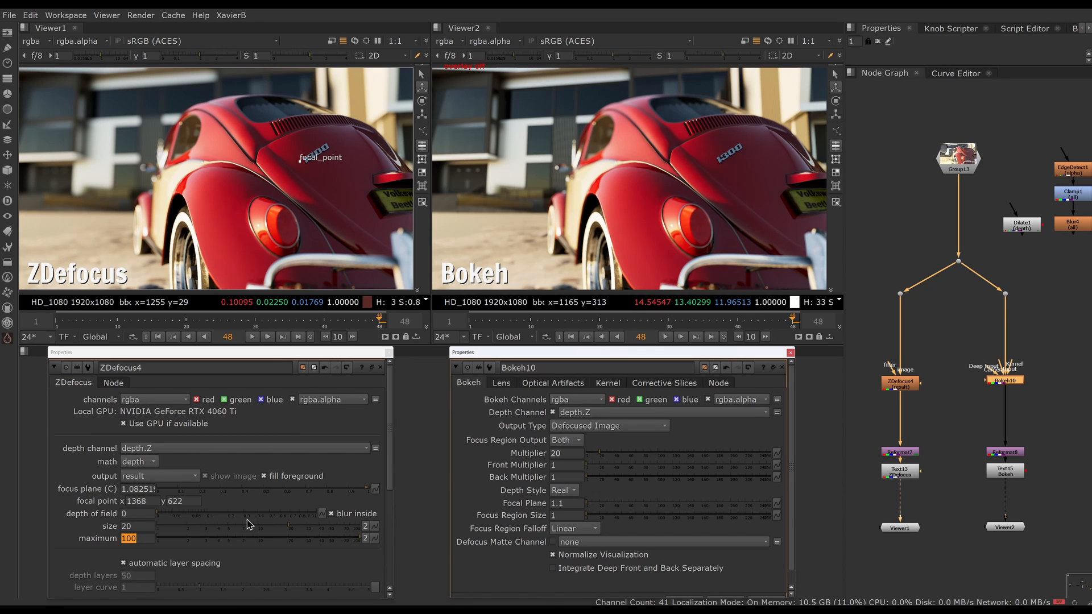
left_click(134, 489)
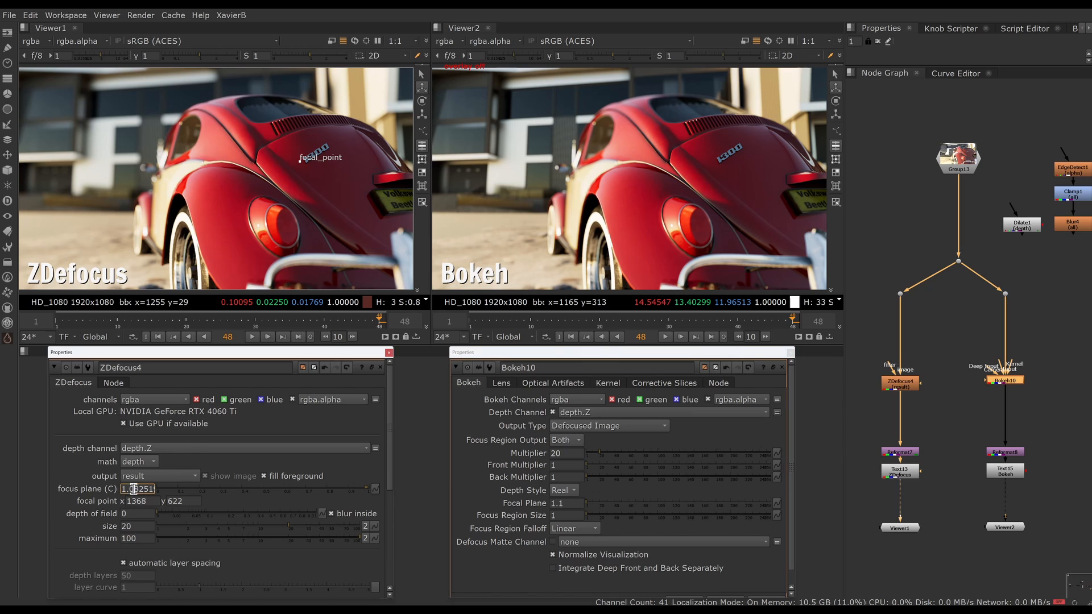
left_click(569, 503)
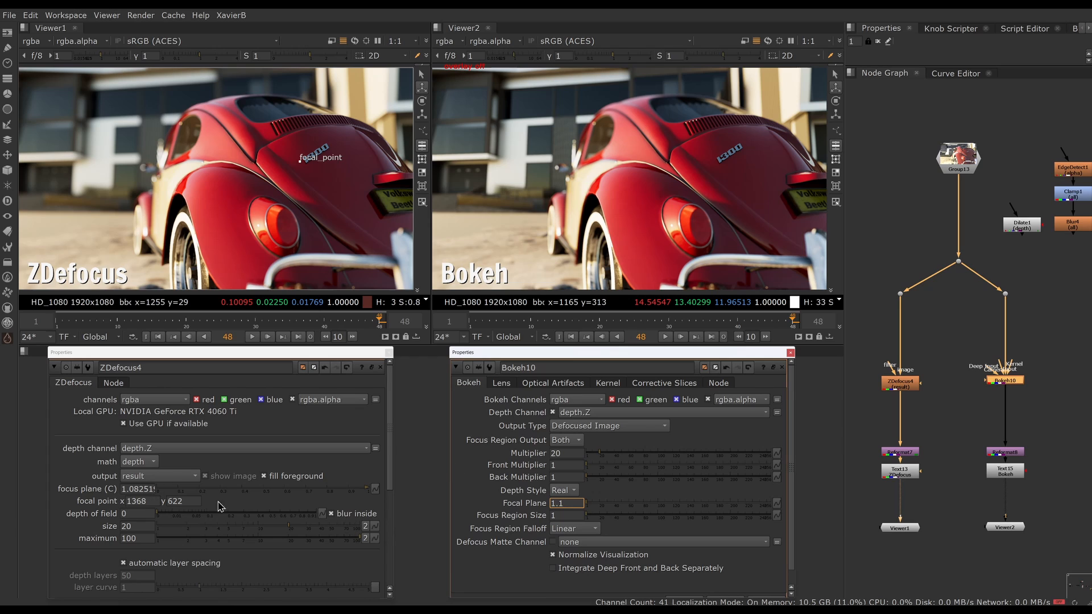
left_click(375, 488)
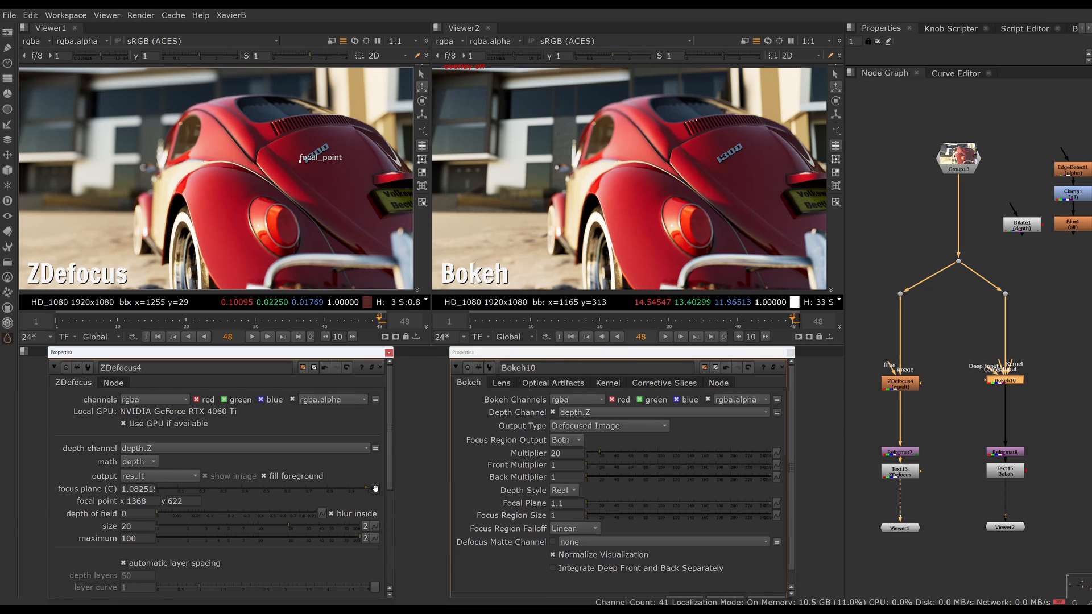
left_click_drag(570, 505, 570, 506, "ctrl")
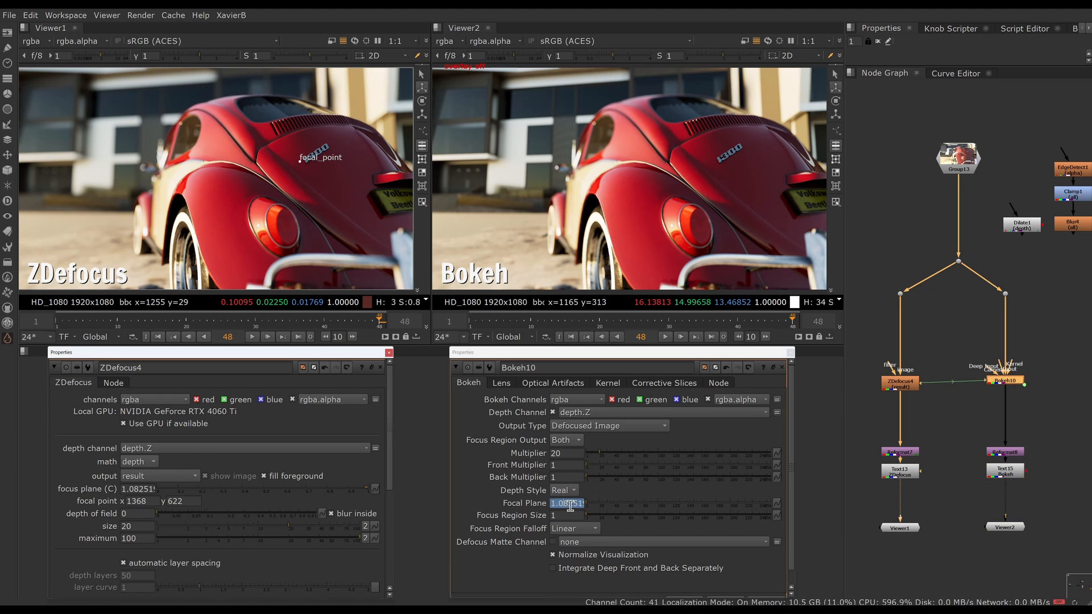
Compare both defocus results by moving the focal point between building and car, leaving it on the building at about x 504, y 721
left_click_drag(300, 161, 137, 116)
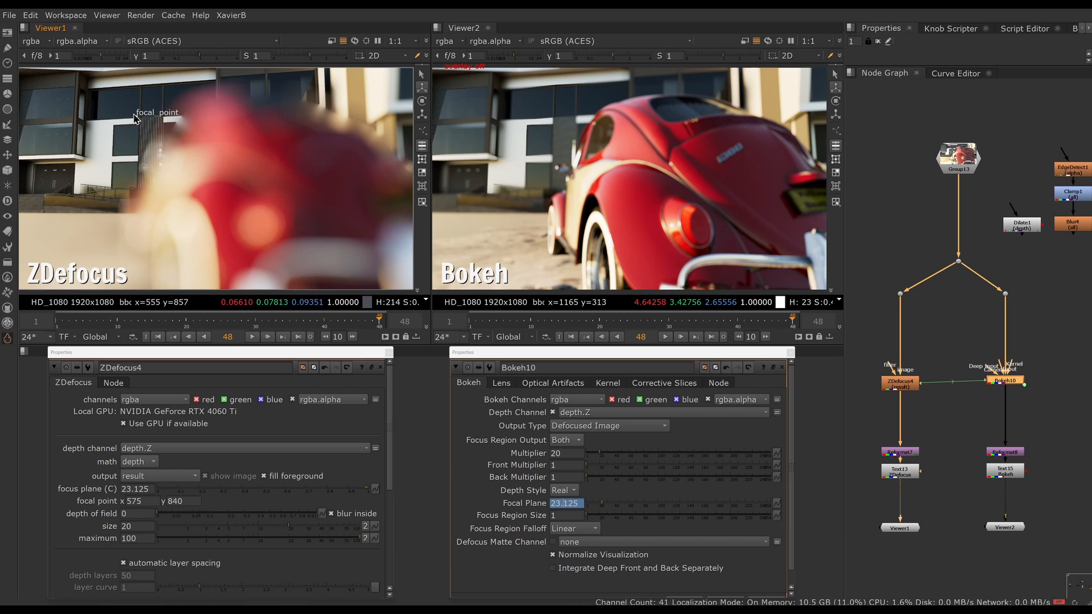
left_click_drag(137, 113, 295, 174)
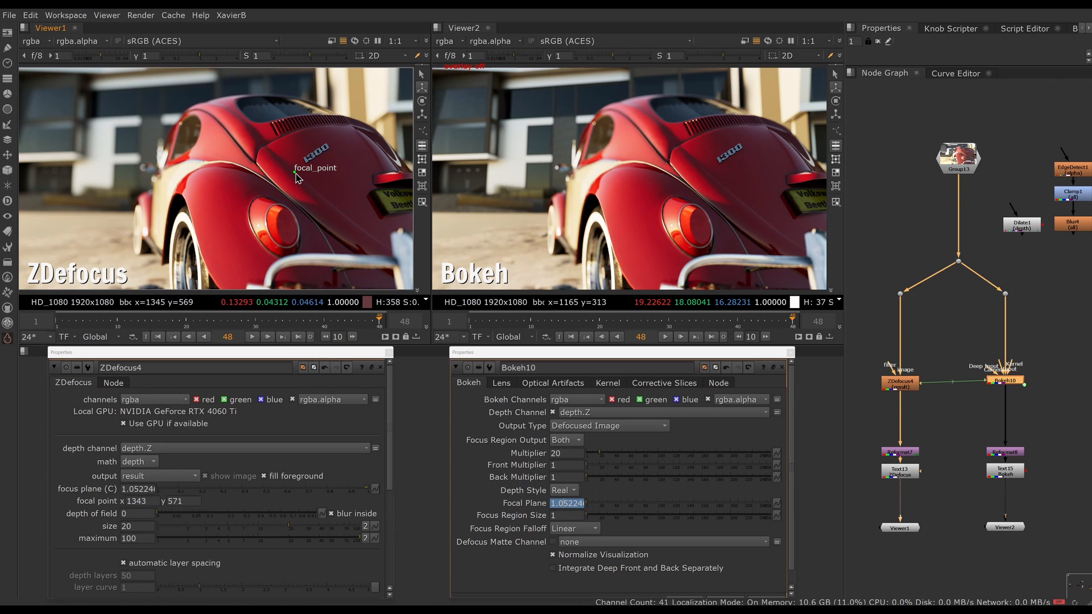
left_click_drag(295, 172, 139, 142)
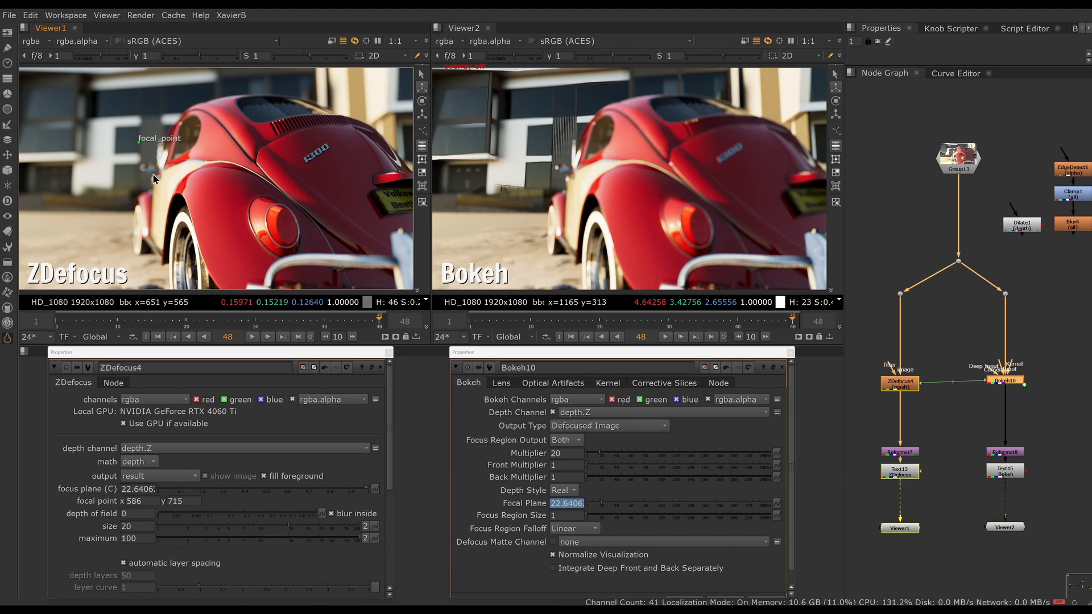
left_click(145, 522)
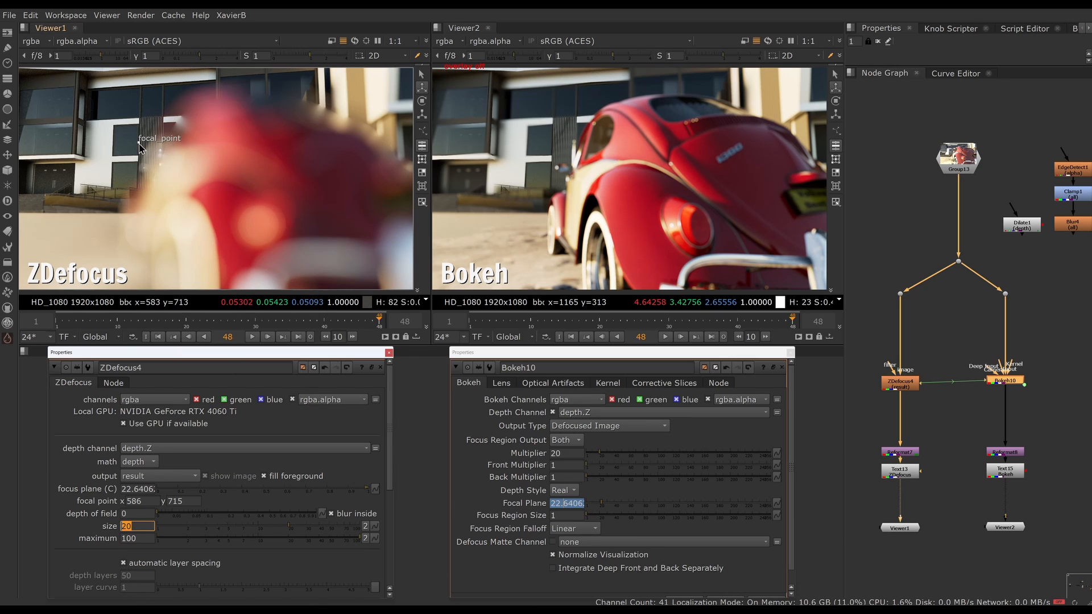
left_click_drag(139, 143, 287, 165)
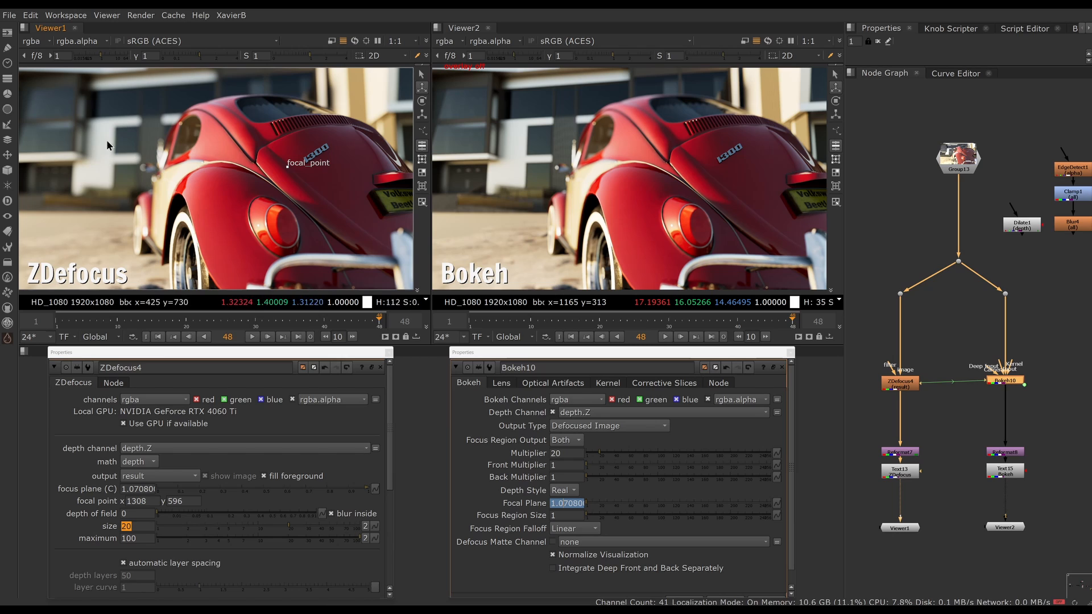
left_click(136, 526)
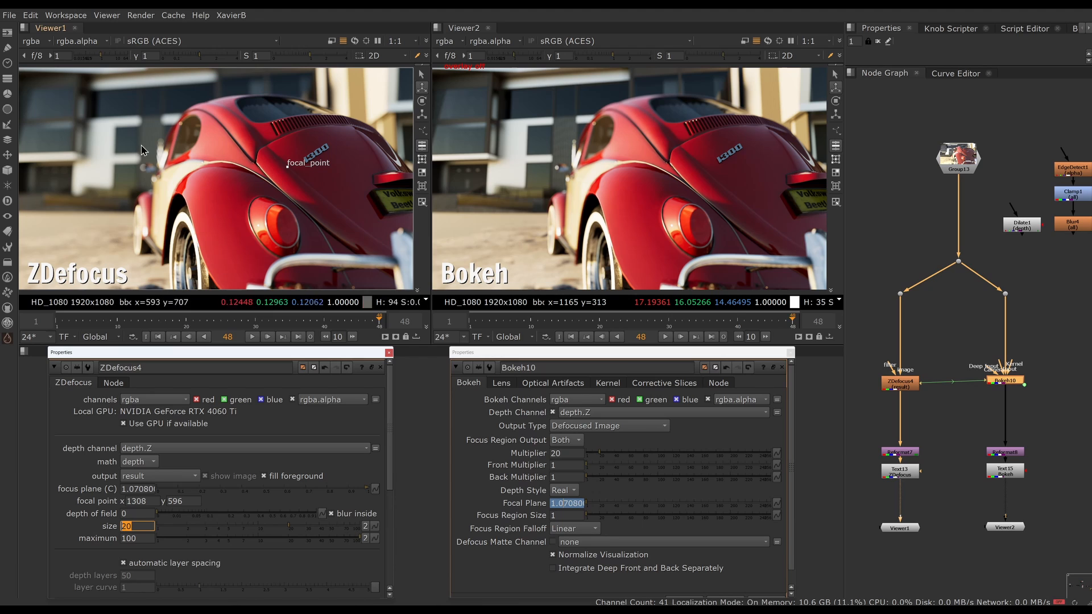
left_click_drag(290, 171, 122, 138)
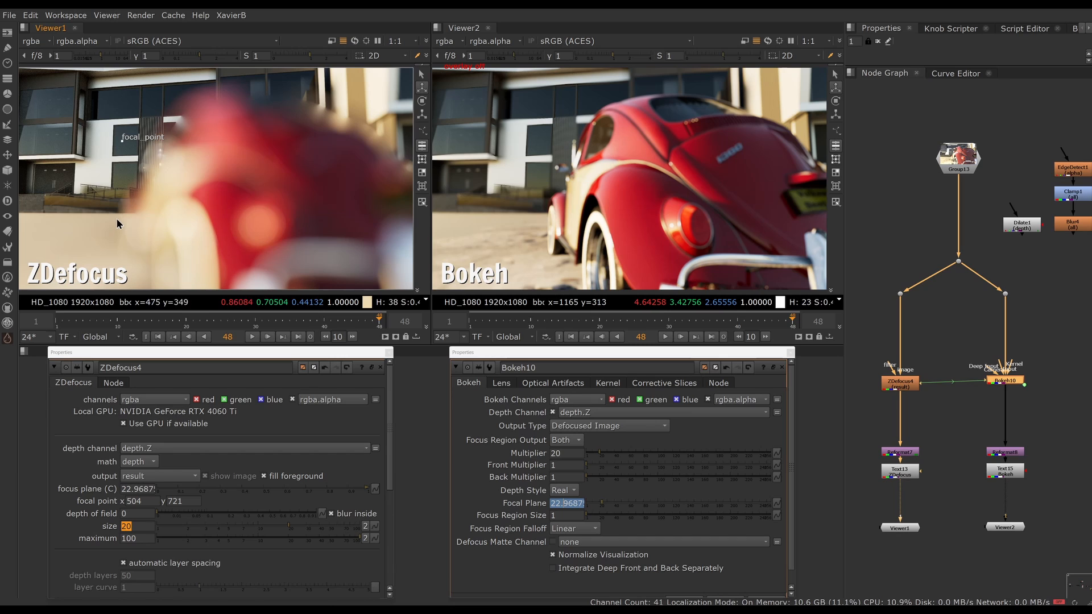
left_click(132, 526)
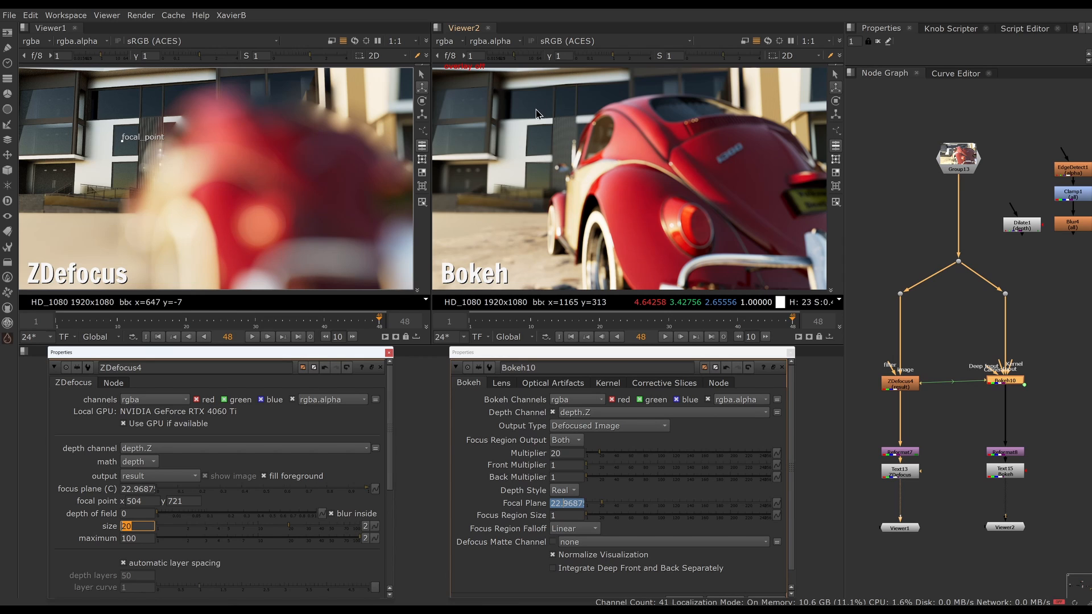
Try the Quadratic focus region falloff on Bokeh10 while inspecting the building up close, and return it to Linear
scroll(534, 117, "up", 5)
scroll(521, 136, "up", 1)
middle_click_drag(527, 156, 640, 149)
left_click_drag(723, 126, 746, 157, "ctrl+shift")
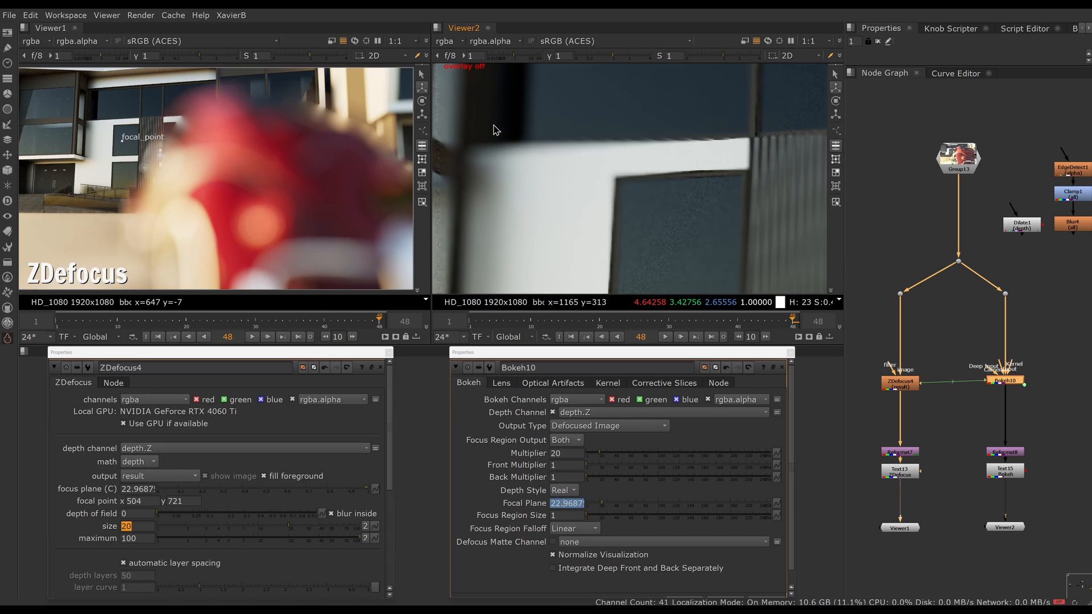
left_click_drag(490, 115, 542, 186, "ctrl+shift")
left_click(569, 531)
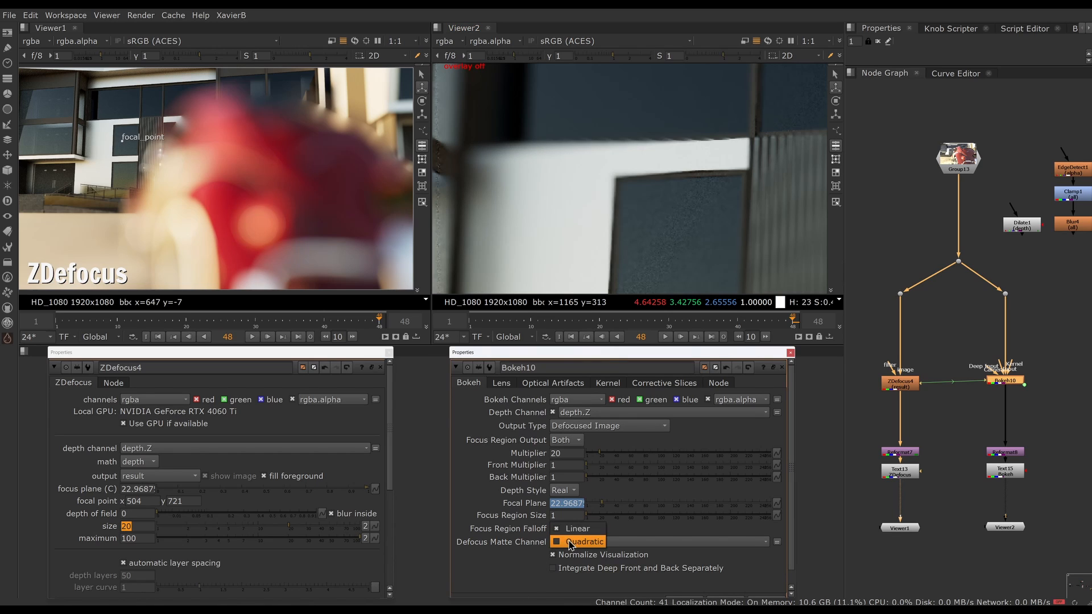
left_click(571, 543)
left_click(573, 531)
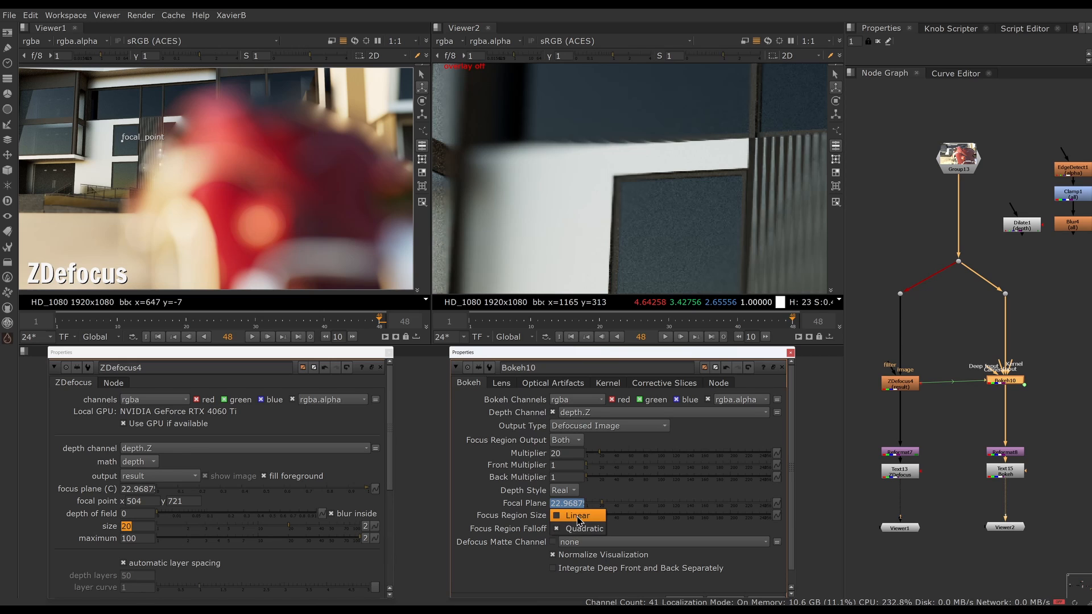
left_click(575, 514)
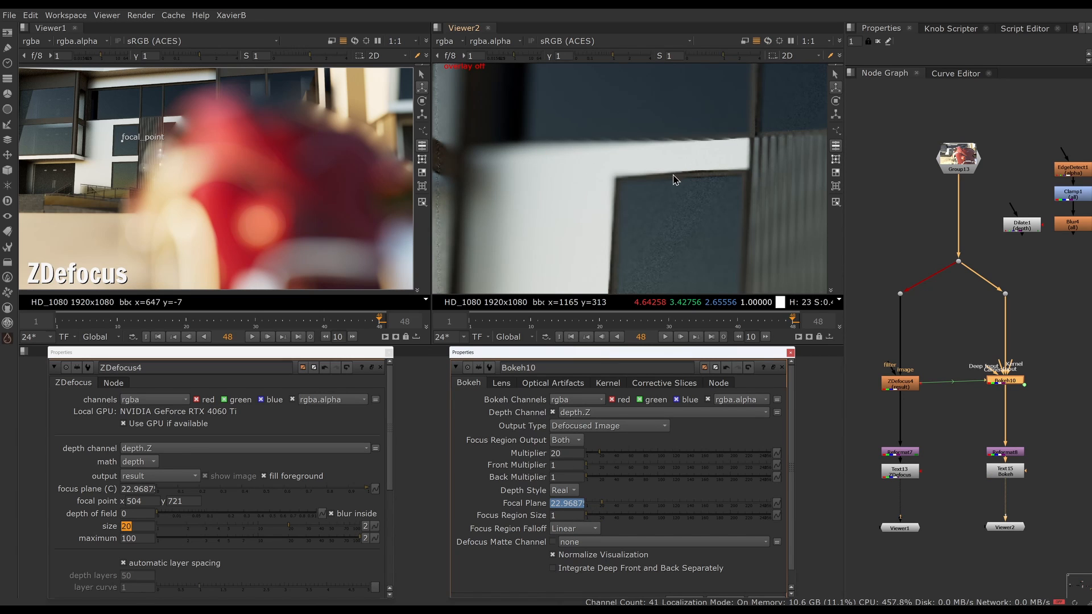
scroll(673, 176, "down", 5)
middle_click_drag(694, 236, 599, 187)
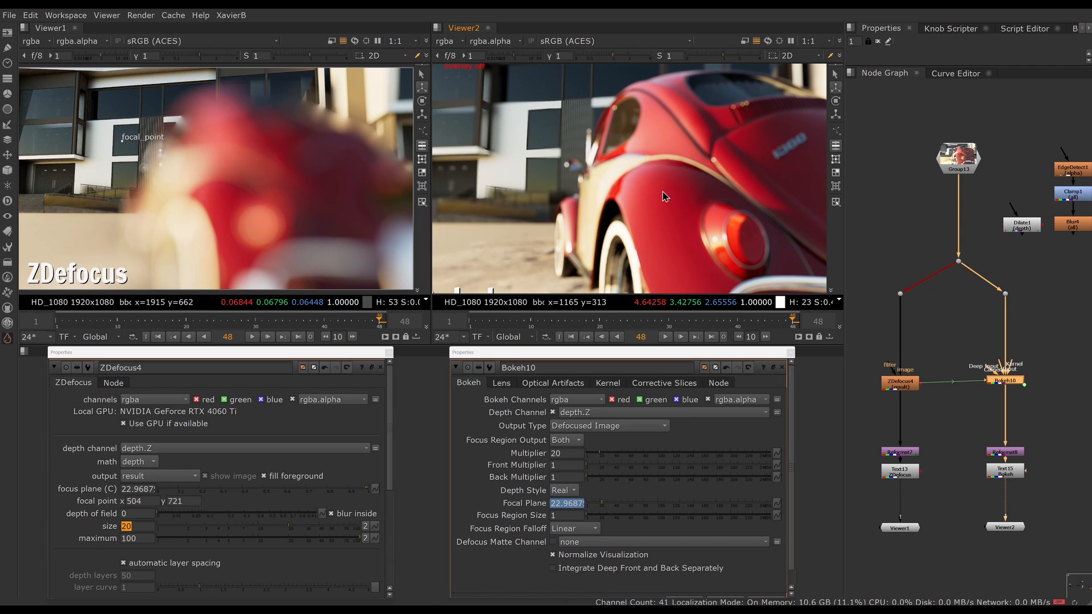
scroll(590, 219, "down", 3)
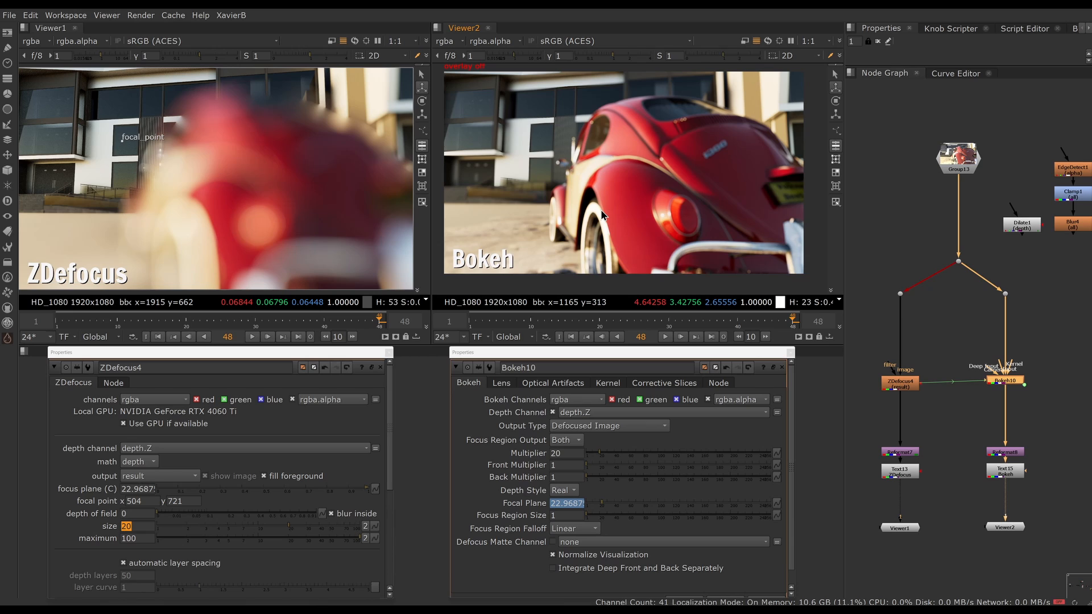
scroll(601, 215, "up", 1)
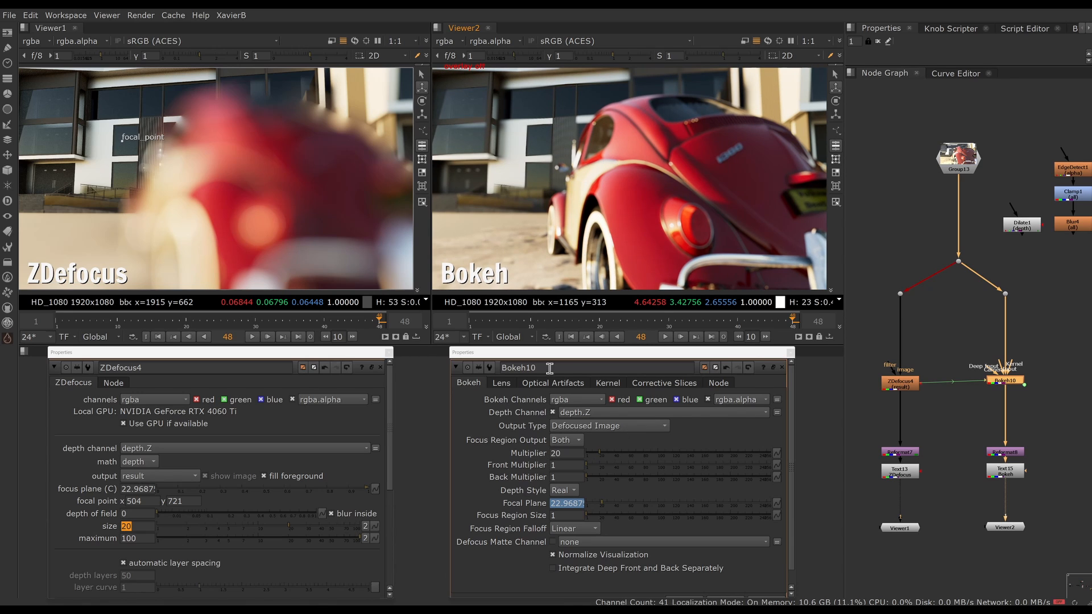
Enable Real World Lens Simulation on Bokeh10 and set the focal length to 24 and the aperture to 1.4
left_click(503, 384)
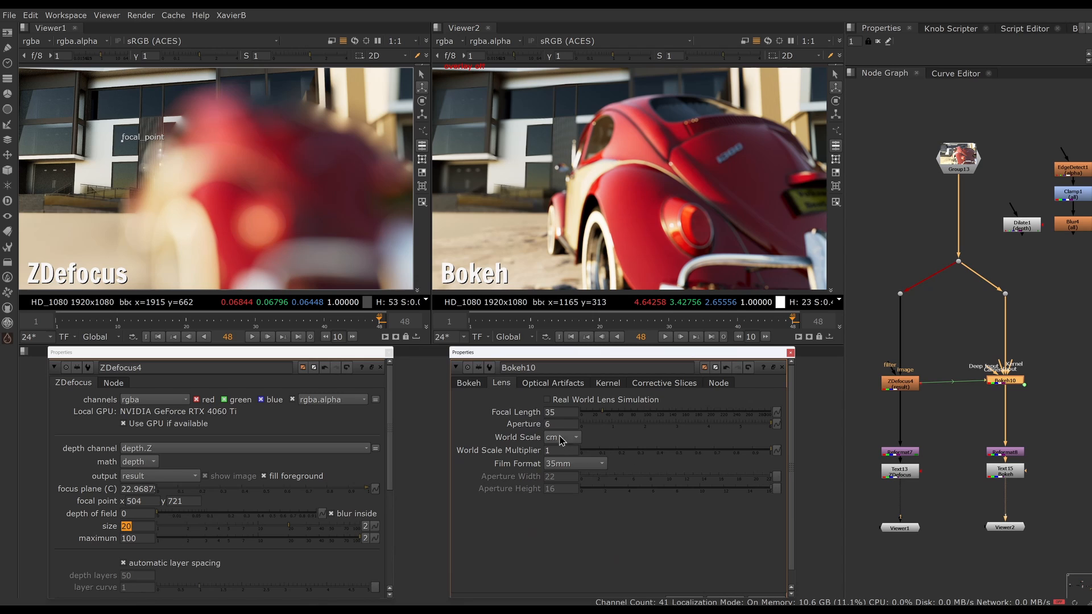
left_click(547, 401)
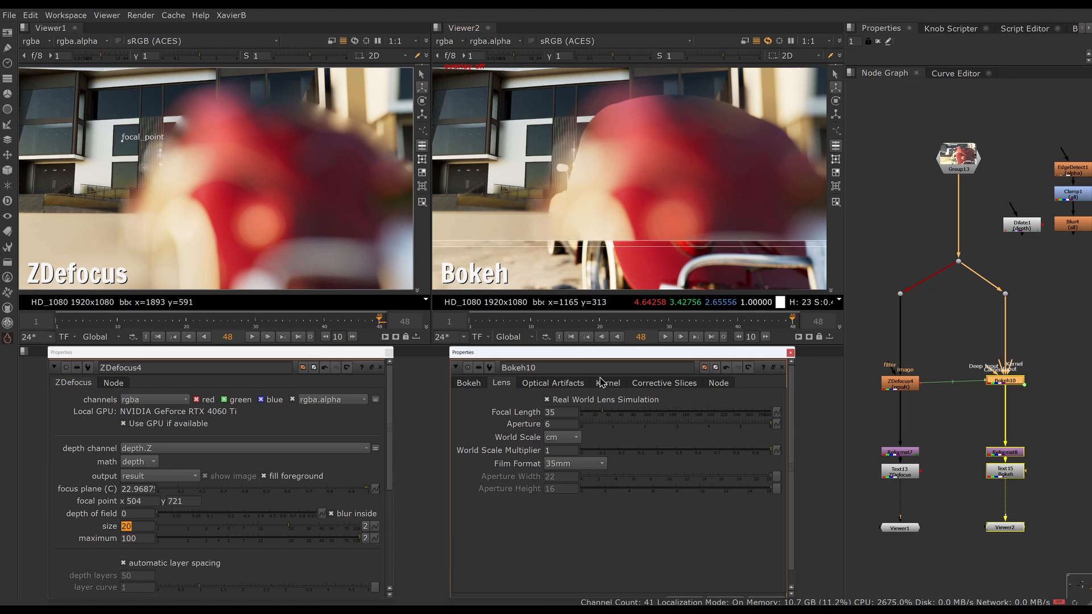
left_click(563, 412)
type("24")
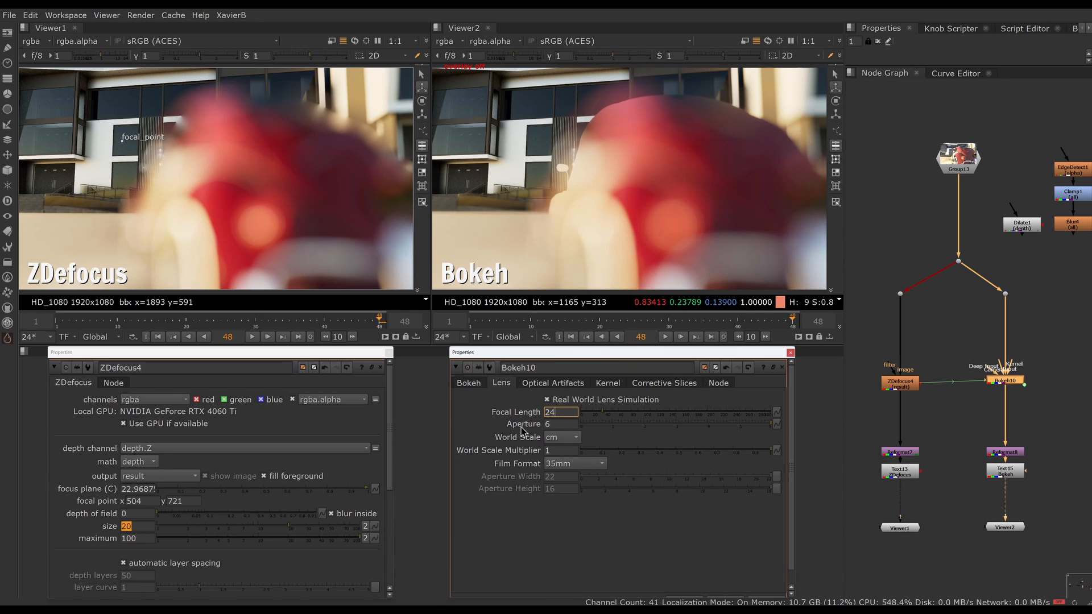
key("Tab")
type("1.")
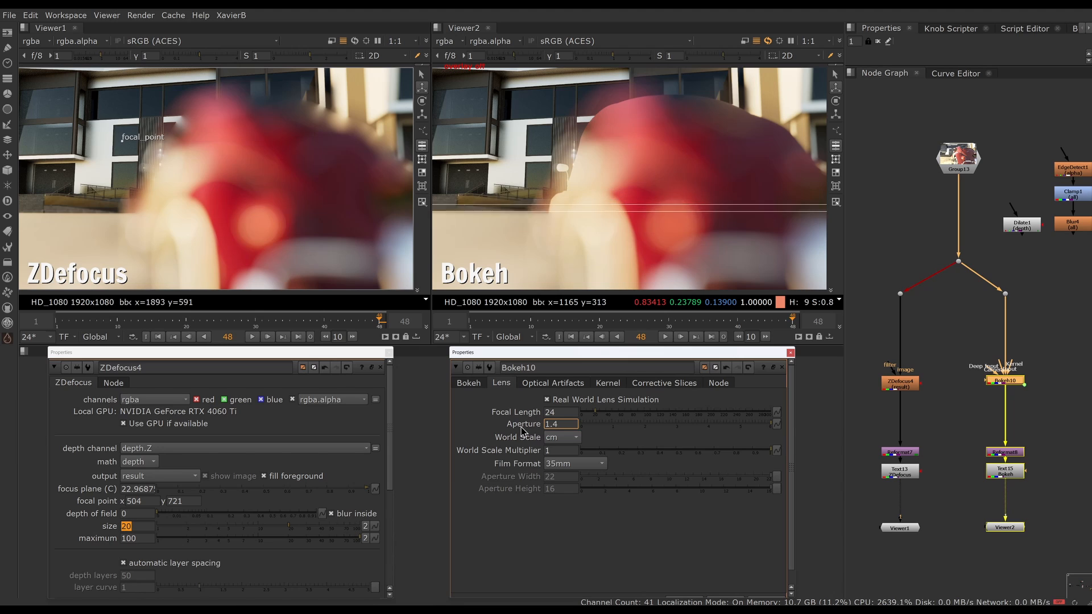
type("4")
key("Return")
Set Bokeh10's world scale to m and its film format to Custom with aperture width 36 and height 20
left_click(550, 438)
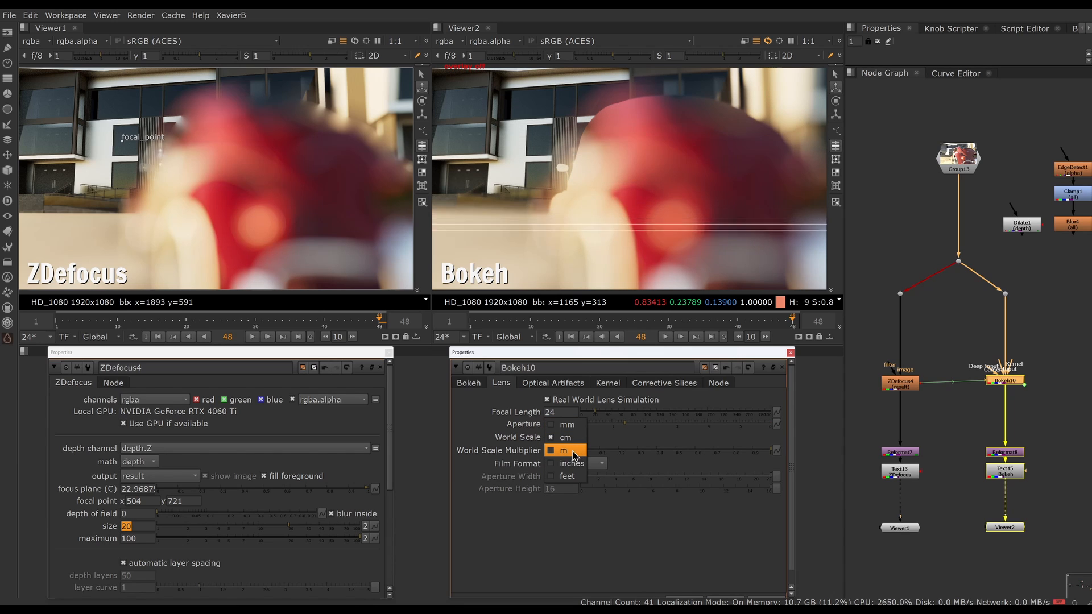
left_click(574, 450)
left_click(561, 462)
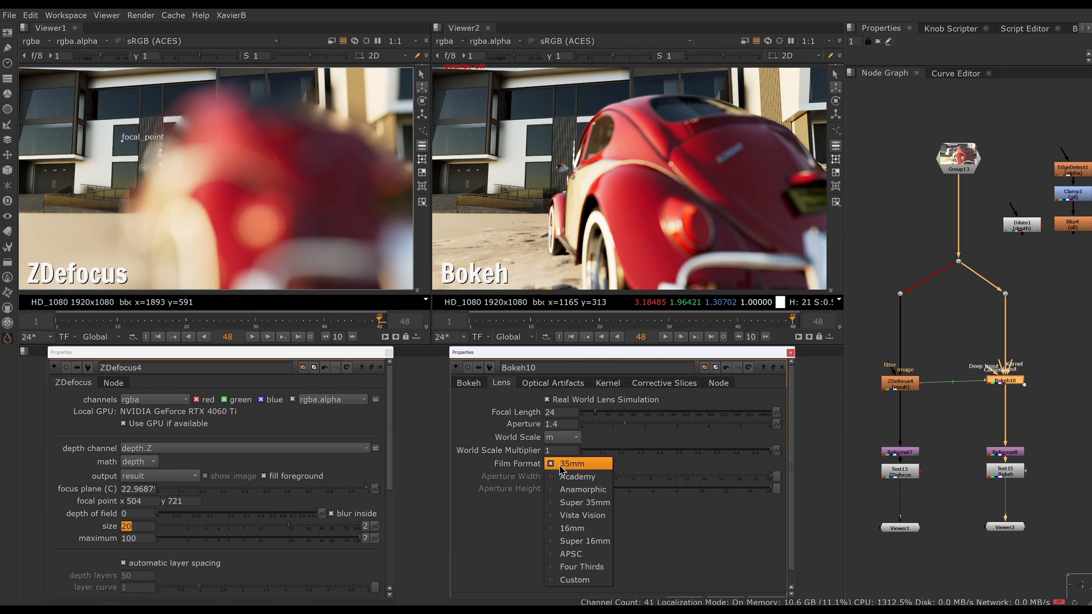
left_click(574, 579)
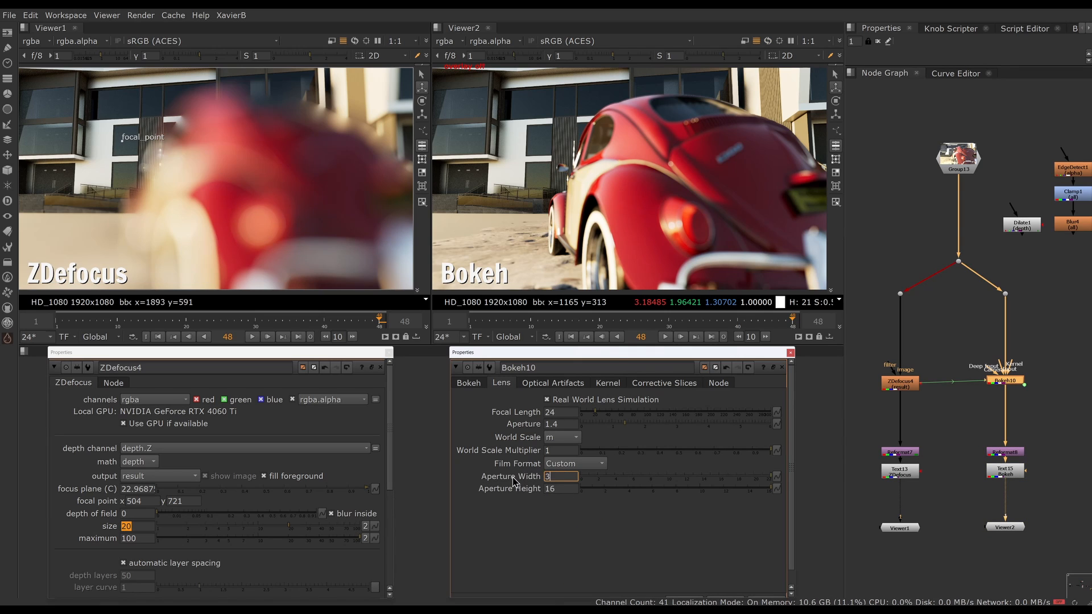
key("Tab")
type("20")
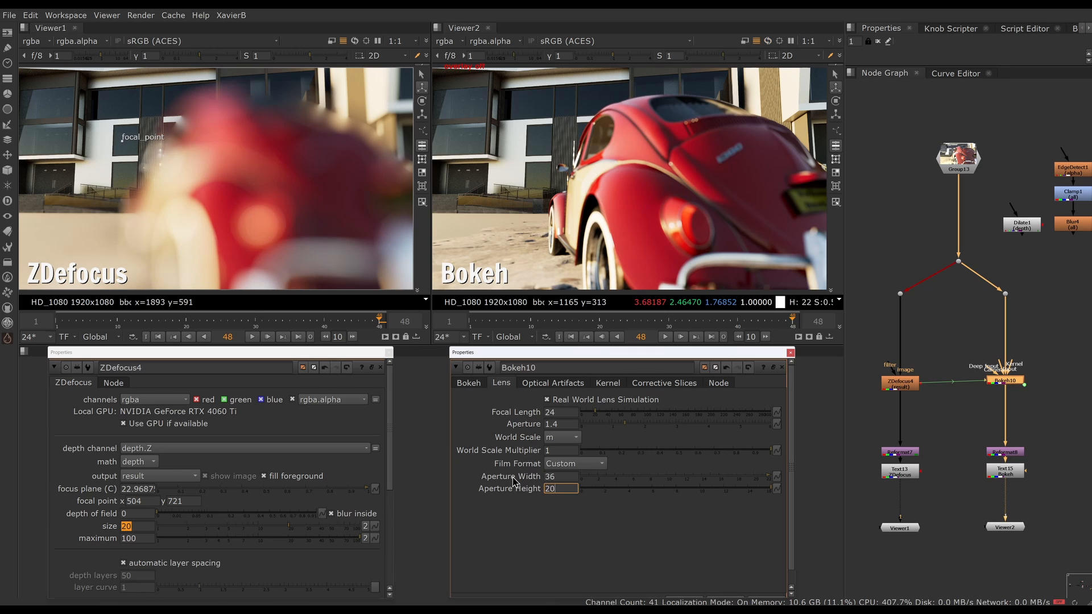
key("Return")
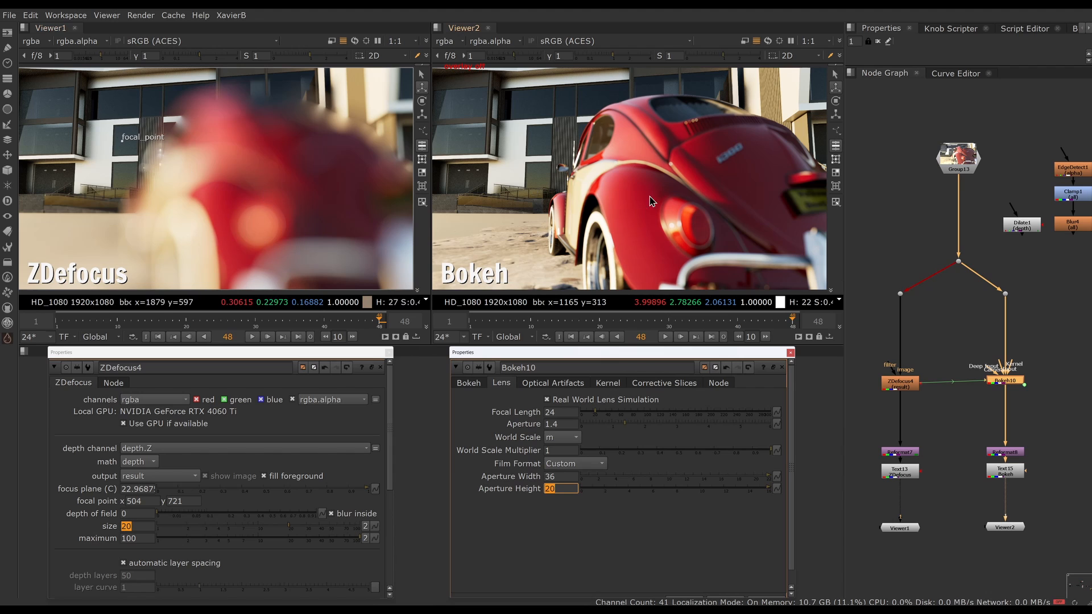
Compare both results by moving ZDefocus4's focal point onto the car and back to the building at about x 532, y 792
left_click_drag(123, 141, 303, 169)
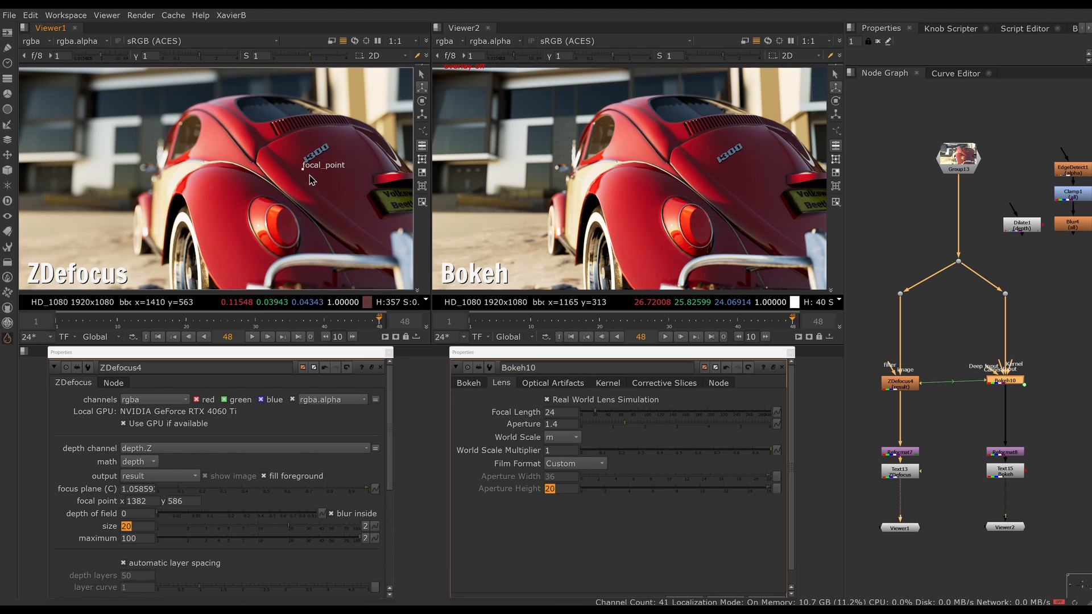
left_click_drag(303, 169, 129, 128)
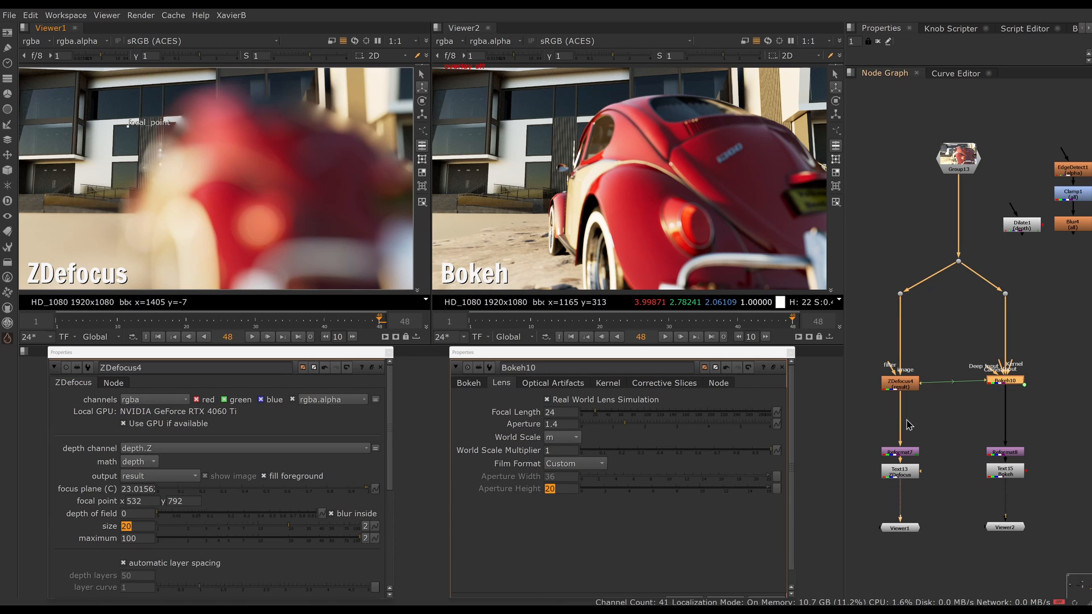
Replace ZDefocus4 with a PxF_ZDefocus node in its branch and change the Text13 label to PxF_ZDefocus
left_click(936, 415)
key("Tab")
key("Return")
left_click_drag(934, 414, 876, 414)
left_click(901, 384)
key("Delete")
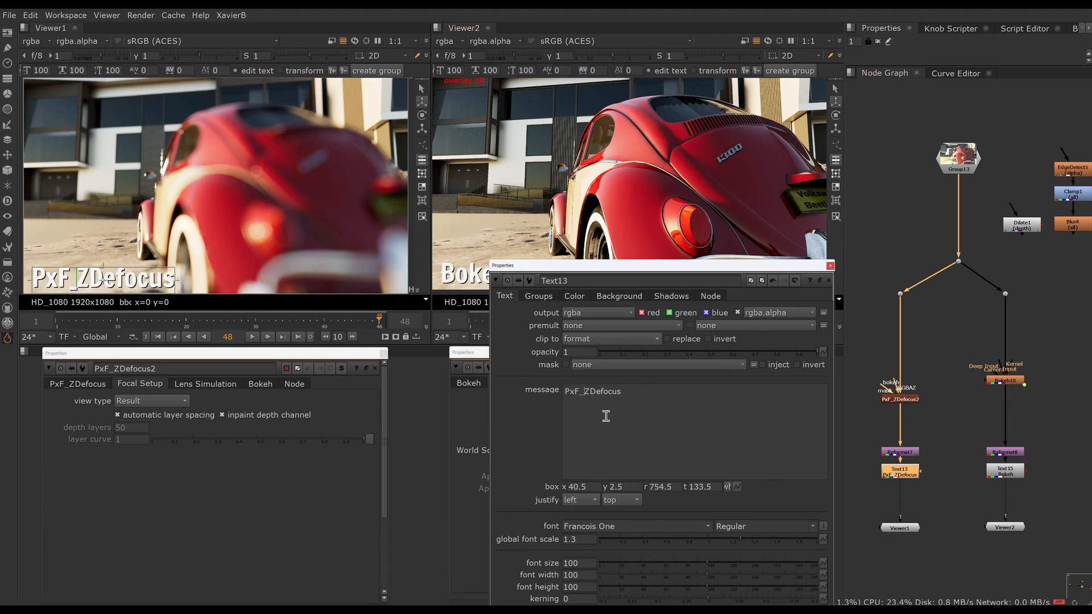
Enable lens simulation on PxF_ZDefocus2 and match Bokeh10's lens, keeping world scale m and setting the focal length to 24
left_click(166, 385)
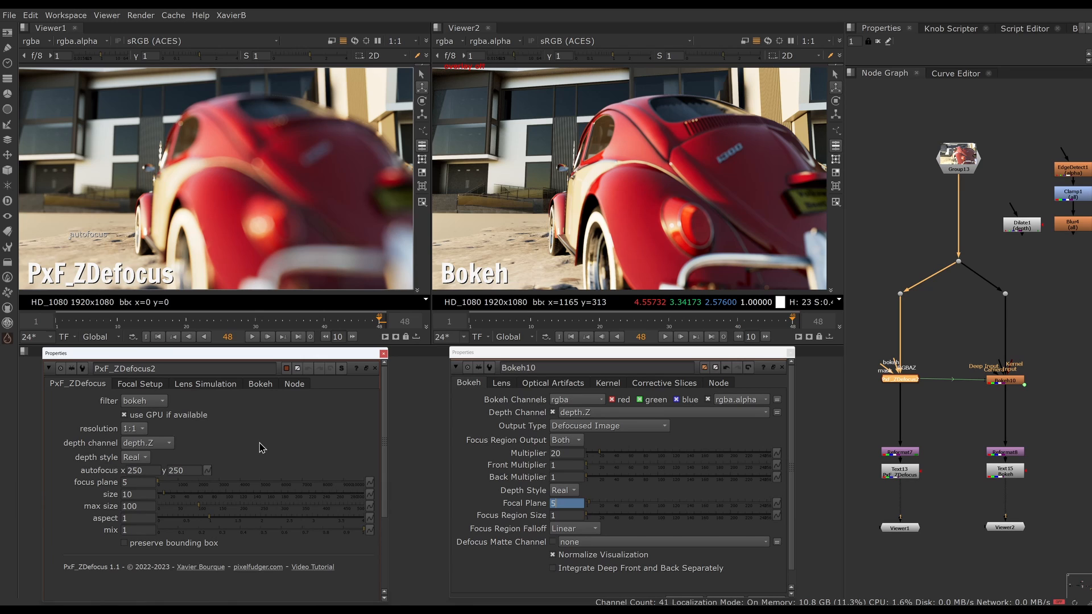
left_click(197, 386)
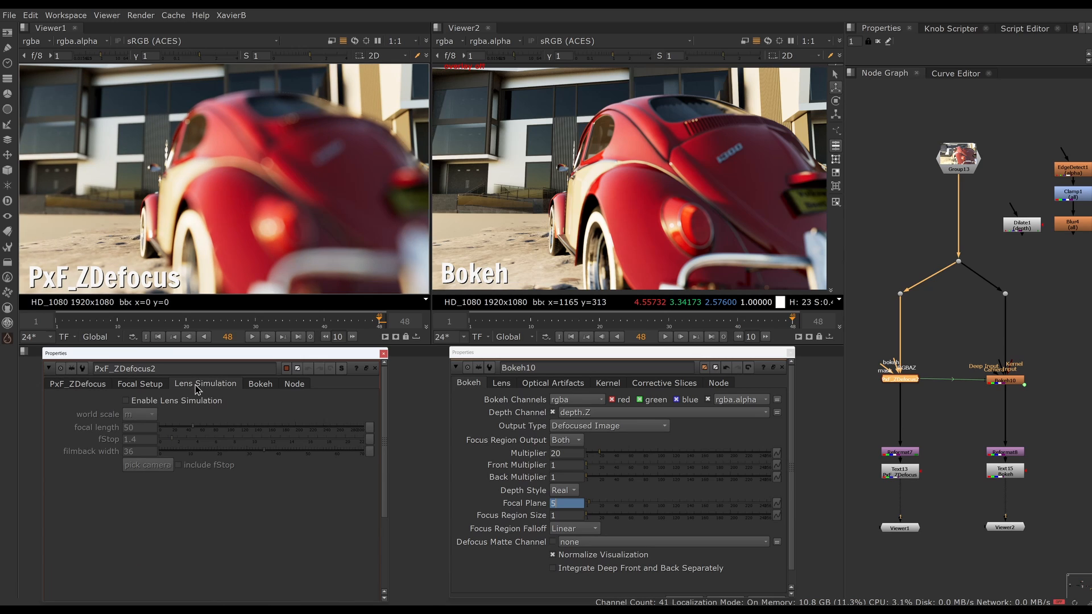
left_click(502, 384)
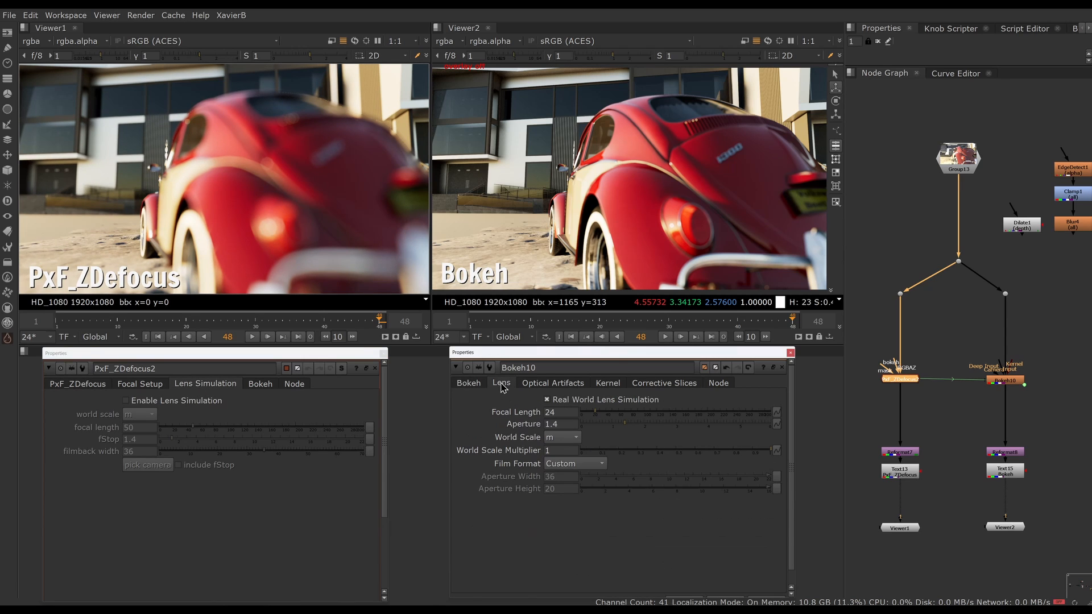
left_click(145, 403)
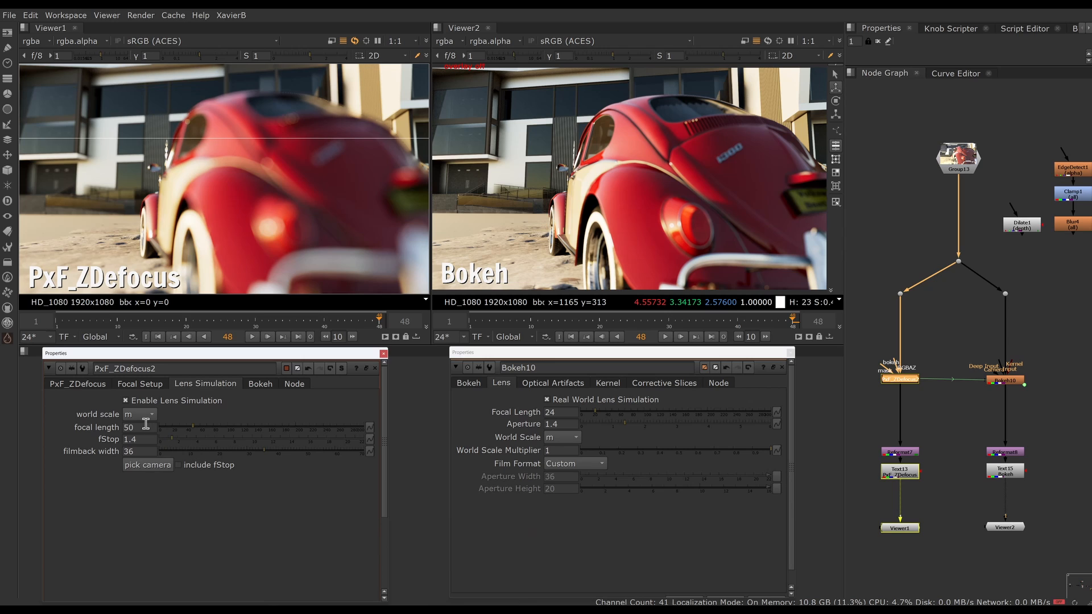
left_click(146, 421)
left_click(143, 420)
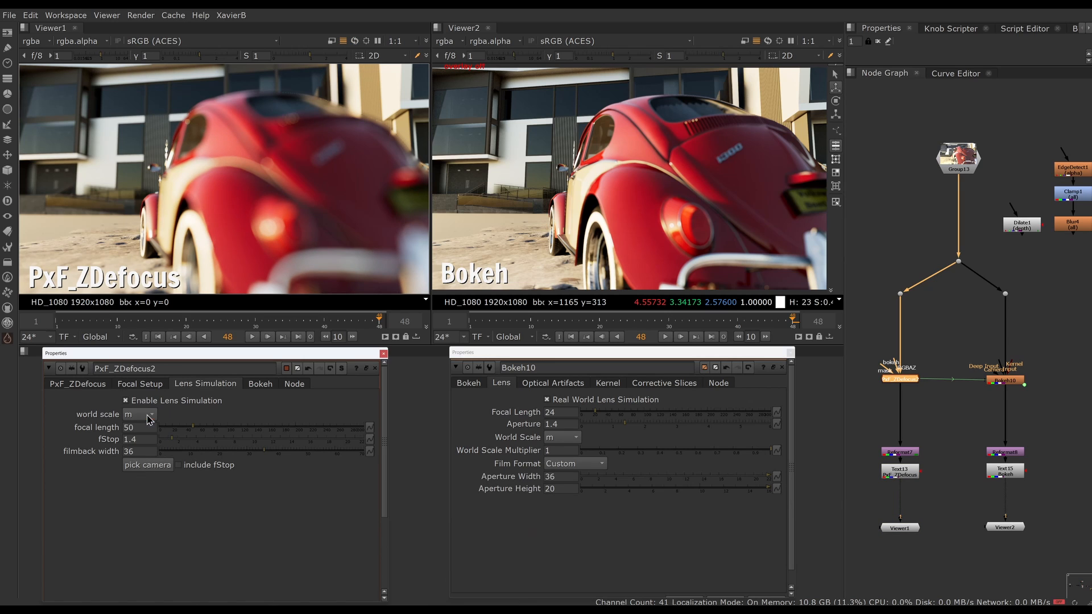
left_click(140, 428)
key("Return")
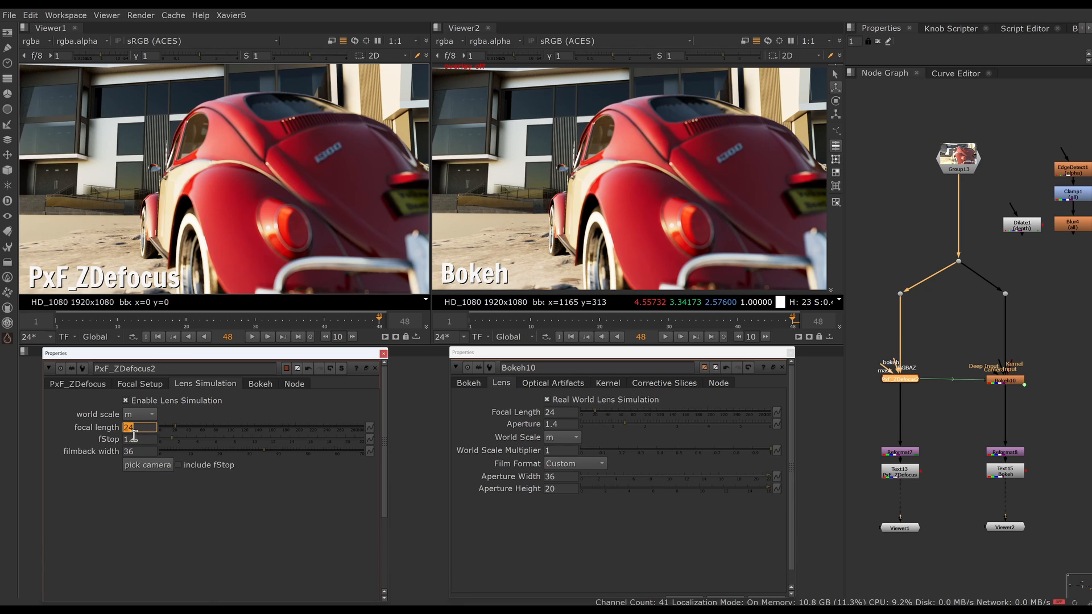
left_click(137, 452)
Compare both nodes by moving the autofocus point onto the car, and leave it on the building at about x 458, y 744
left_click(91, 387)
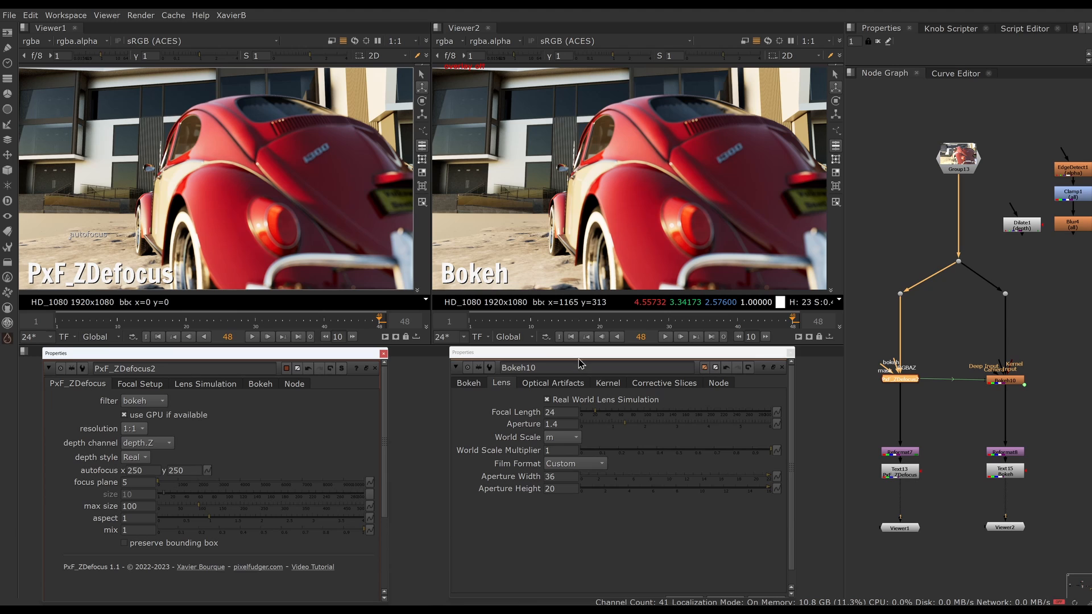
left_click(470, 383)
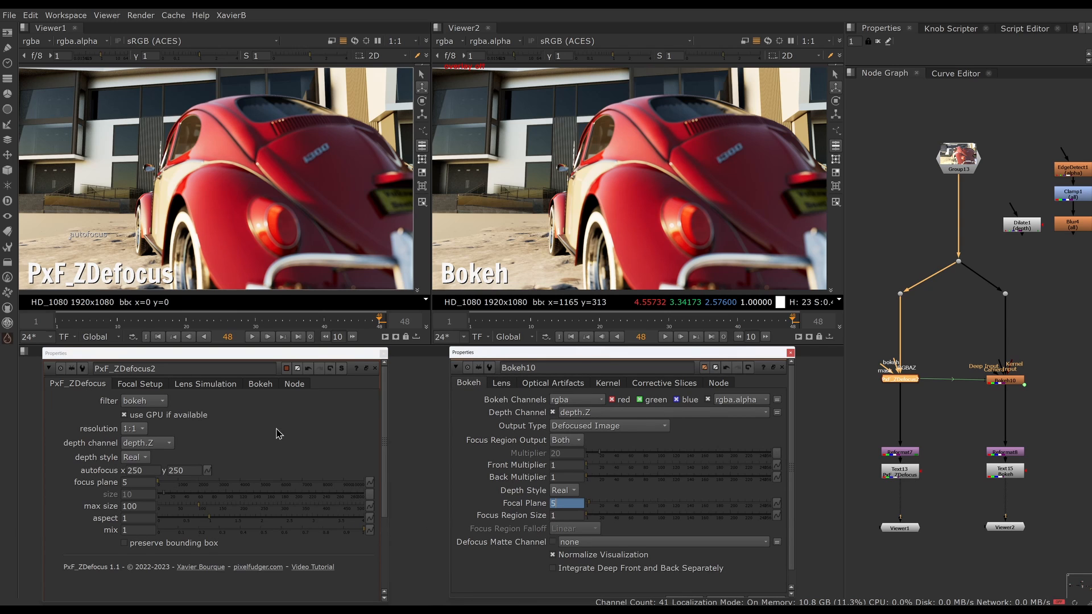
left_click_drag(69, 235, 307, 160)
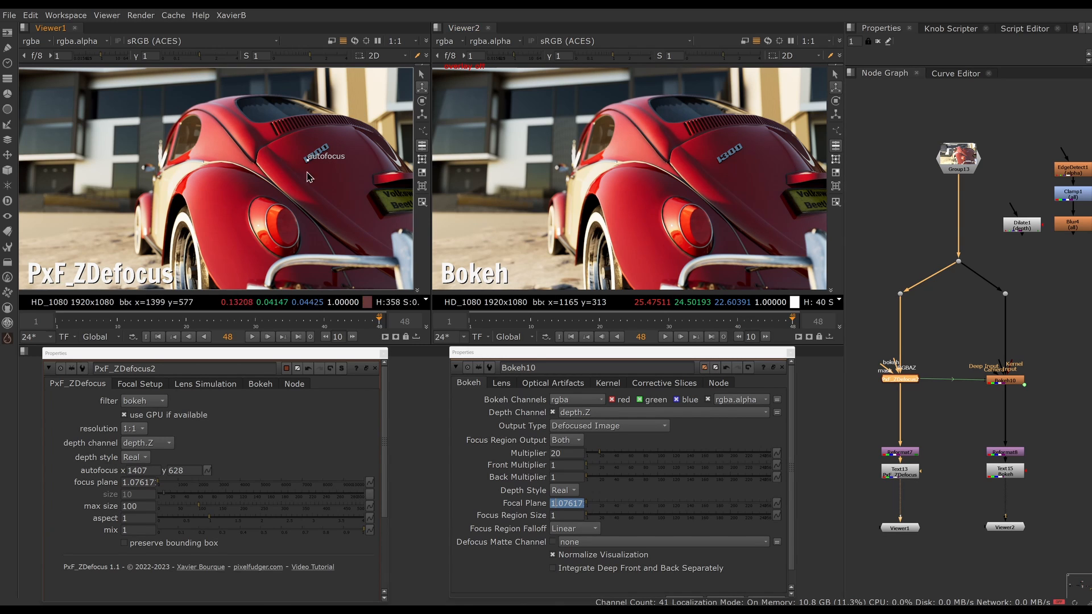
left_click_drag(308, 160, 114, 136)
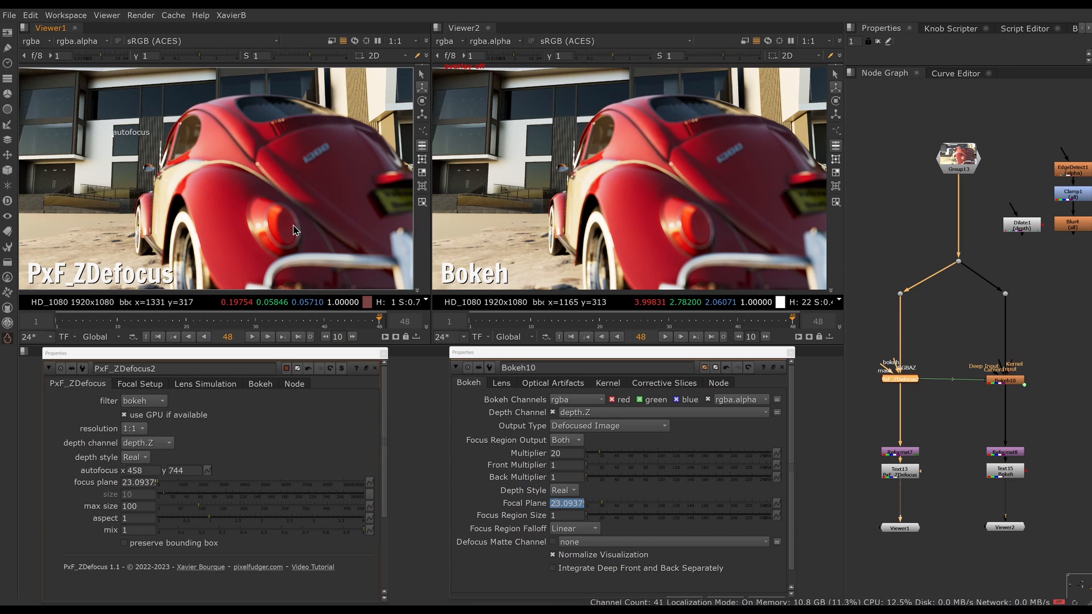
Set the world scale to feet in the lens simulation settings of both PxF_ZDefocus2 and Bokeh10
left_click(195, 387)
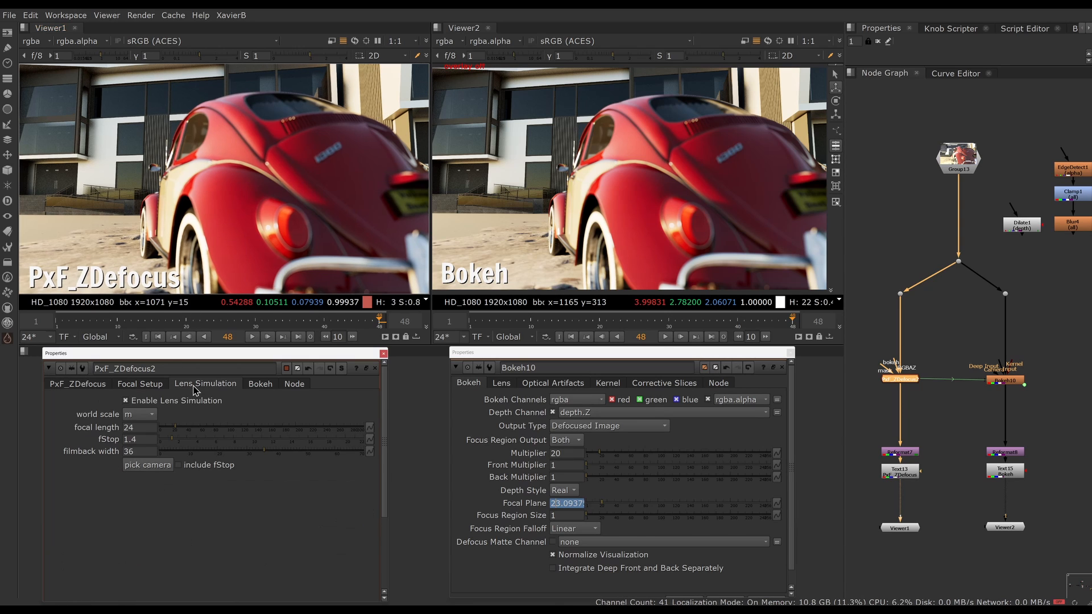
left_click(101, 386)
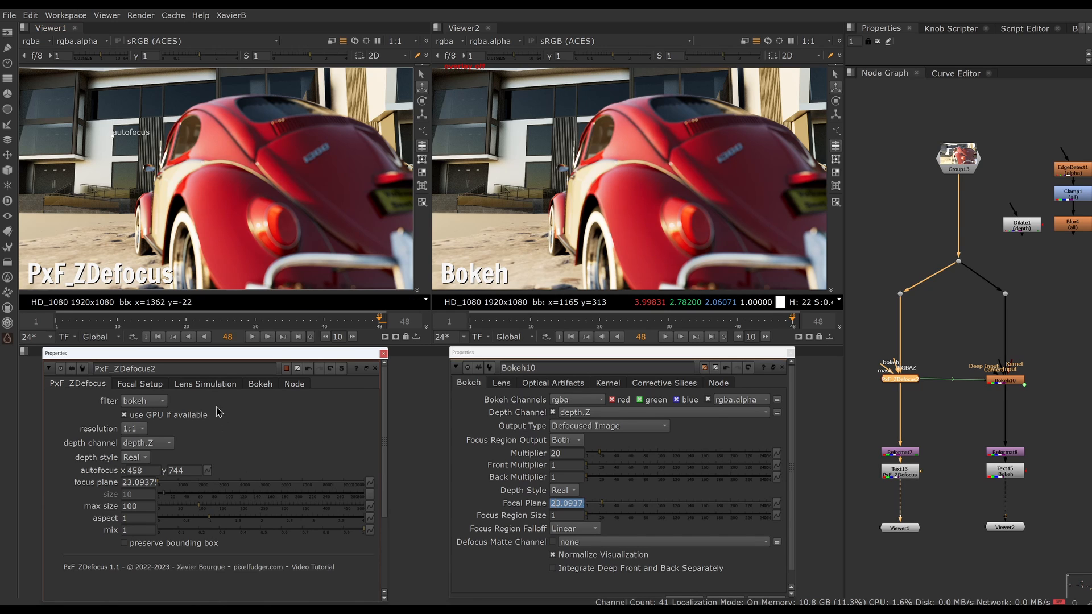
left_click(212, 386)
left_click(513, 386)
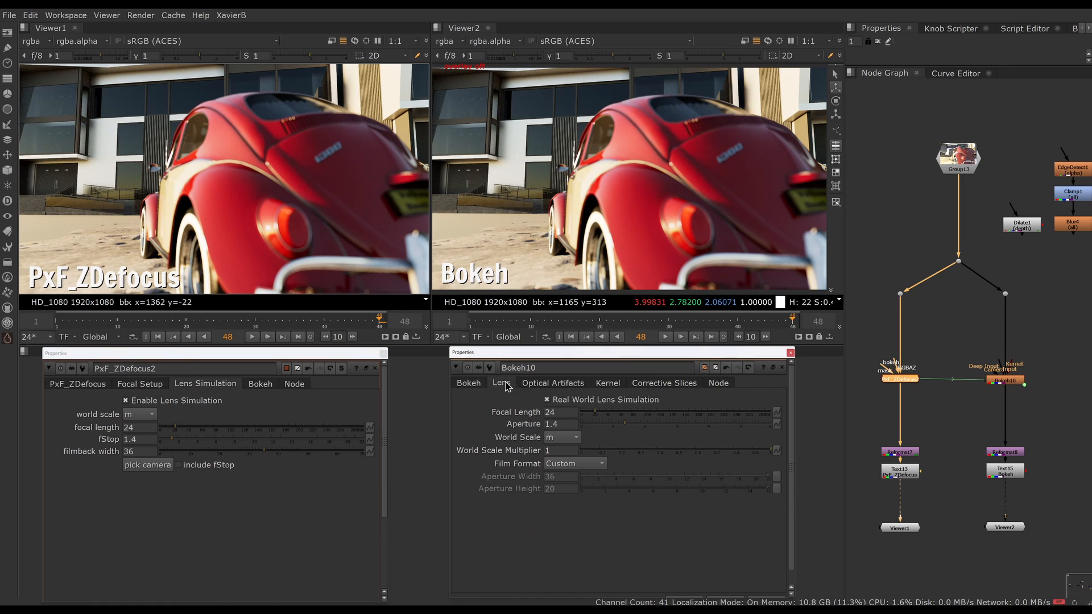
left_click(143, 419)
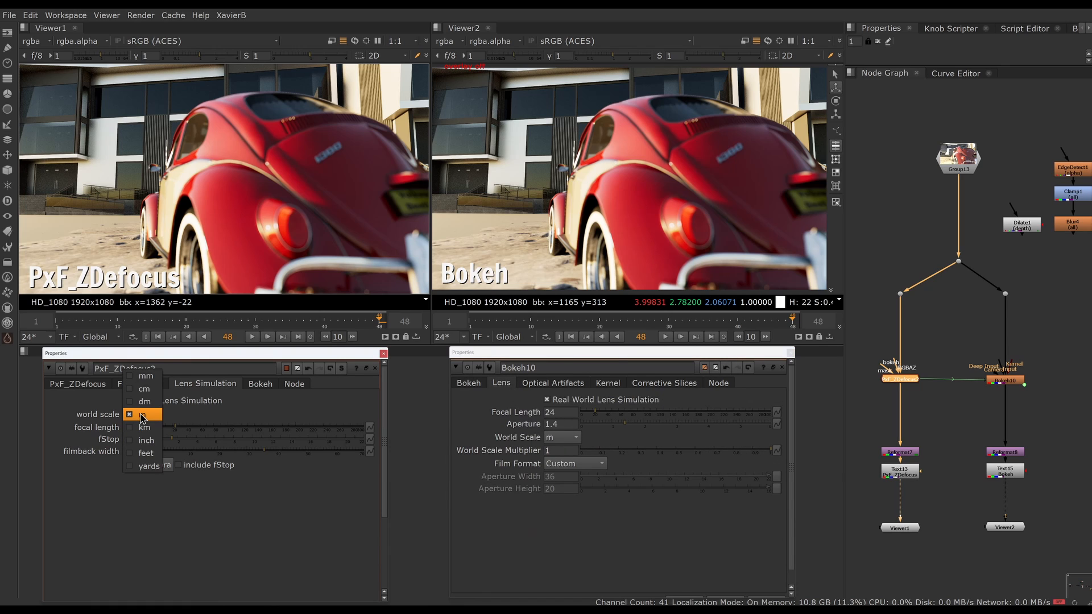
left_click(145, 453)
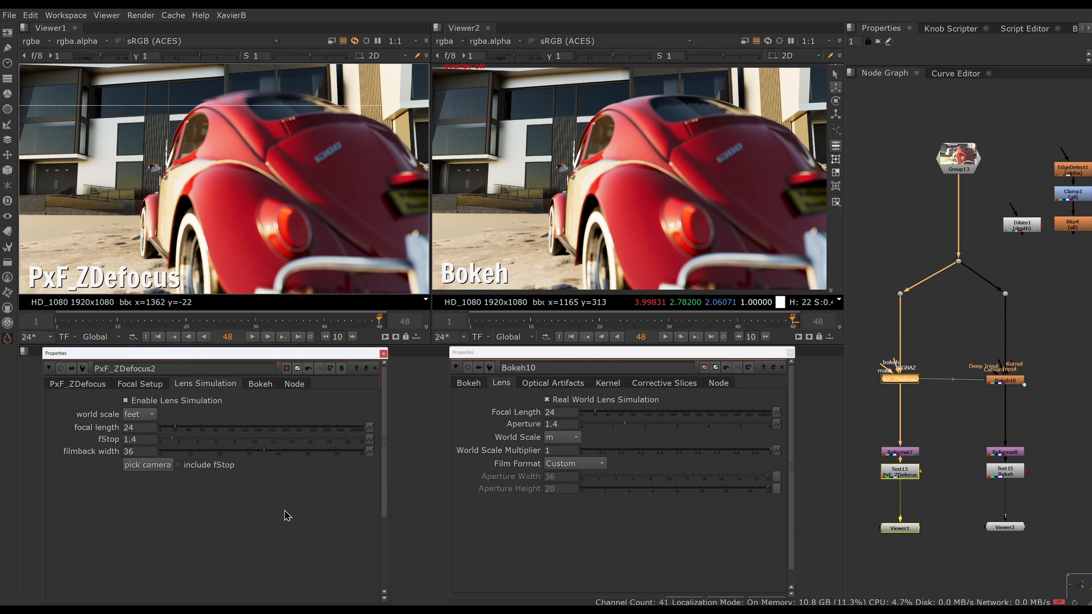
left_click(573, 438)
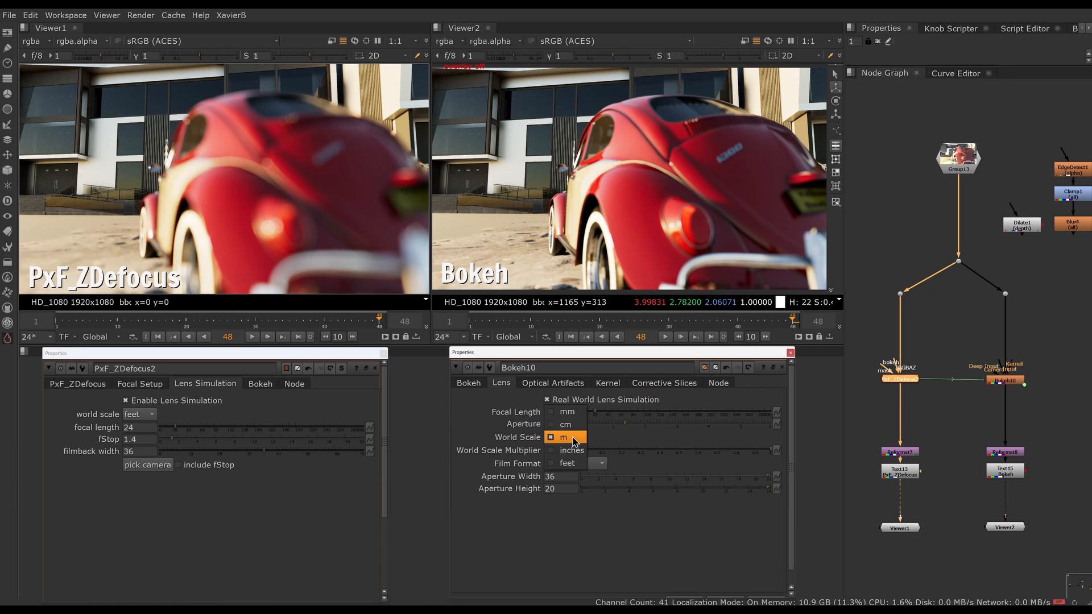
left_click(568, 463)
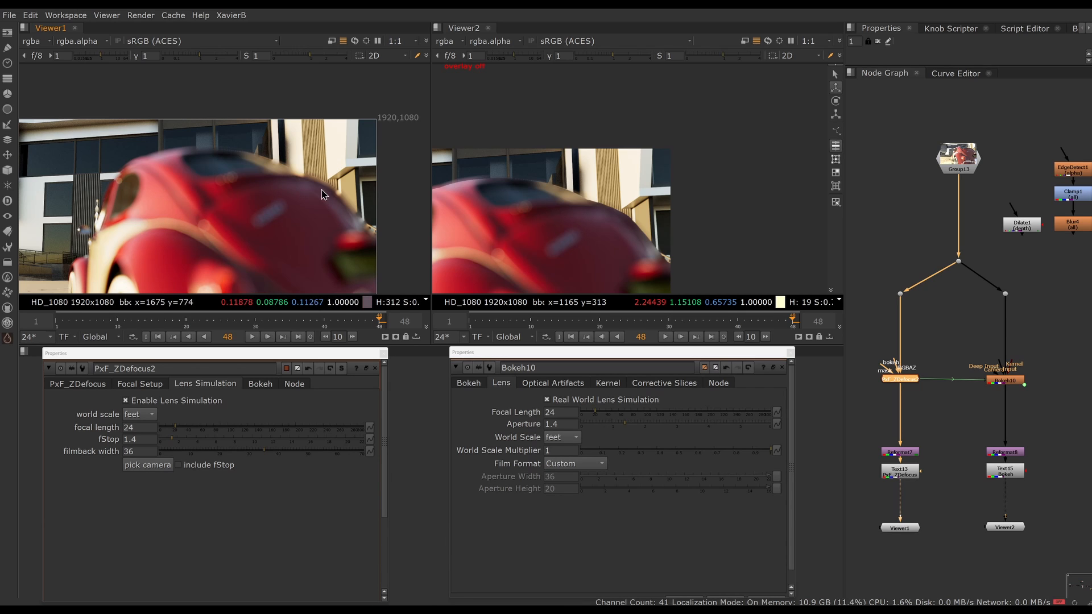
Compare the blurred car roof edge against the building in both viewers, and examine the same edge in Viewer1's depth channel
scroll(322, 186, "up", 3)
scroll(276, 161, "up", 5)
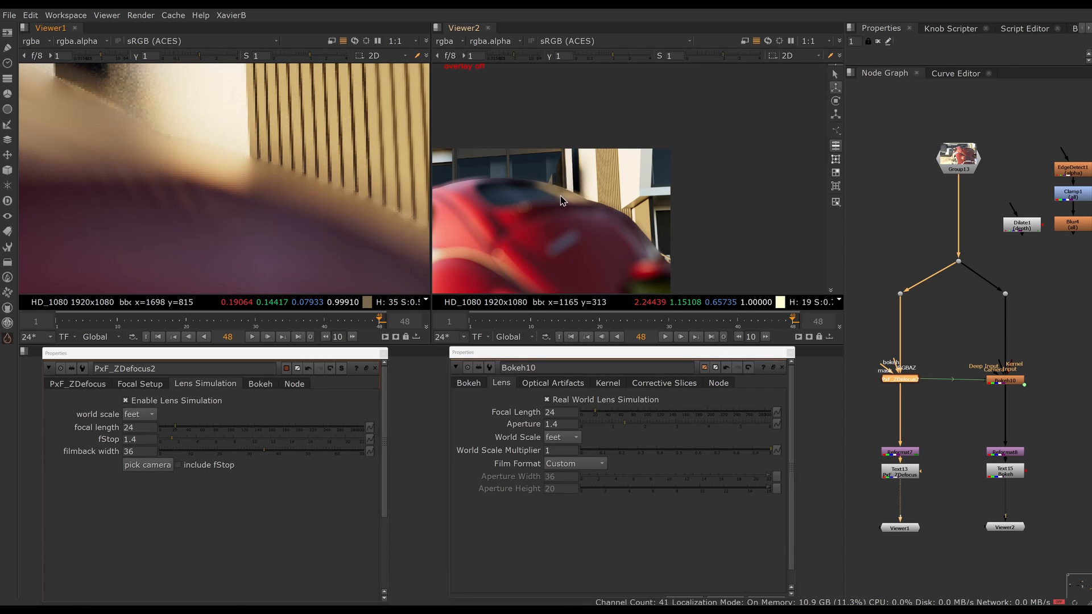
scroll(562, 200, "up", 5)
scroll(633, 233, "up", 3)
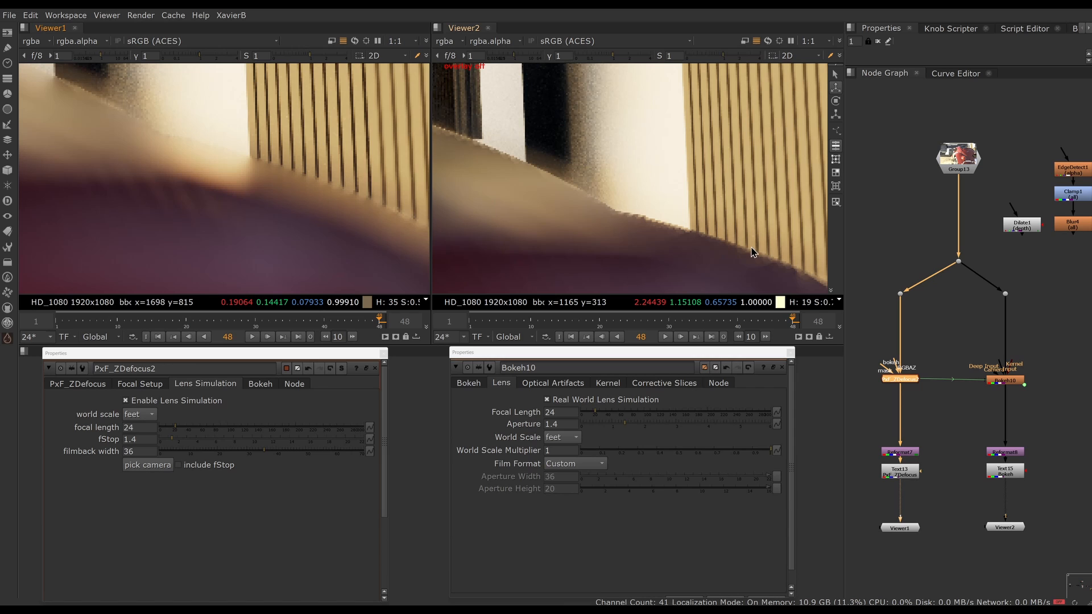
middle_click_drag(102, 155, 410, 229)
left_click_drag(69, 115, 308, 155)
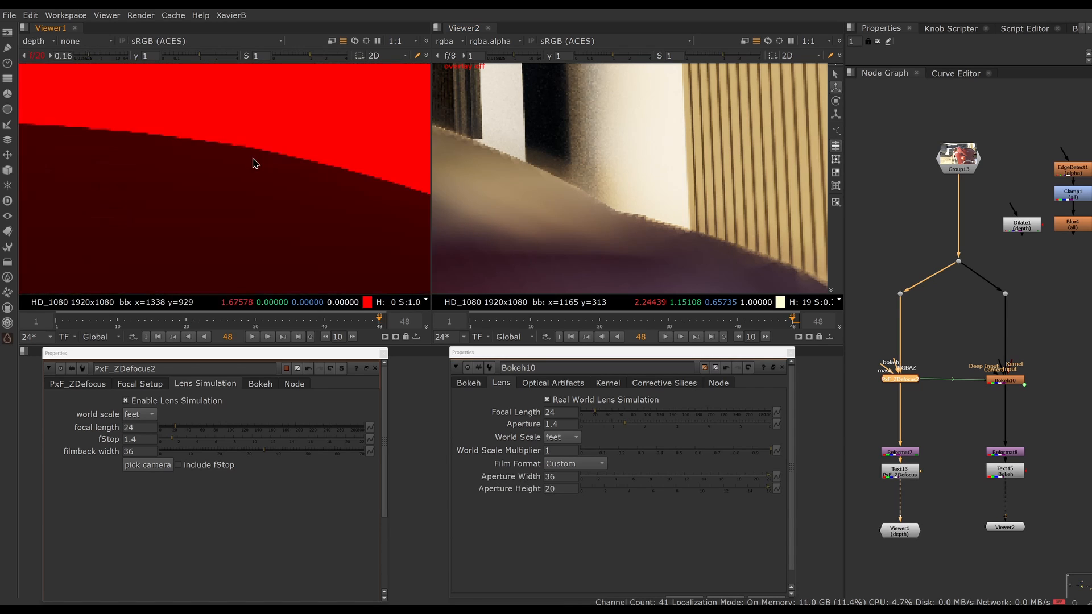
left_click_drag(226, 135, 356, 177)
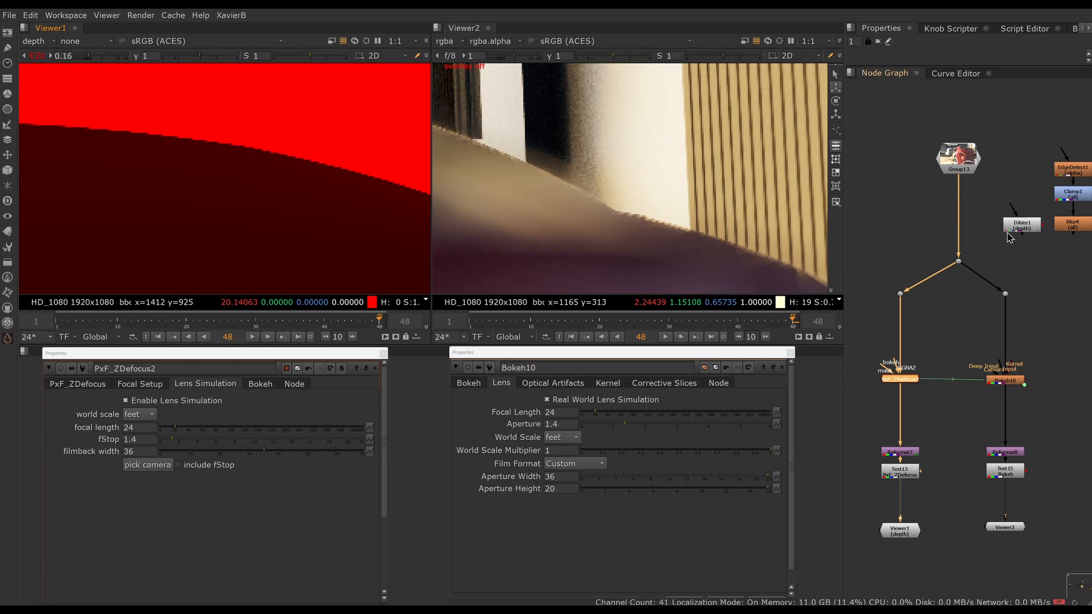
left_click(897, 223)
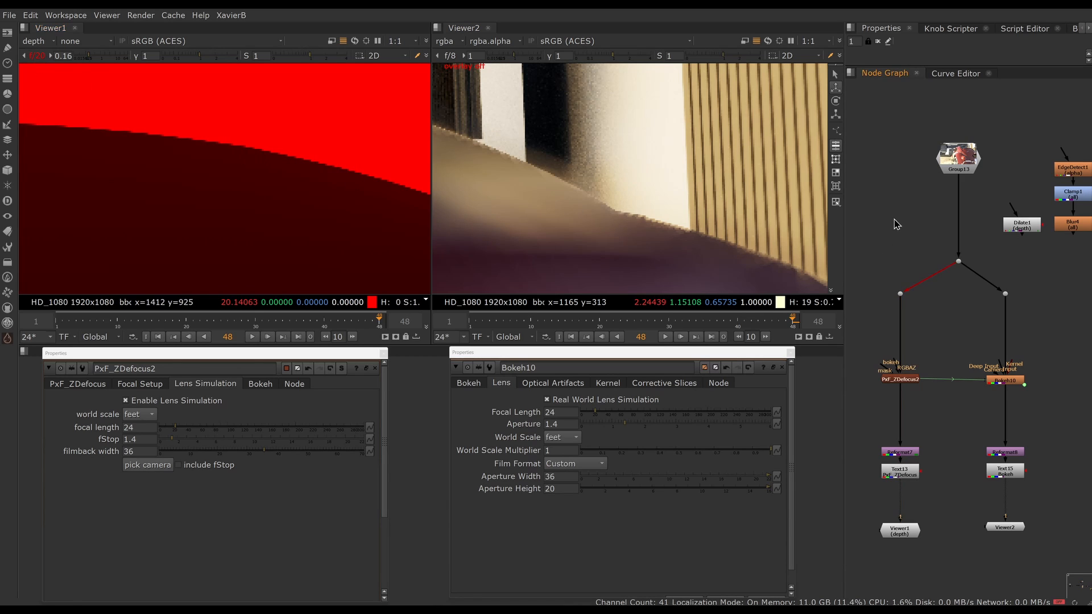
left_click(1030, 228)
key("Tab")
type("er")
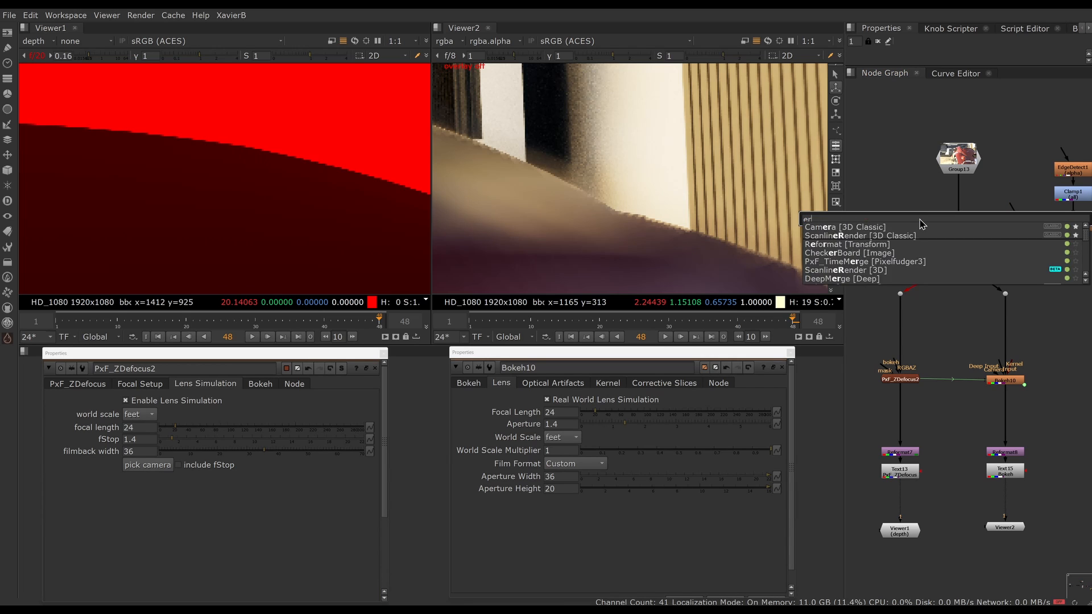
type("odefa")
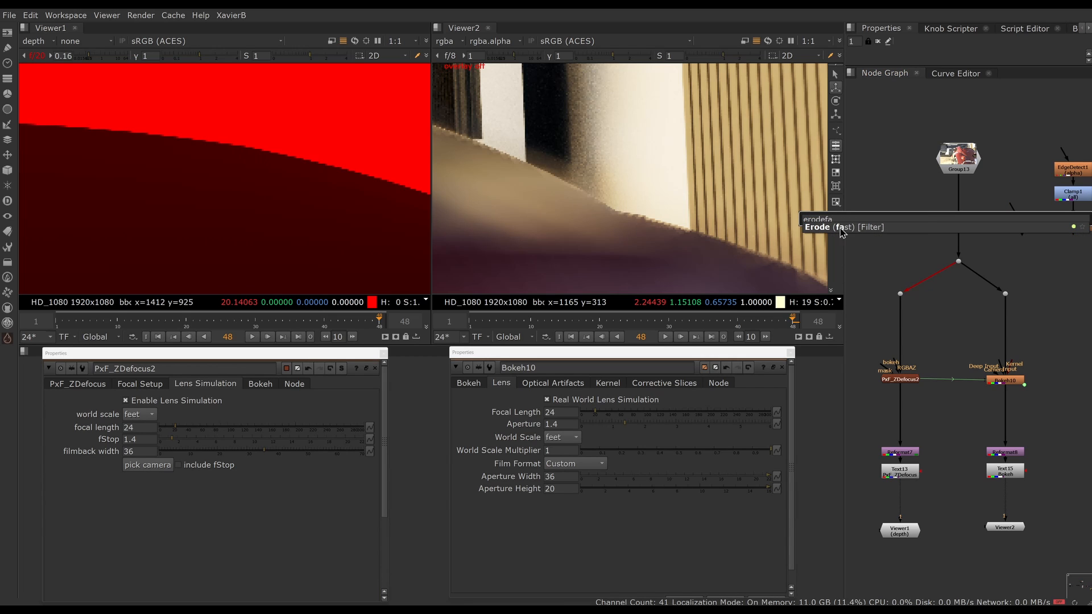
left_click(887, 187)
key("Return")
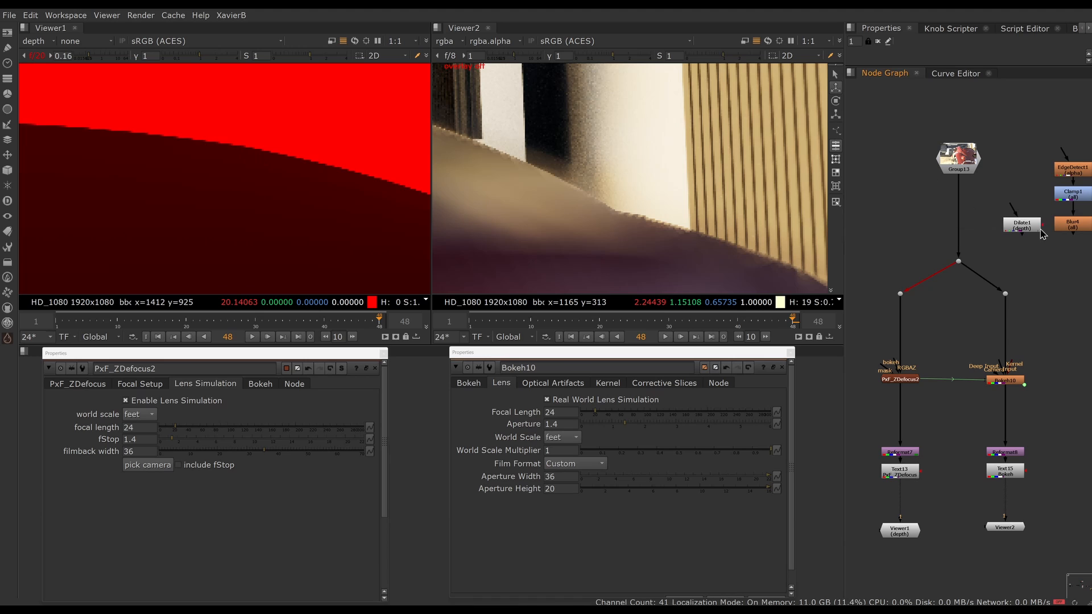
Review Dilate1's depth channel and size settings, and insert the node between Group13 and the dot where the branches split
double_click(1032, 226)
left_click(649, 235)
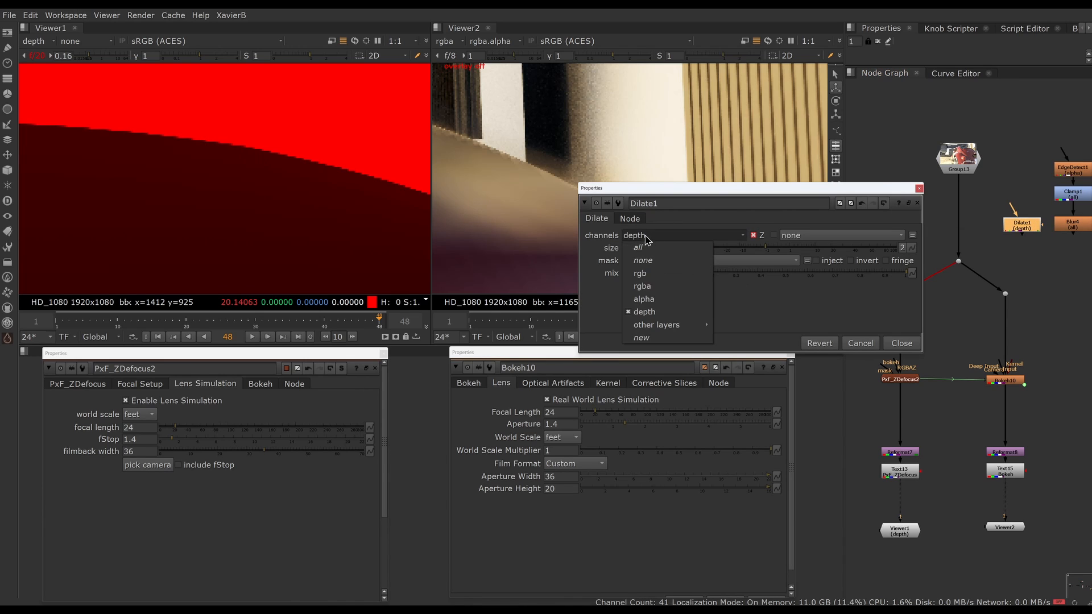
left_click(598, 235)
left_click_drag(642, 251, 582, 245)
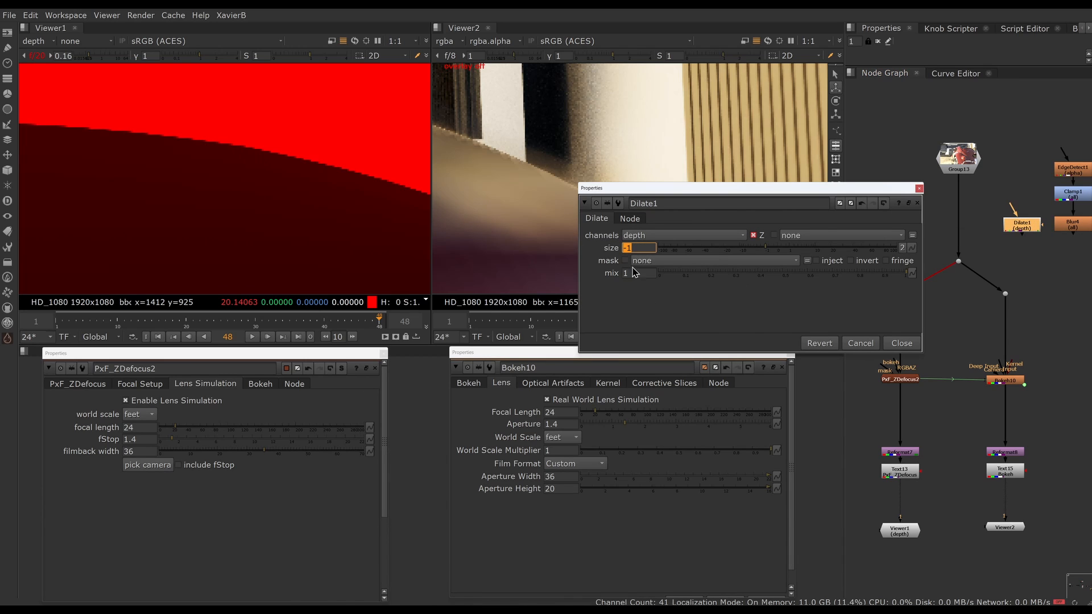
left_click(919, 188)
left_click_drag(1022, 226, 960, 215)
Examine the dilated depth edge along the car roof in Viewer1, and return that viewer to the rgba channels
left_click_drag(203, 124, 279, 173, "ctrl+shift")
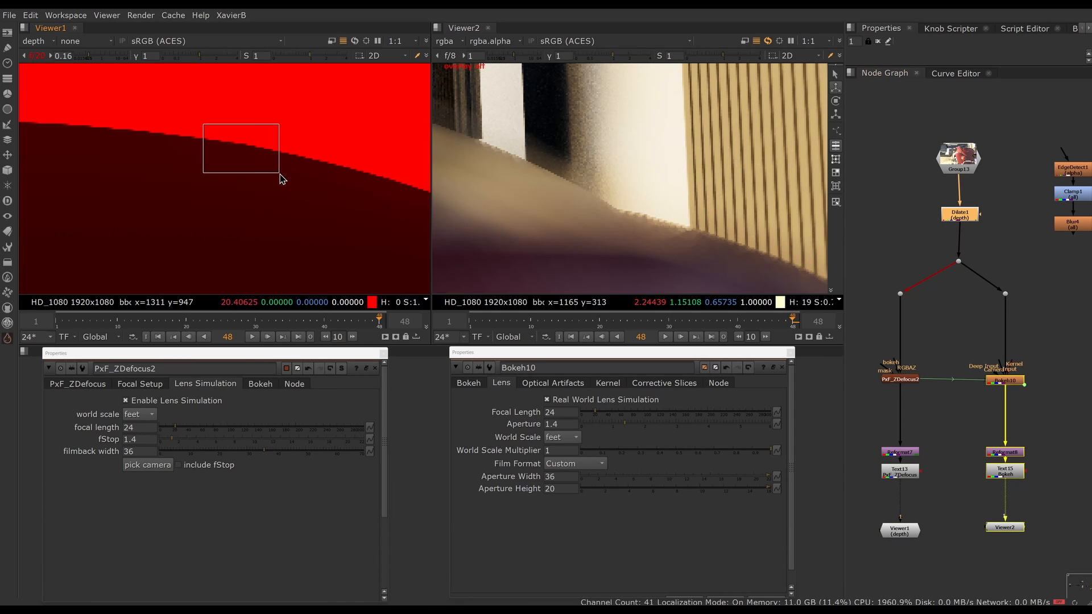
left_click(283, 137, "ctrl")
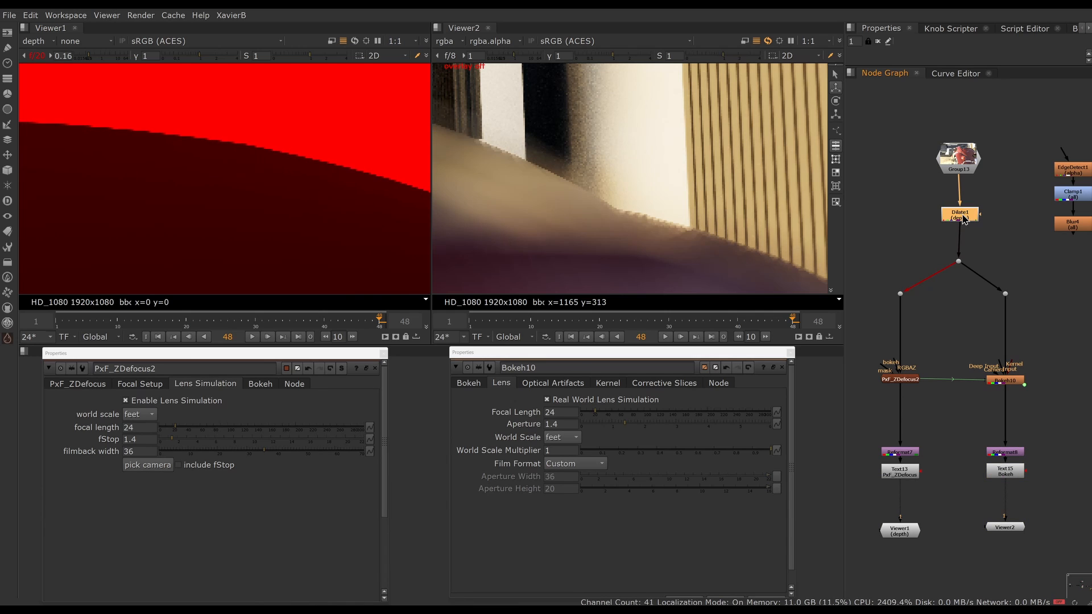
left_click(37, 56)
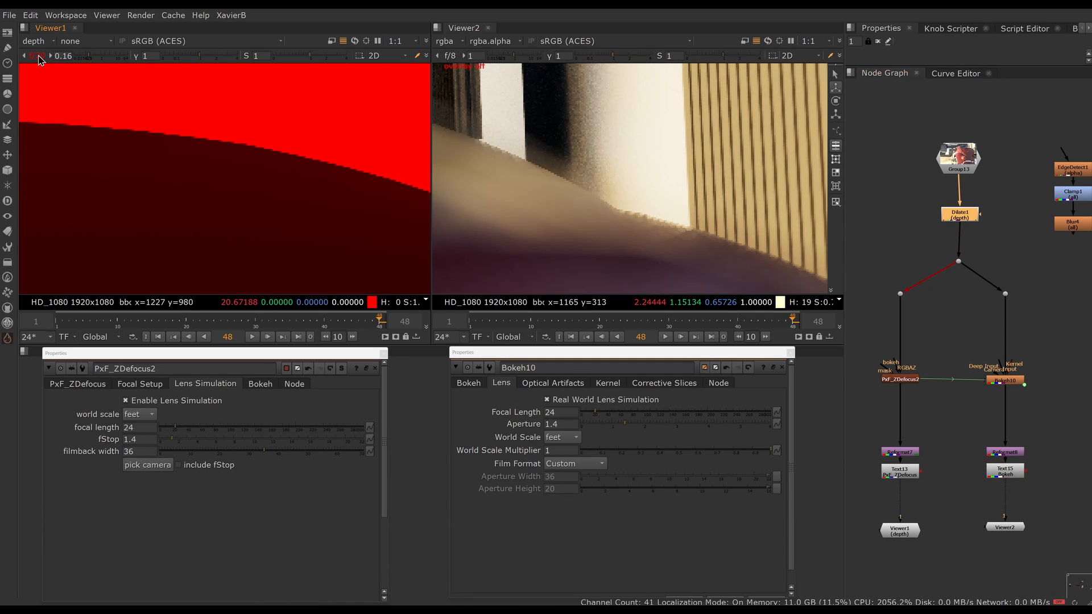
left_click(39, 44)
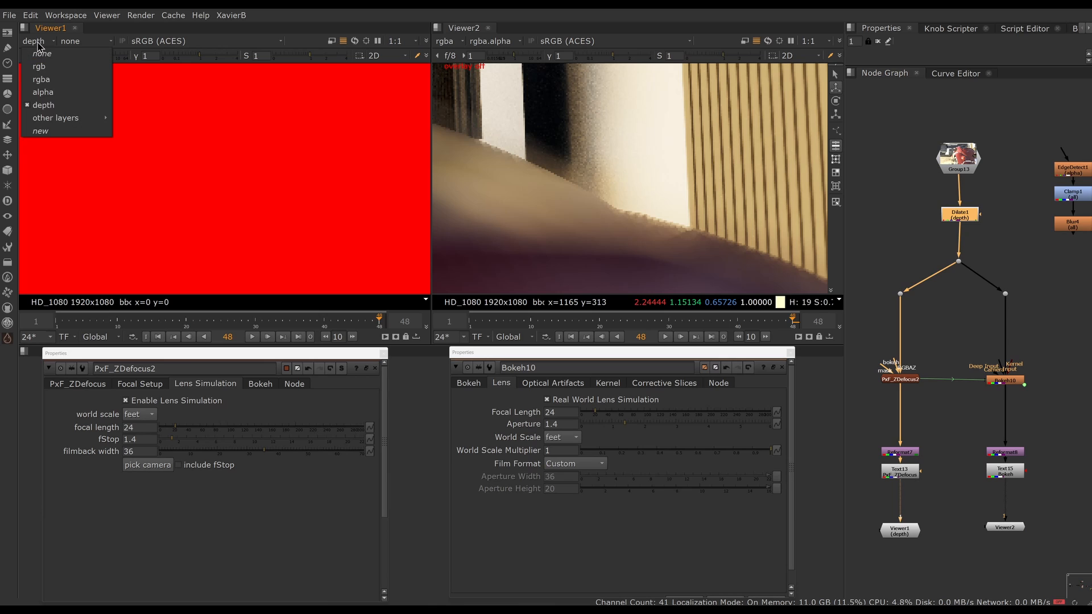
left_click(53, 80)
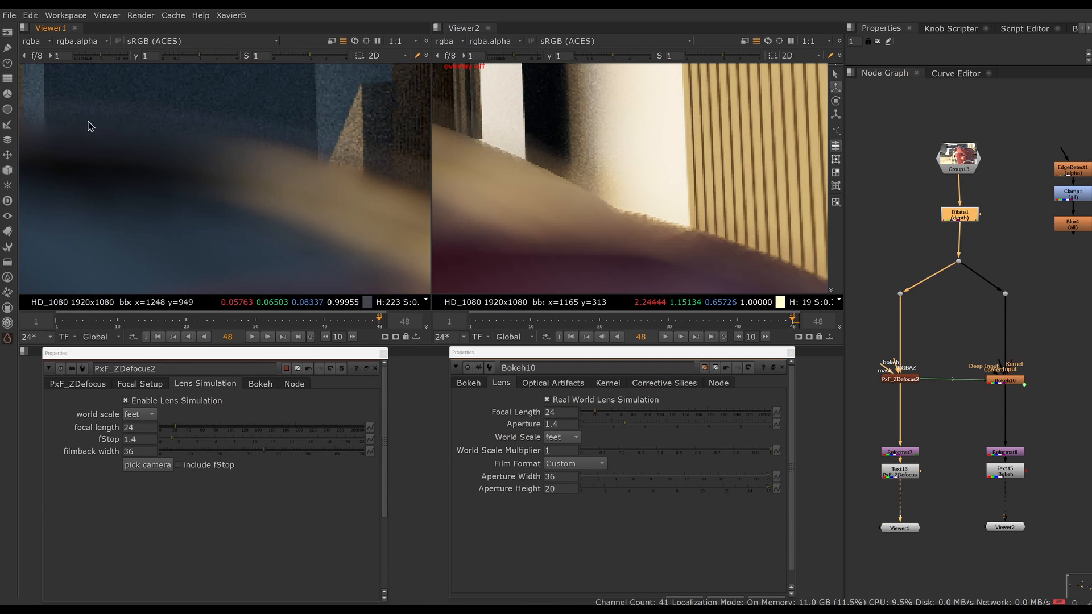
Compare the car roof edge with and without dilation by disabling and re-enabling Dilate1
left_click_drag(105, 111, 296, 178)
left_click(955, 219)
key("d")
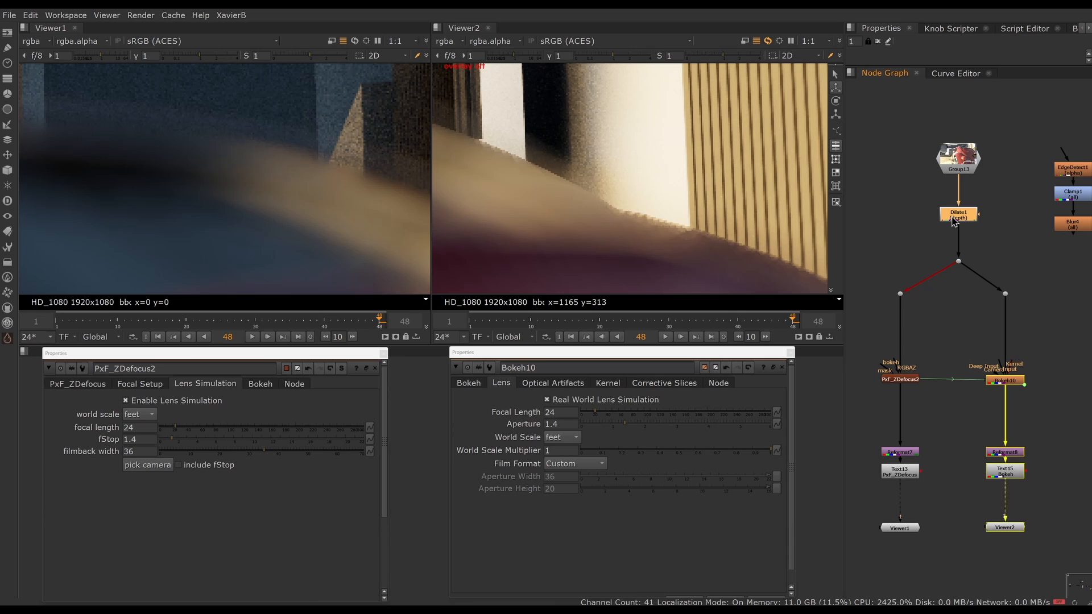
key("d")
Line up both viewers on the car roof edge in front of the slatted wall and compare the two defocus results
left_click(91, 385)
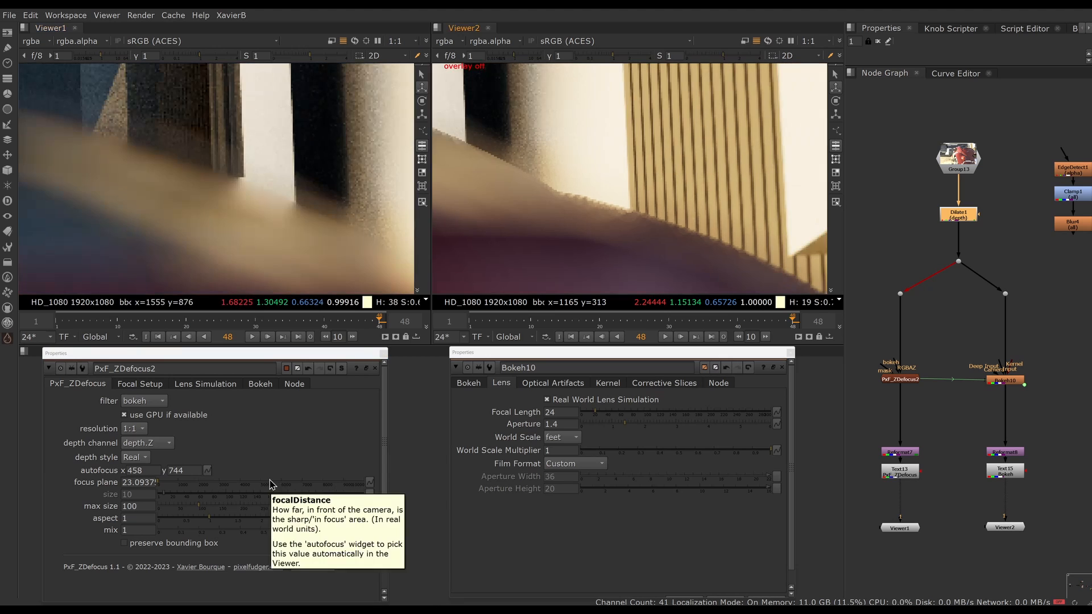
middle_click_drag(346, 234, 97, 132)
middle_click_drag(337, 205, 281, 193)
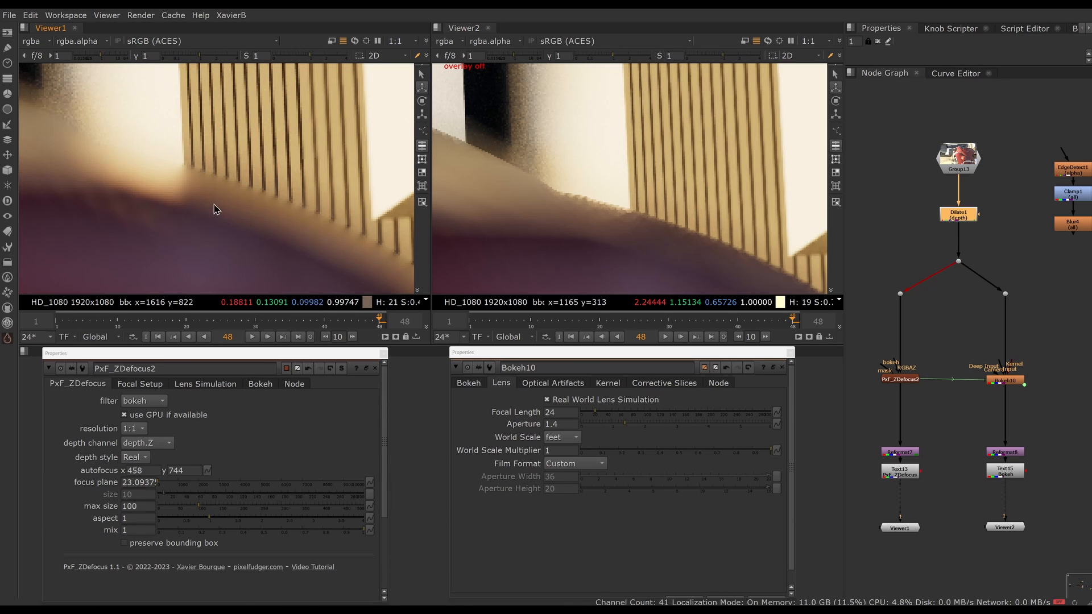
middle_click_drag(693, 251, 575, 215)
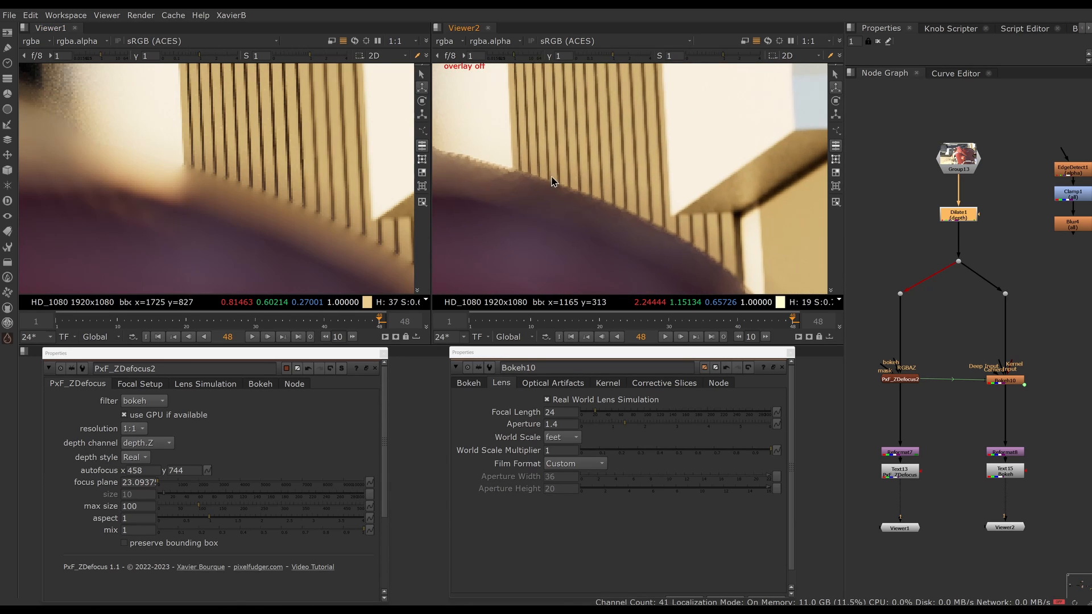
left_click_drag(539, 168, 677, 240)
scroll(260, 193, "down", 2)
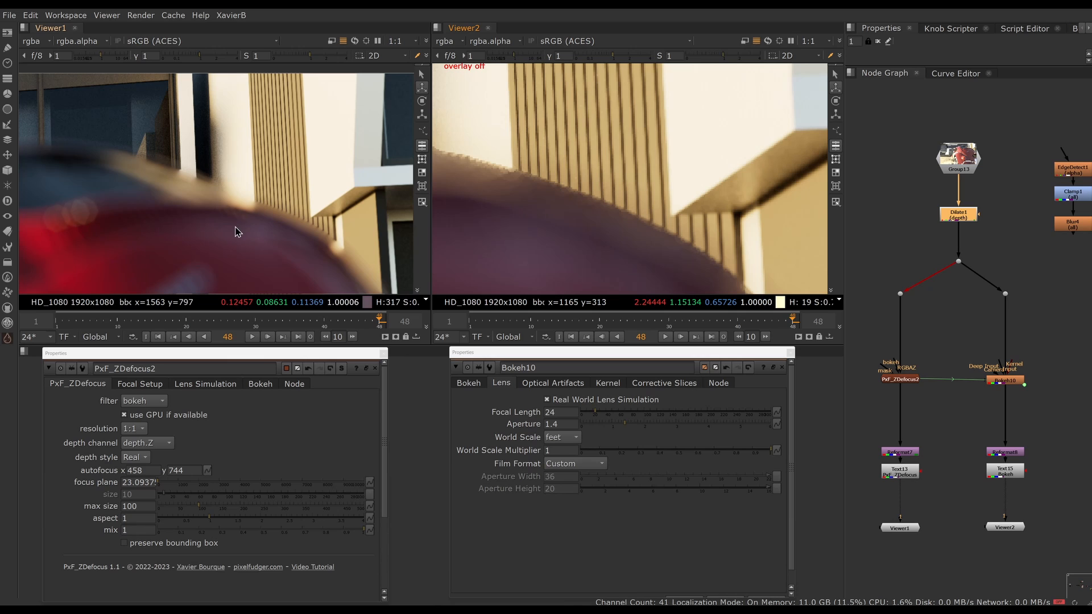
Set the world scale back to m on PxF_ZDefocus2 and Bokeh10
left_click(216, 384)
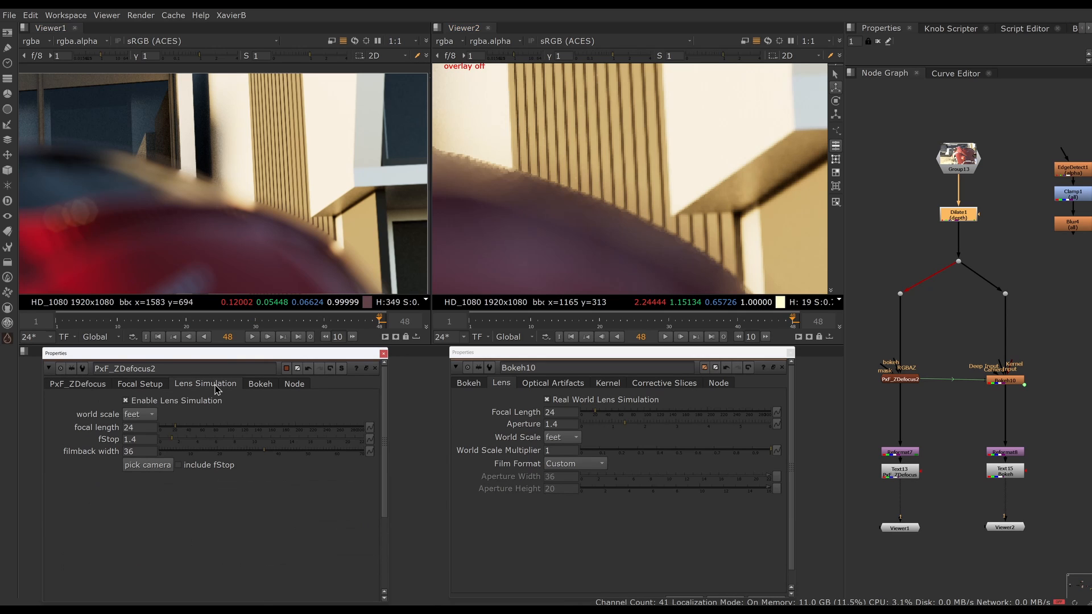
left_click(144, 415)
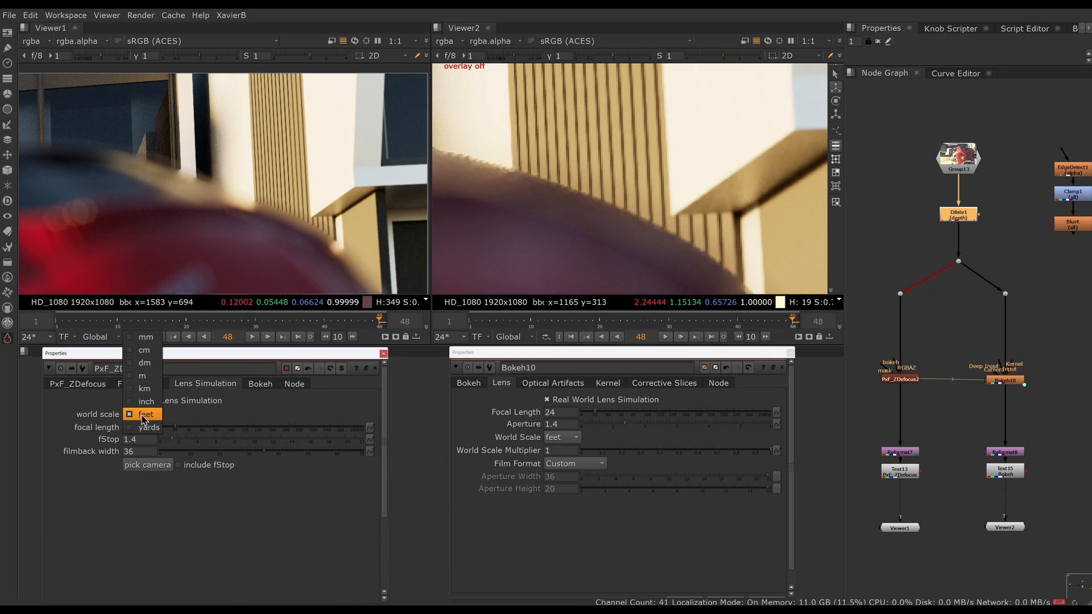
left_click(143, 376)
Compare the car roof edge up close in both viewers at the m world scale
scroll(286, 238, "up", 3)
middle_click_drag(164, 216, 329, 208)
middle_click_drag(577, 199, 722, 242)
scroll(592, 207, "up", 1)
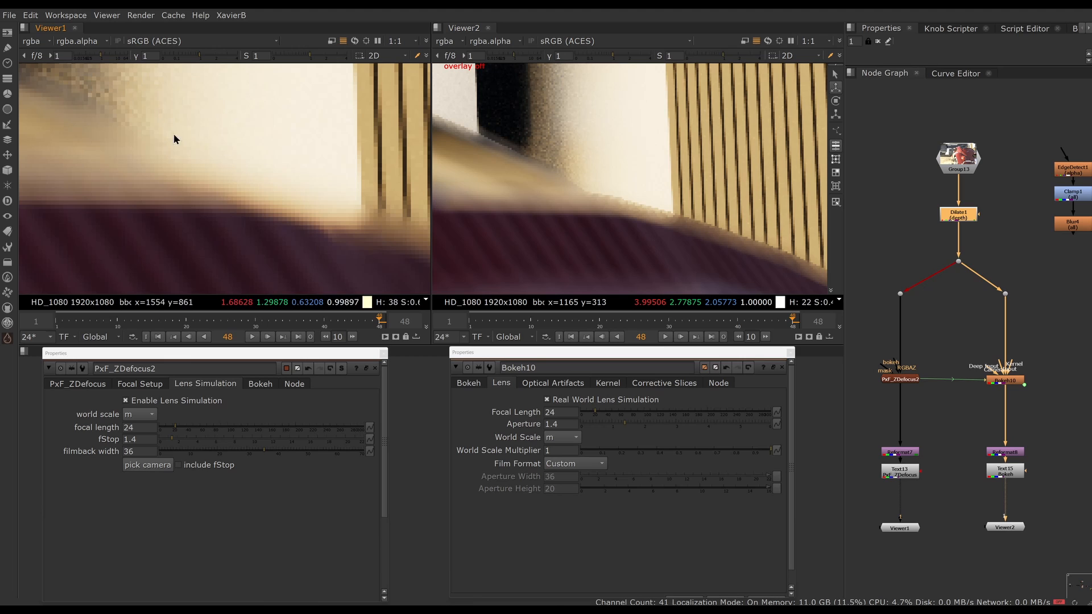
left_click_drag(172, 134, 320, 234, "ctrl+shift")
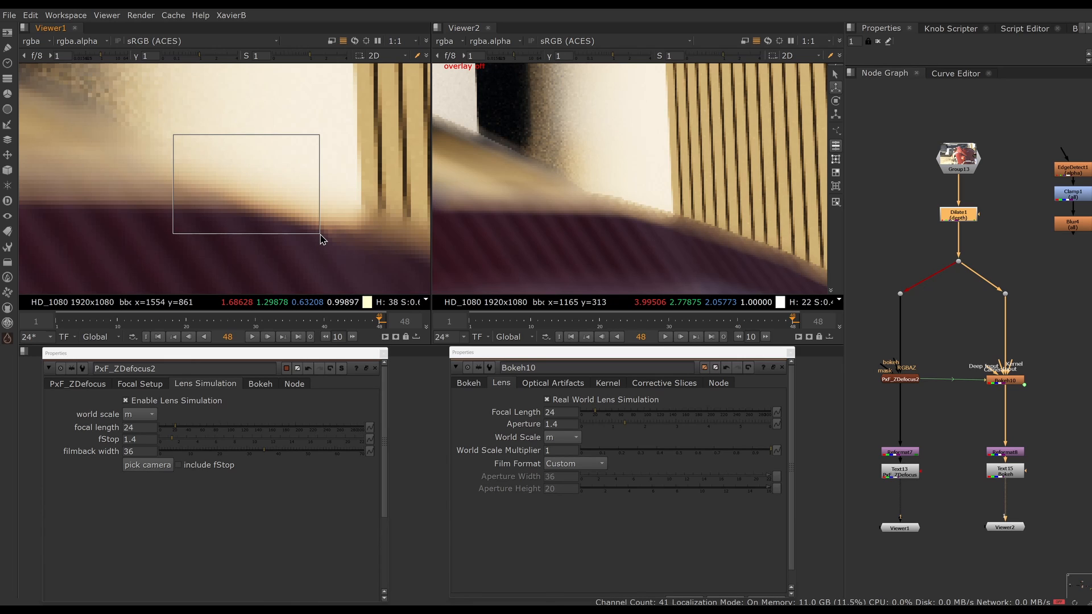
left_click_drag(535, 152, 645, 230, "ctrl+shift")
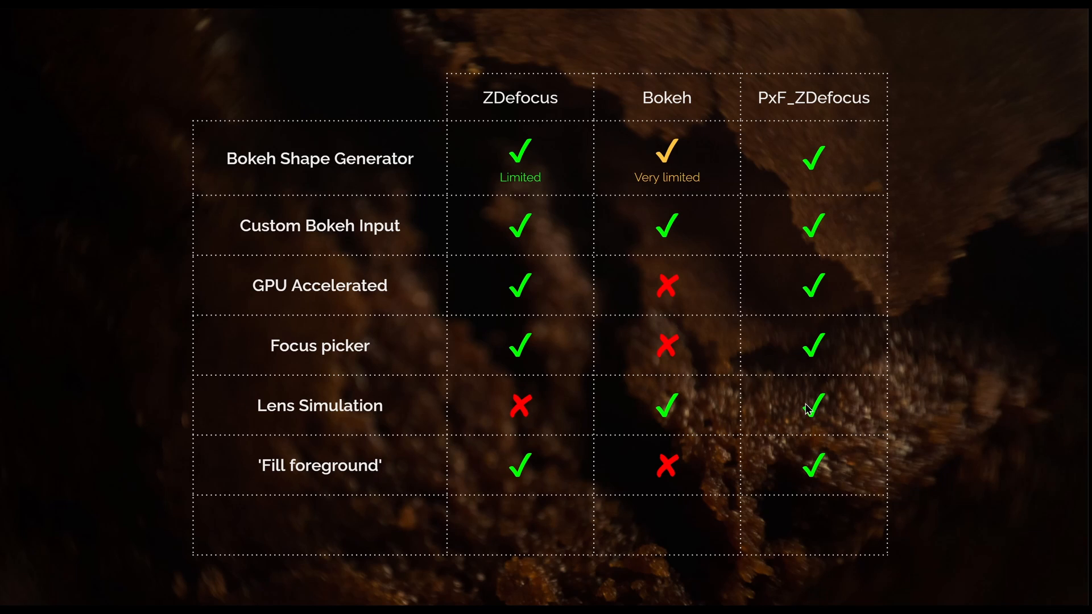
Switch back to Nuke and show the full frame in both viewers with PxF_ZDefocus2's main settings open
key("alt+Tab")
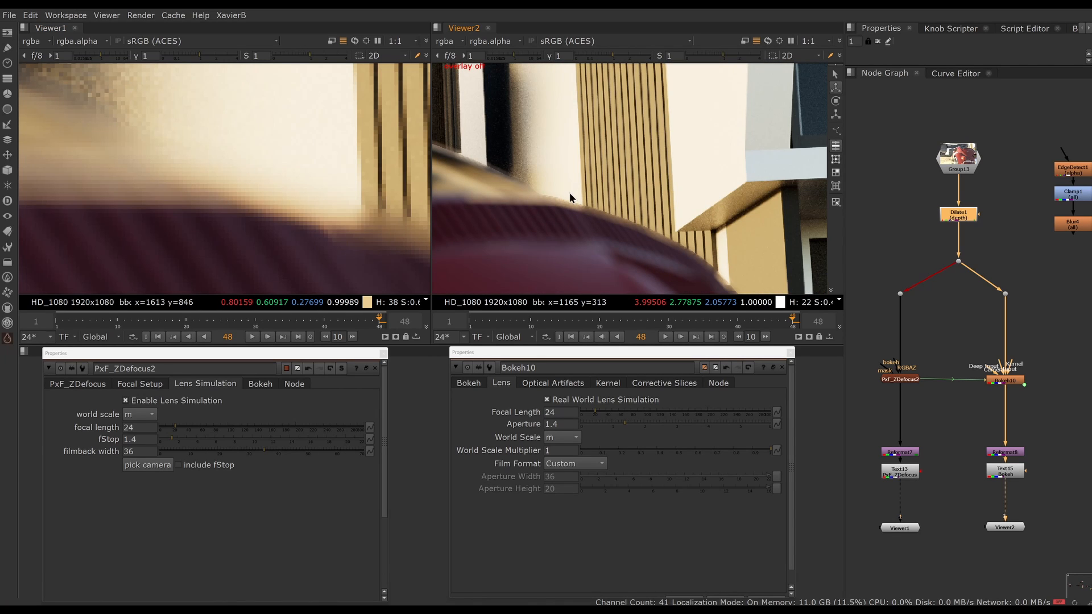
left_click(271, 195)
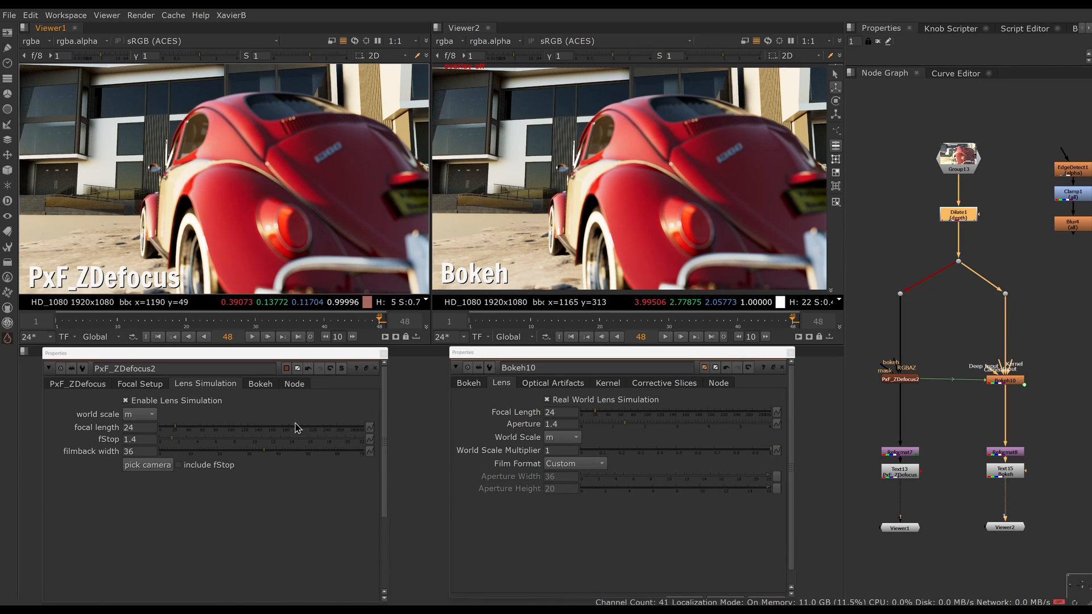
left_click(84, 385)
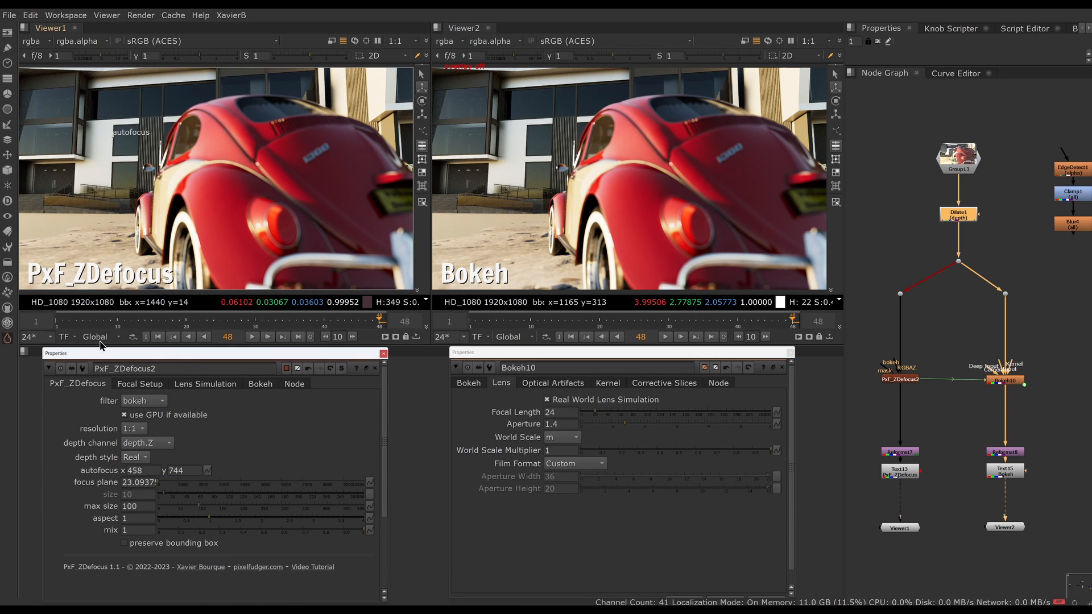
Keyframe PxF_ZDefocus2's focus plane using autofocus, on the car's 1300 badge at frame 1 and on the background building at frame 48
left_click(158, 336)
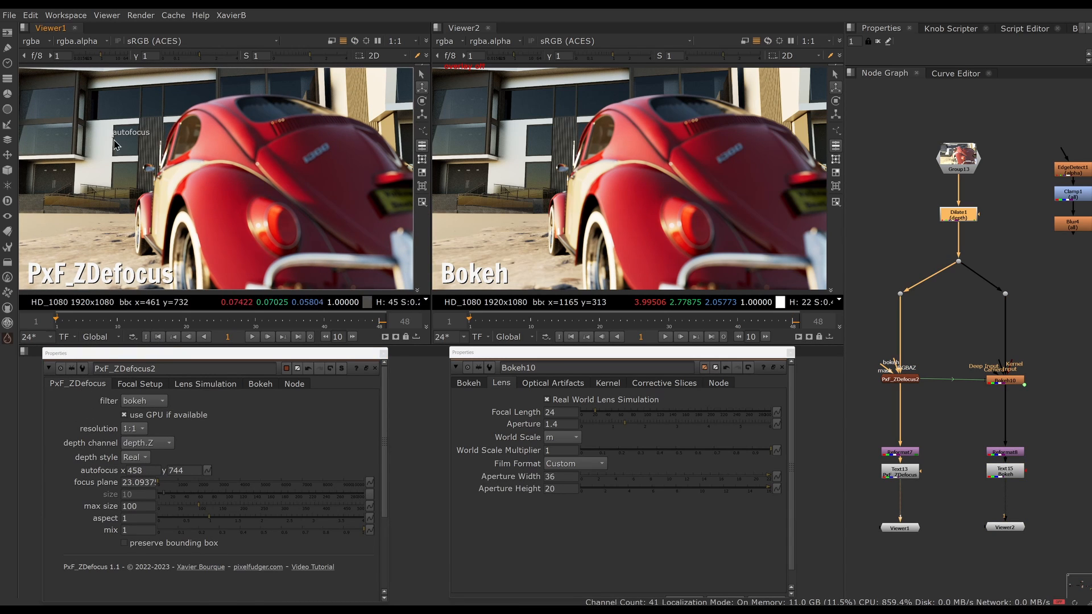
left_click_drag(115, 143, 312, 163)
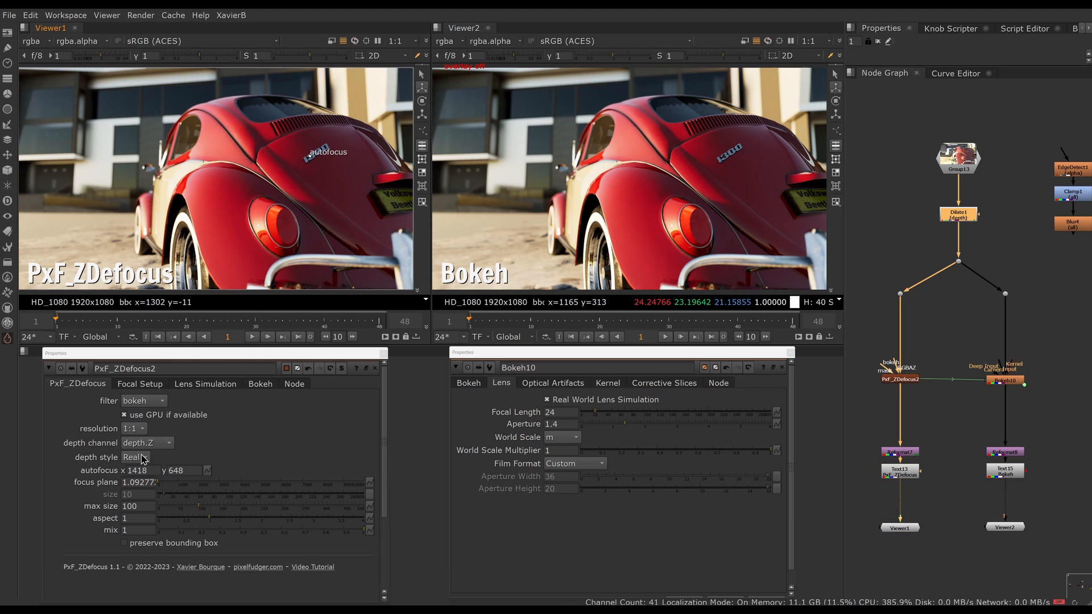
right_click(149, 482)
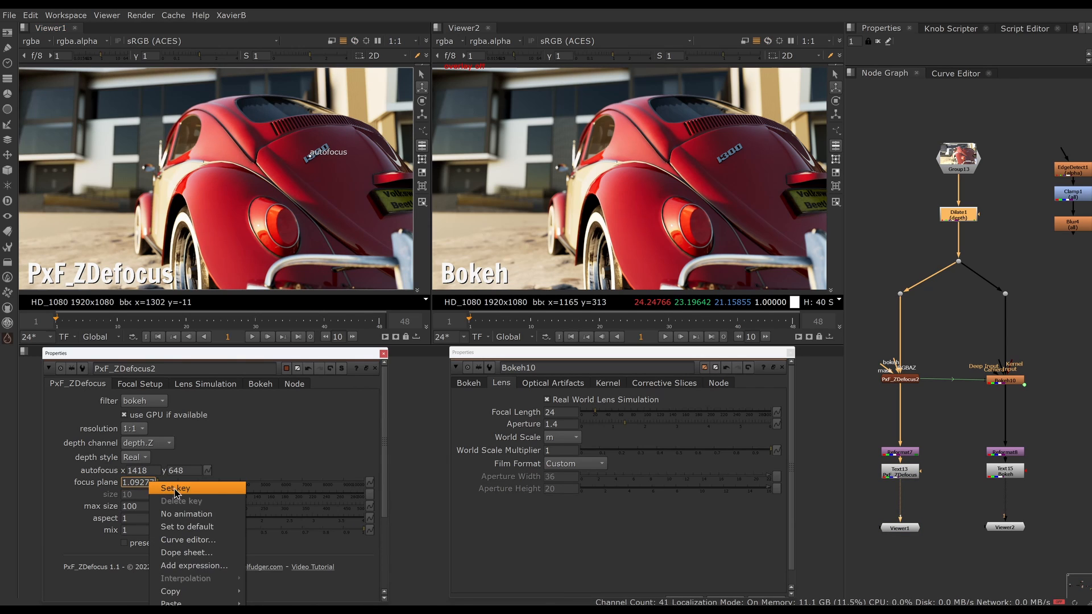
left_click(170, 488)
left_click(298, 337)
left_click_drag(310, 156, 102, 148)
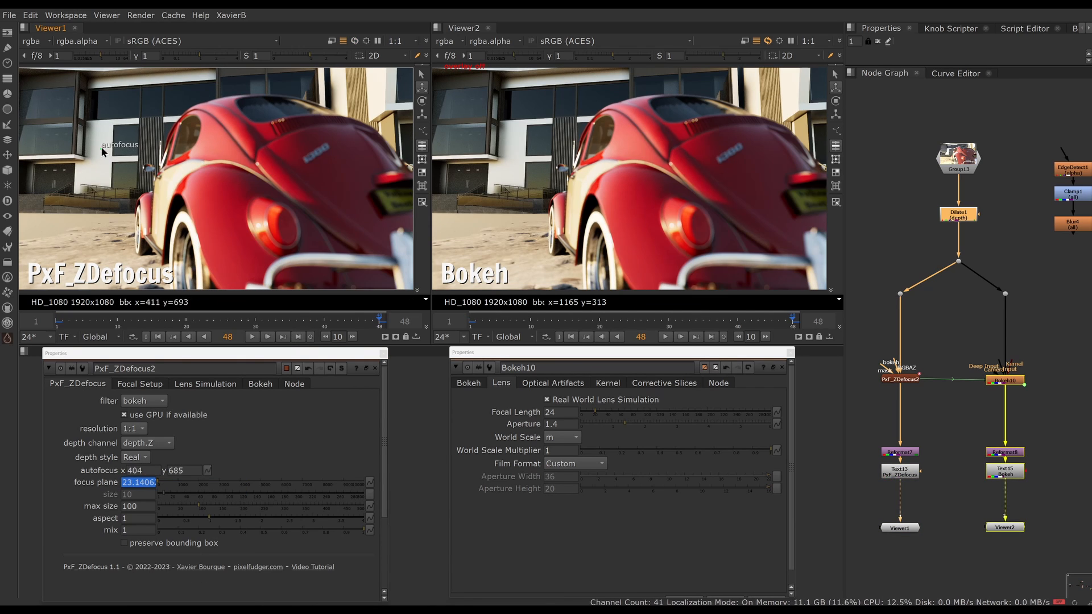
Examine the focus curves of Bokeh10 and PxF_ZDefocus2, and play the focus pull from frame 1
left_click(956, 74)
left_click(1011, 369)
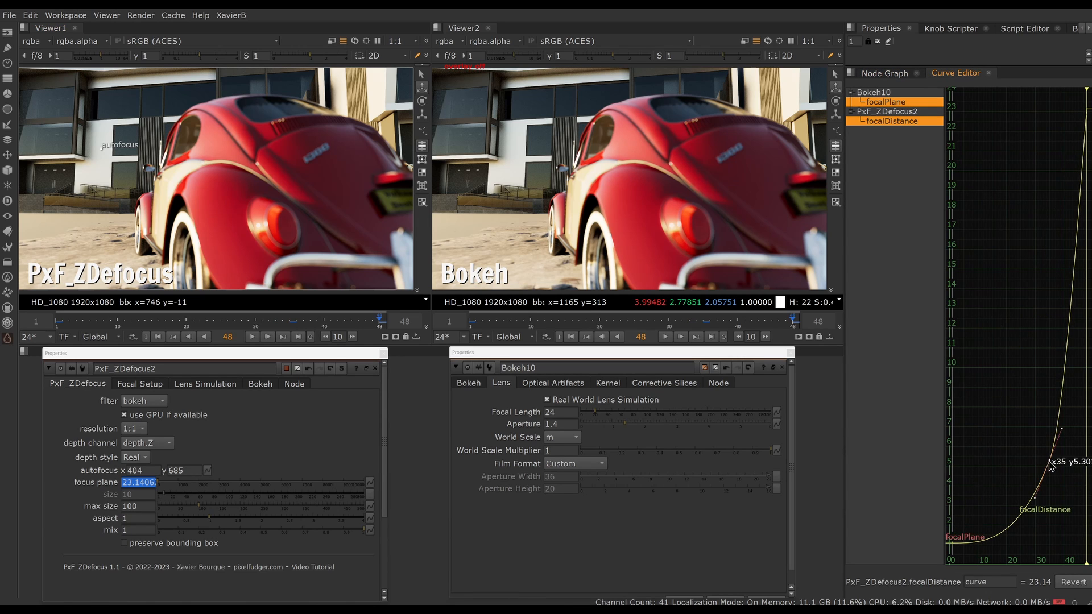
left_click(160, 336)
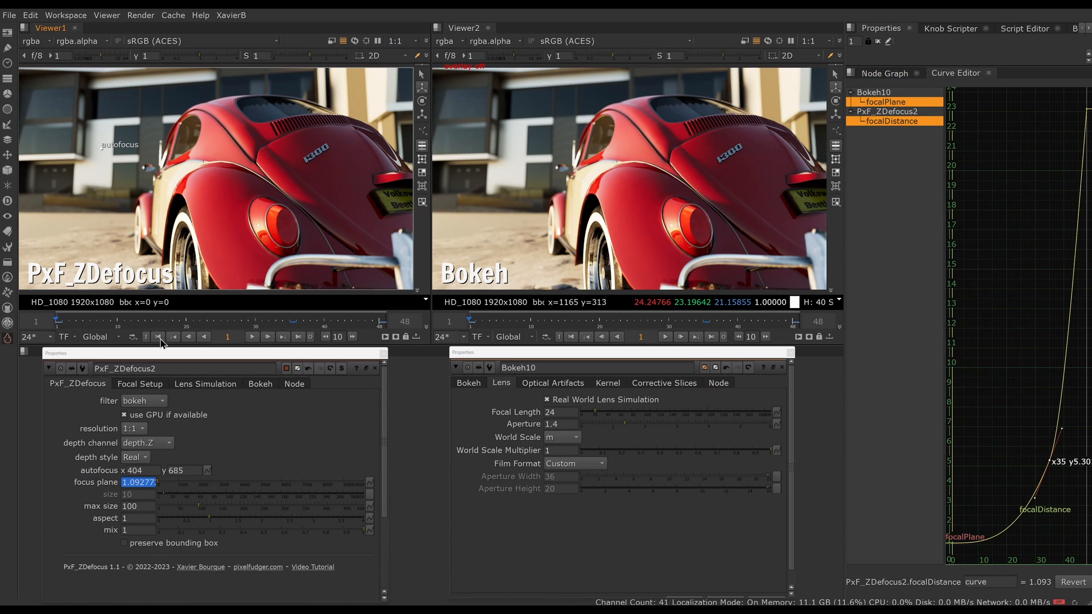
left_click(252, 337)
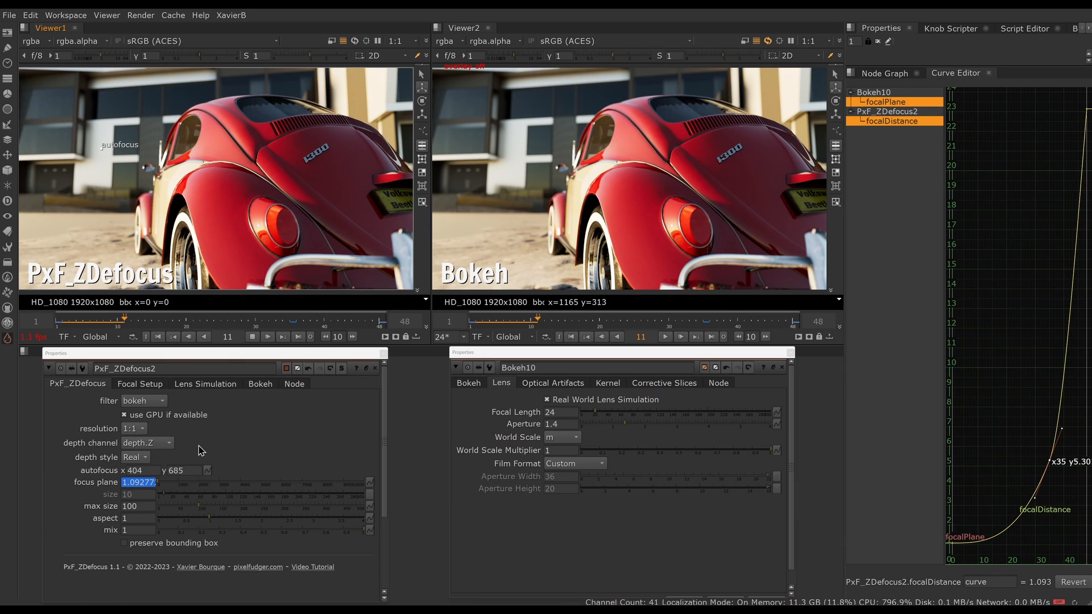
With PxF_ZDefocus2's focal setup options open, compare the engine vent highlights up close in both viewers at frame 41
left_click(151, 387)
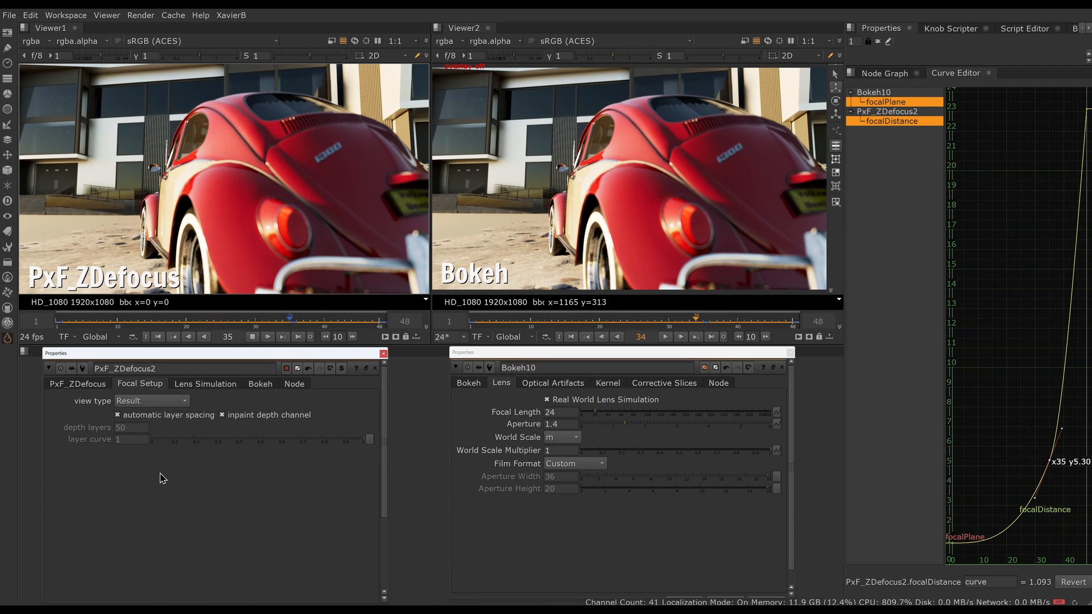
scroll(302, 139, "up", 5)
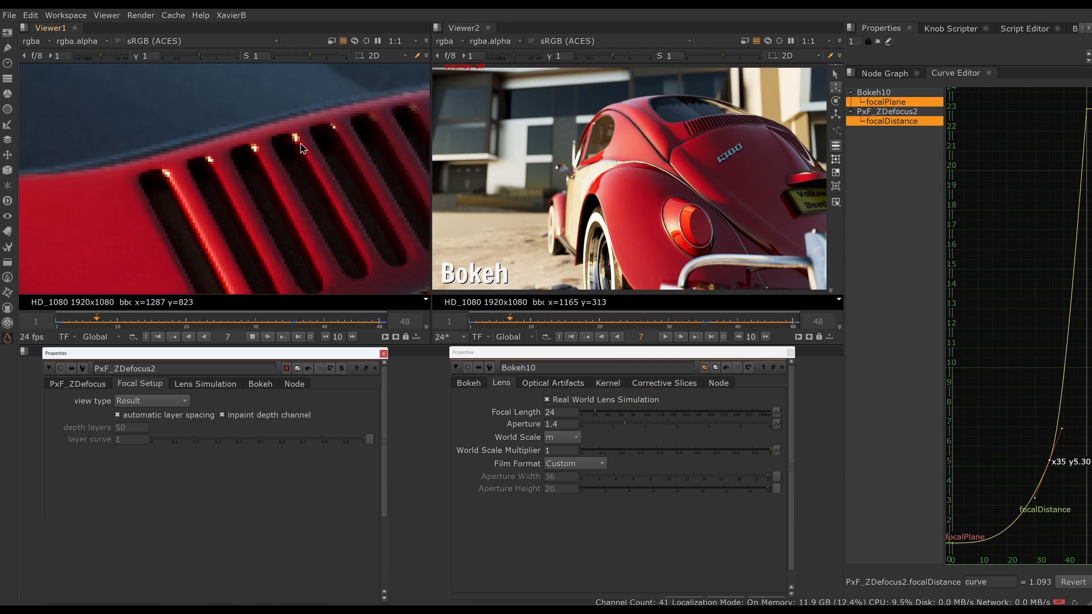
left_click(285, 313)
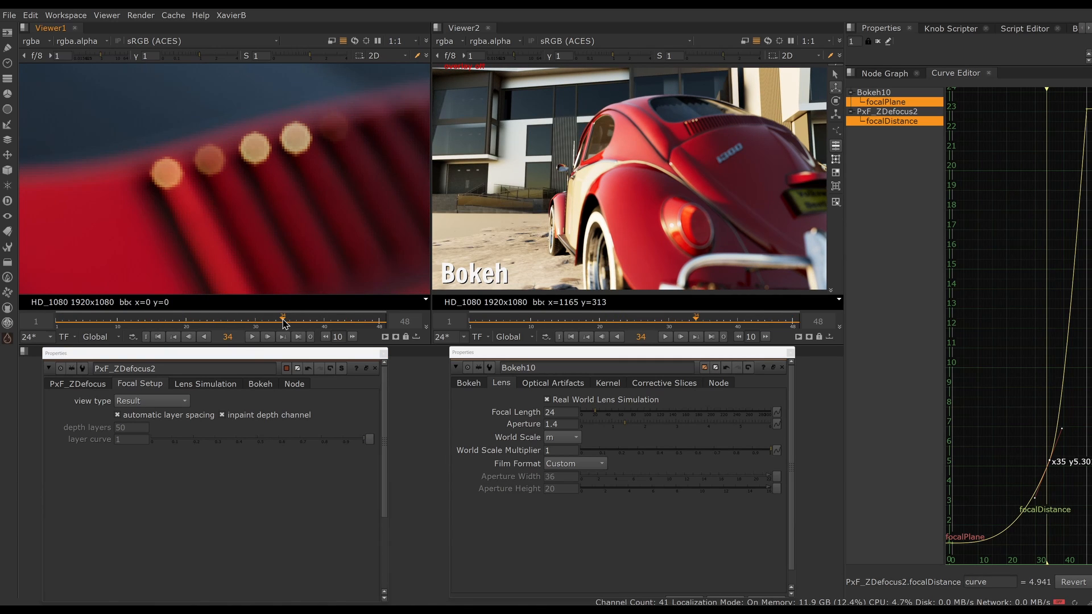
left_click_drag(285, 323, 333, 326)
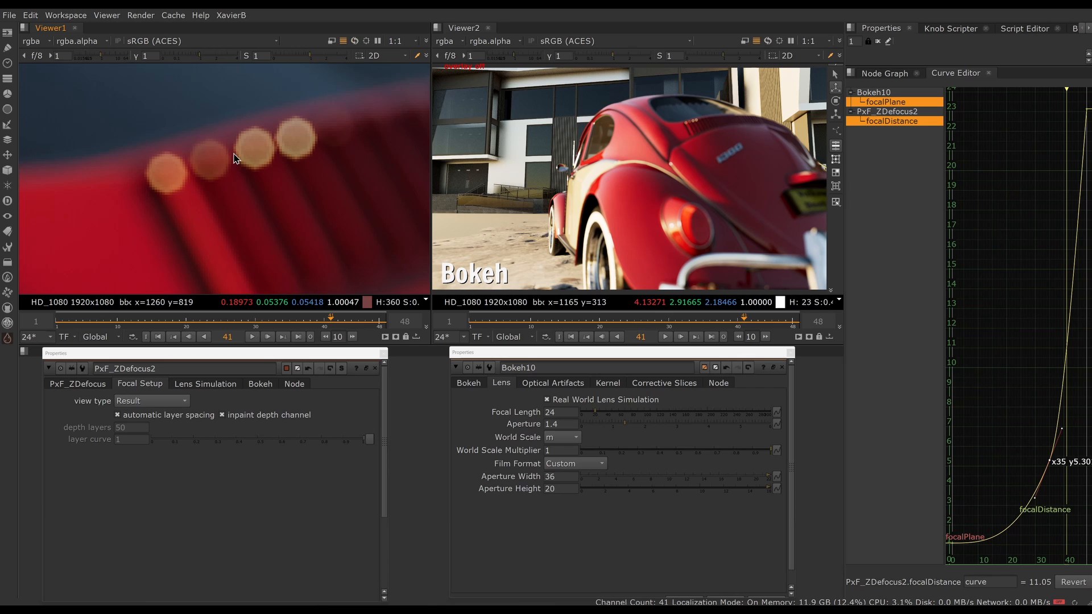
scroll(705, 129, "up", 6)
scroll(720, 130, "up", 4)
middle_click_drag(641, 112, 754, 221)
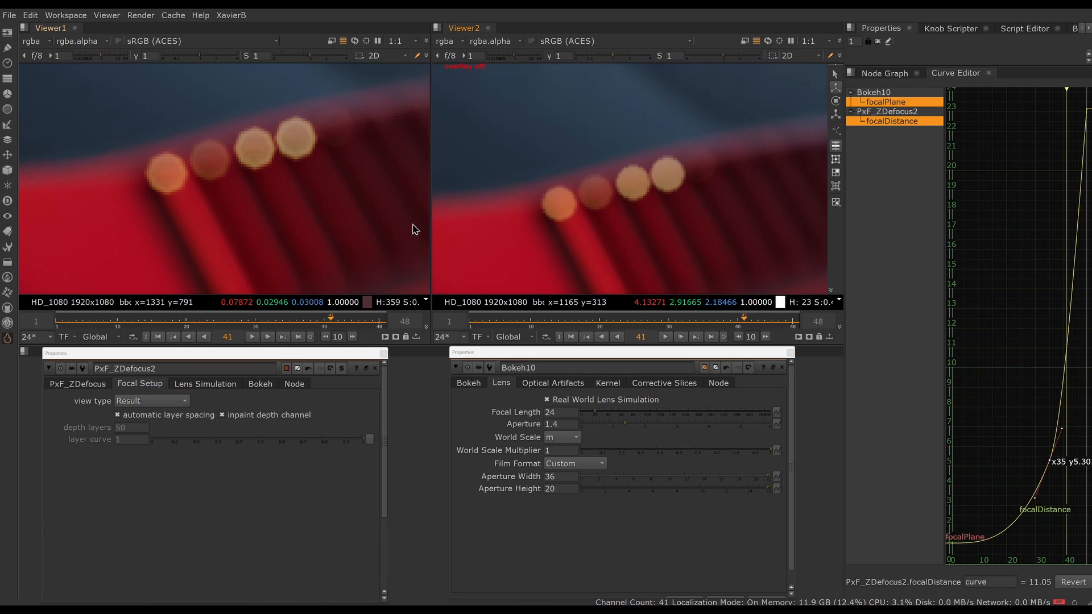
Step back and forth between frames 31 and 42 to examine how the vent highlights change size in both viewers
key("Left")
key("Right")
key("Right")
key("Right")
key("Right")
key("Right")
key("Right")
key("Right")
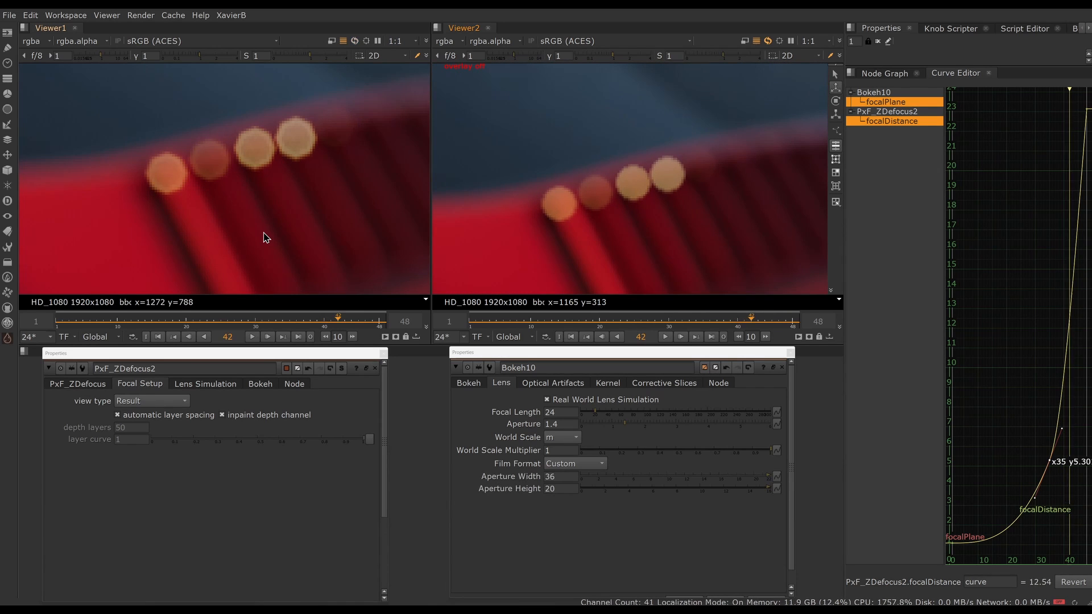
key("Left")
key("Left")
key("Left")
key("Left")
key("Left")
key("Left")
key("Left")
key("Left")
key("Left")
key("Left")
key("Left")
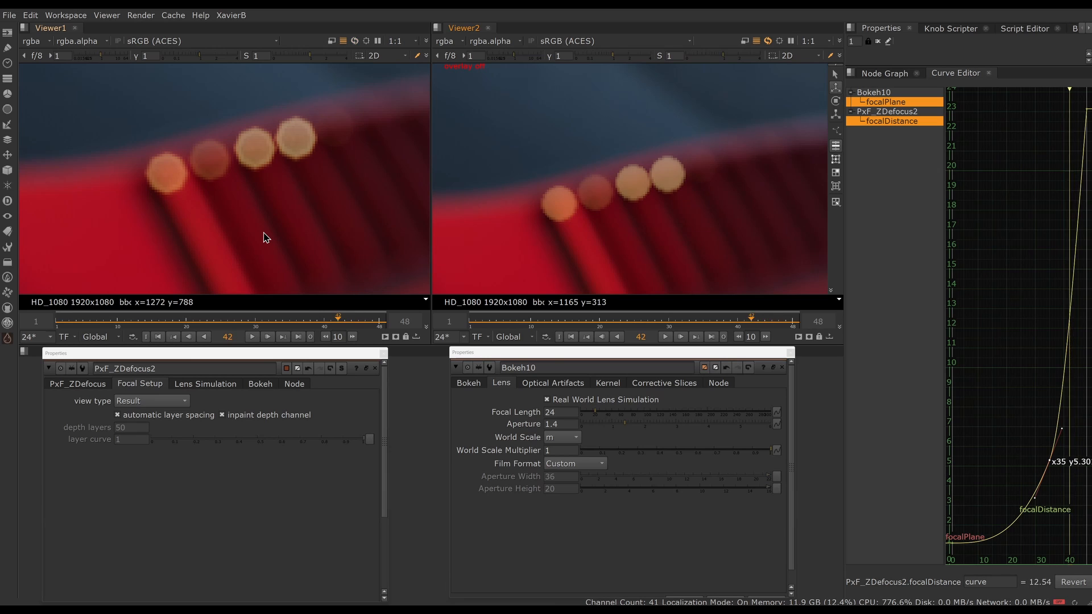
key("Left")
key("Left")
key("Left")
key("Left")
key("Left")
key("Left")
key("Left")
key("Left")
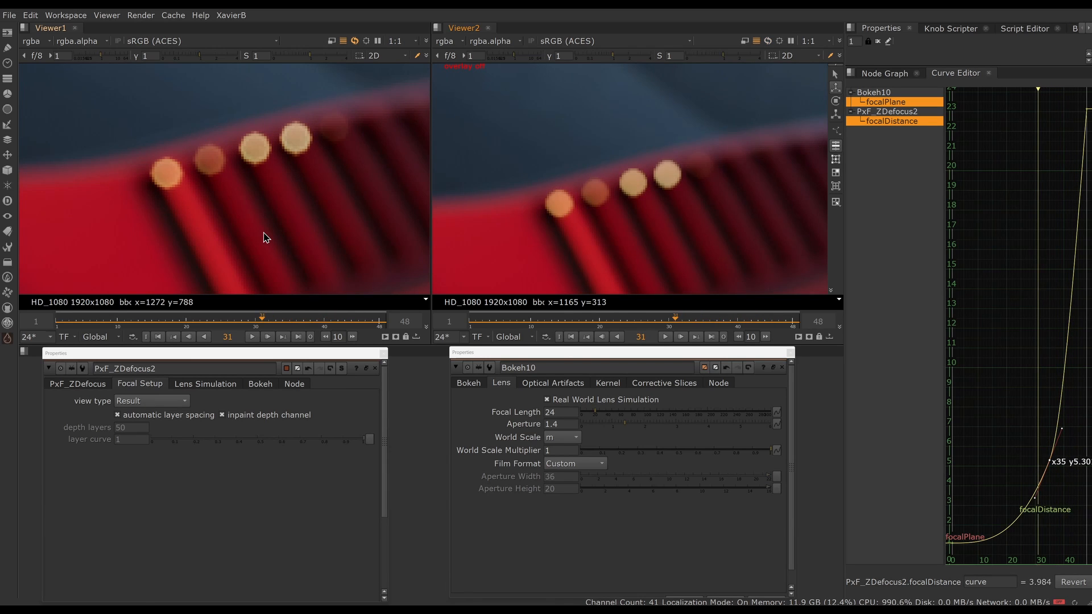
key("Right")
key("Right")
key("Right")
key("Right")
key("Right")
key("Right")
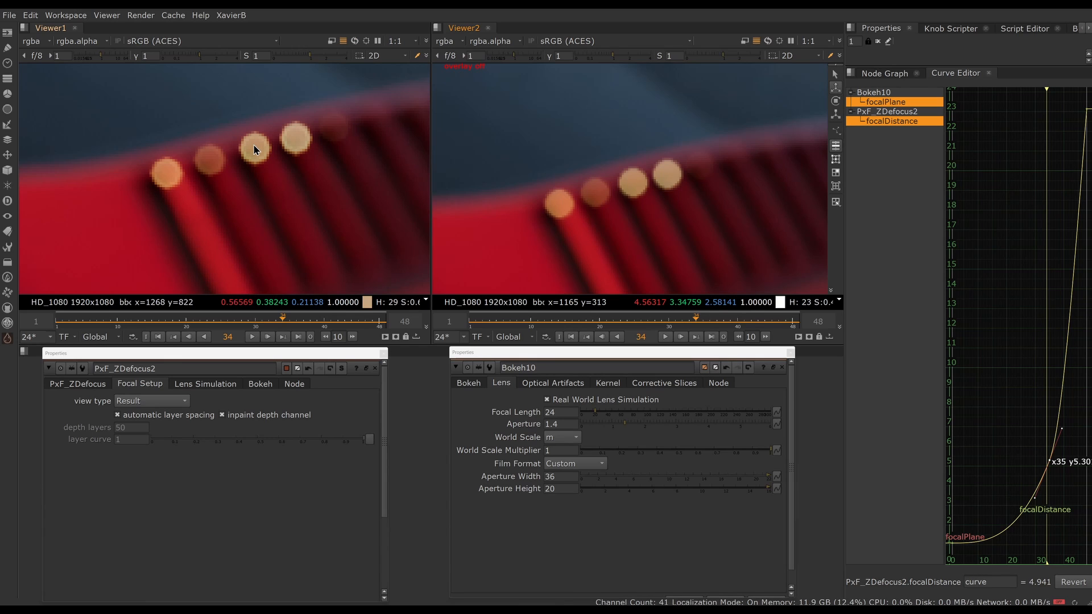
Turn off automatic layer spacing on PxF_ZDefocus2 and set its depth layers to 256
left_click(118, 416)
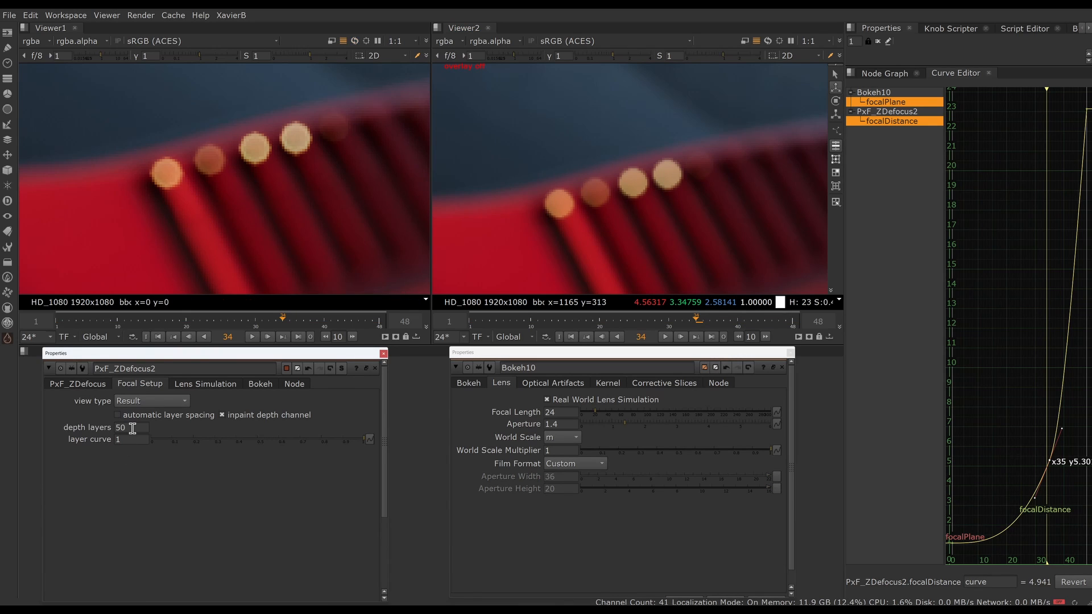
left_click(59, 427)
key("Return")
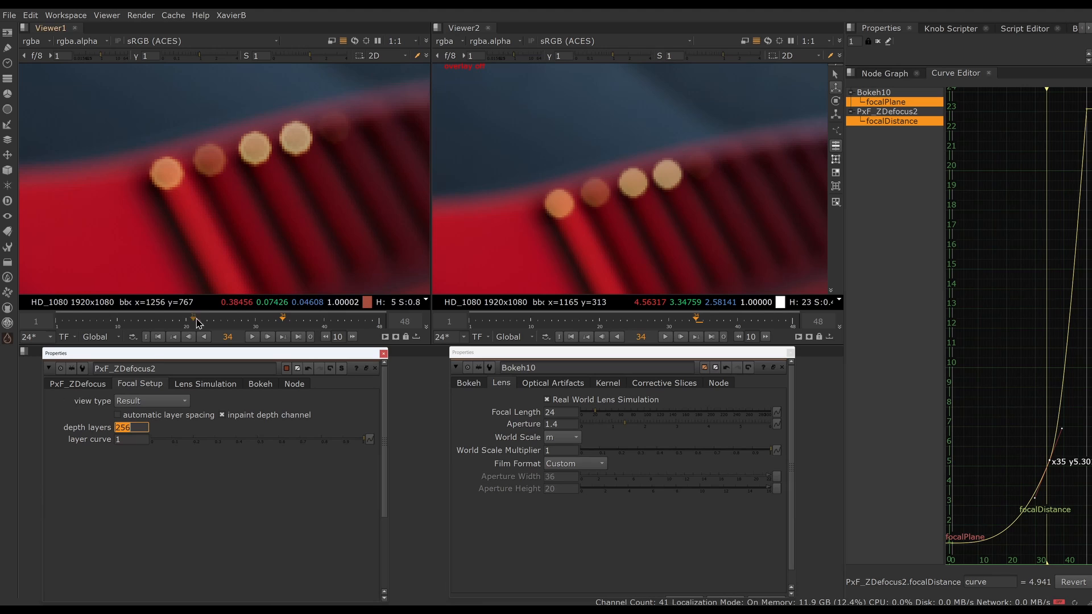
Set PxF_ZDefocus2's filter to defocus and play the focus pull from frame 1
left_click(67, 385)
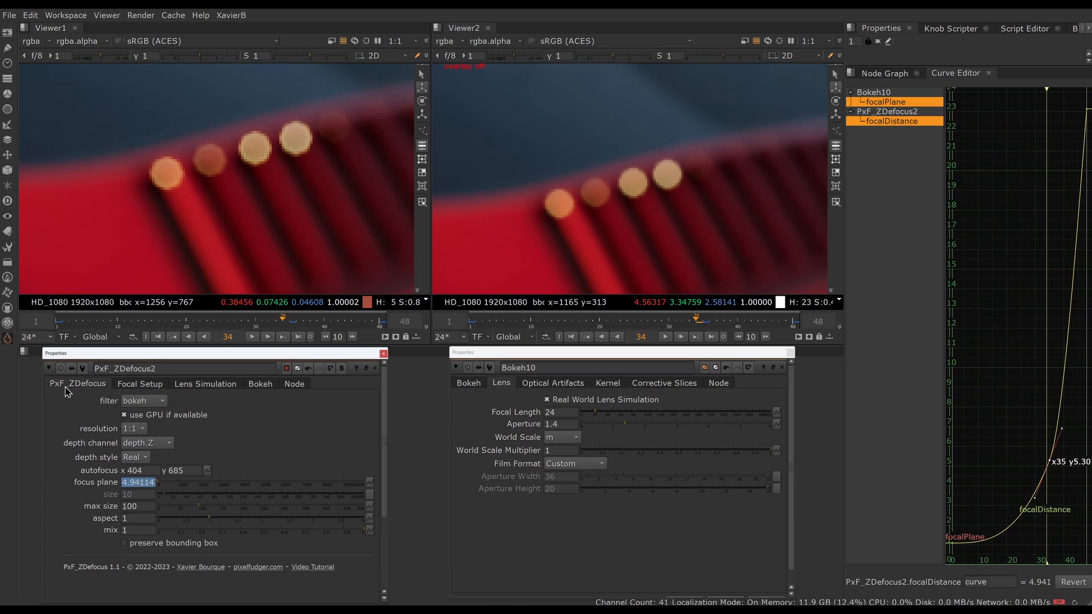
left_click(144, 401)
left_click(158, 392)
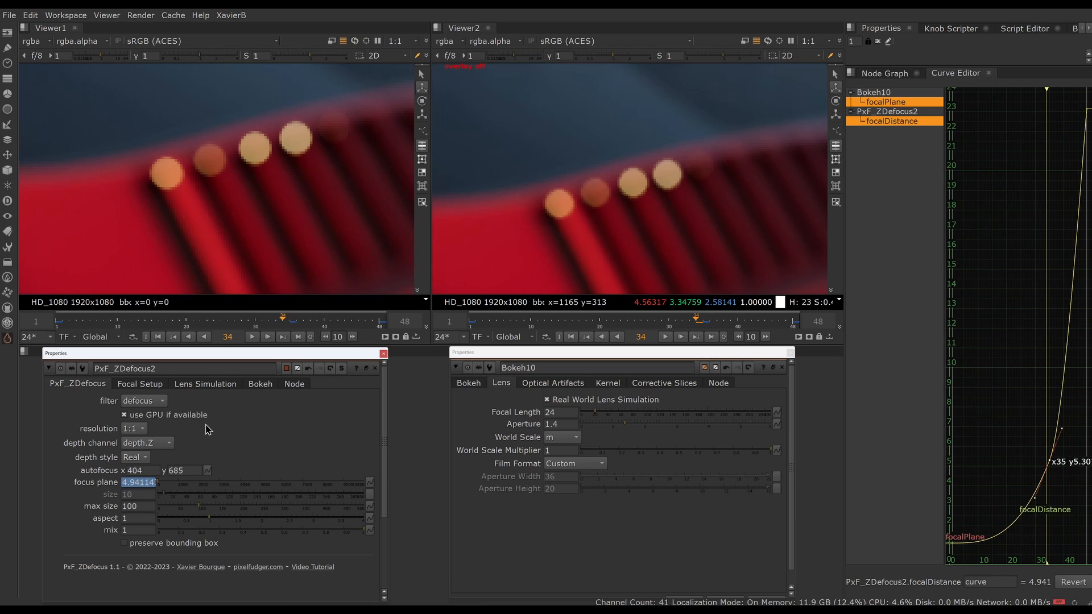
left_click(159, 337)
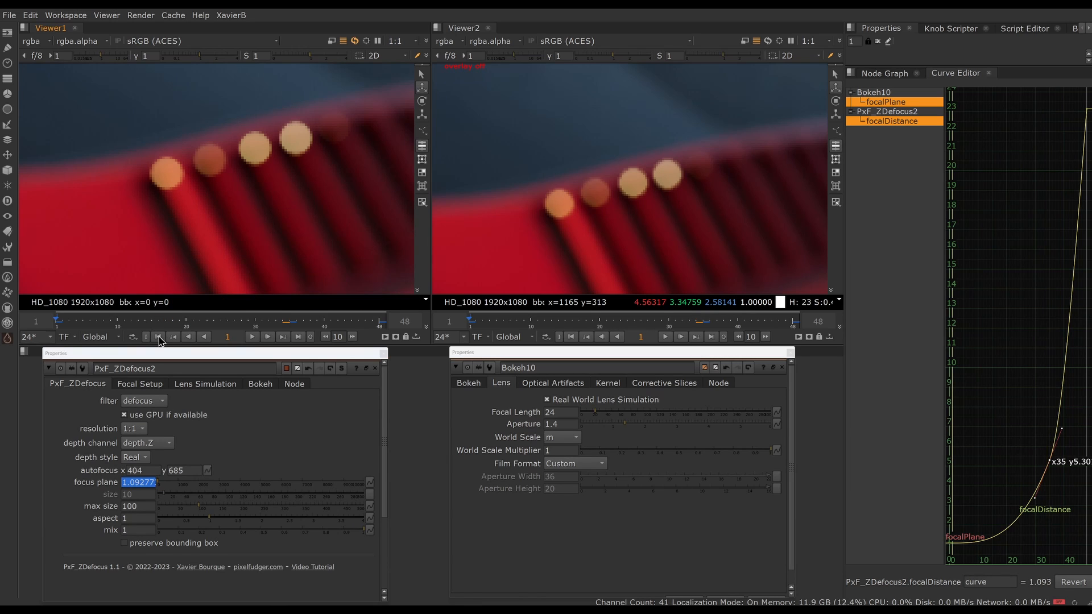
left_click(252, 338)
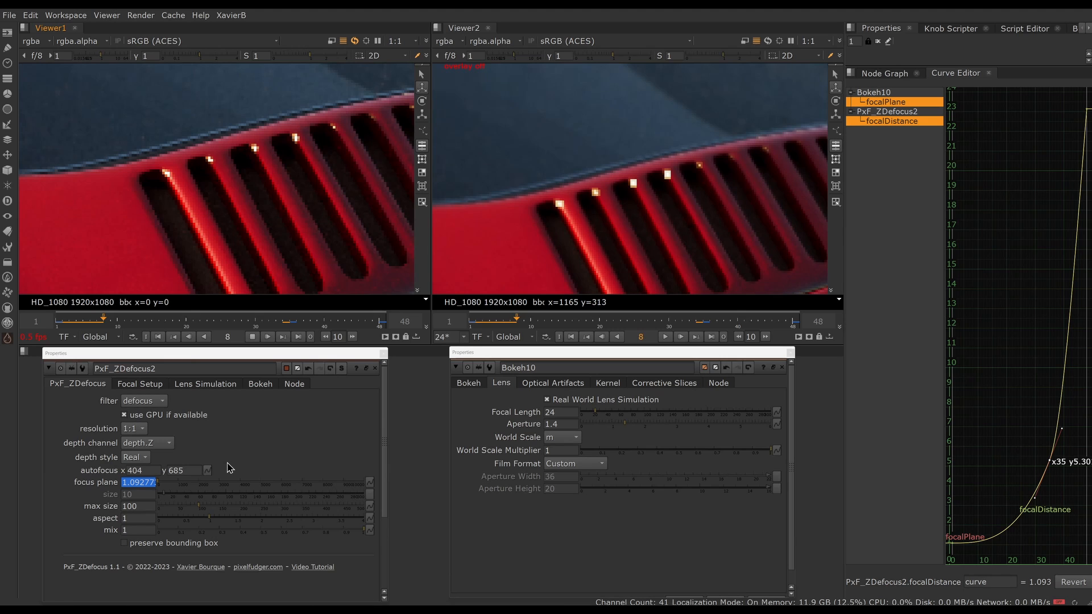
Reopen PxF_ZDefocus2's focal setup options and compare the car roof edge in both viewers between frames 43 and 45
left_click(158, 386)
left_click(131, 428)
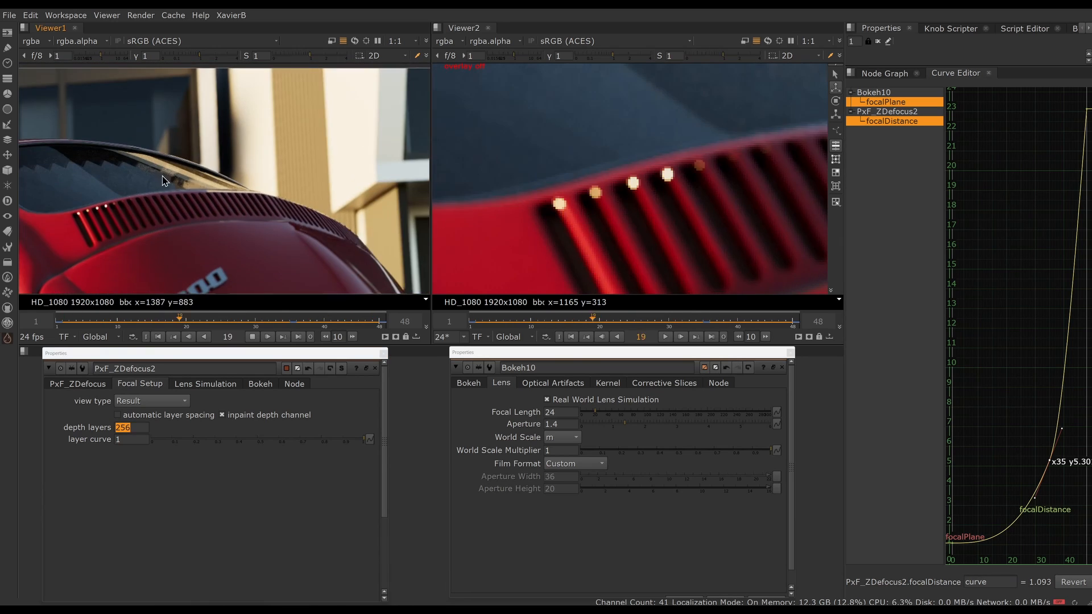
left_click(252, 337)
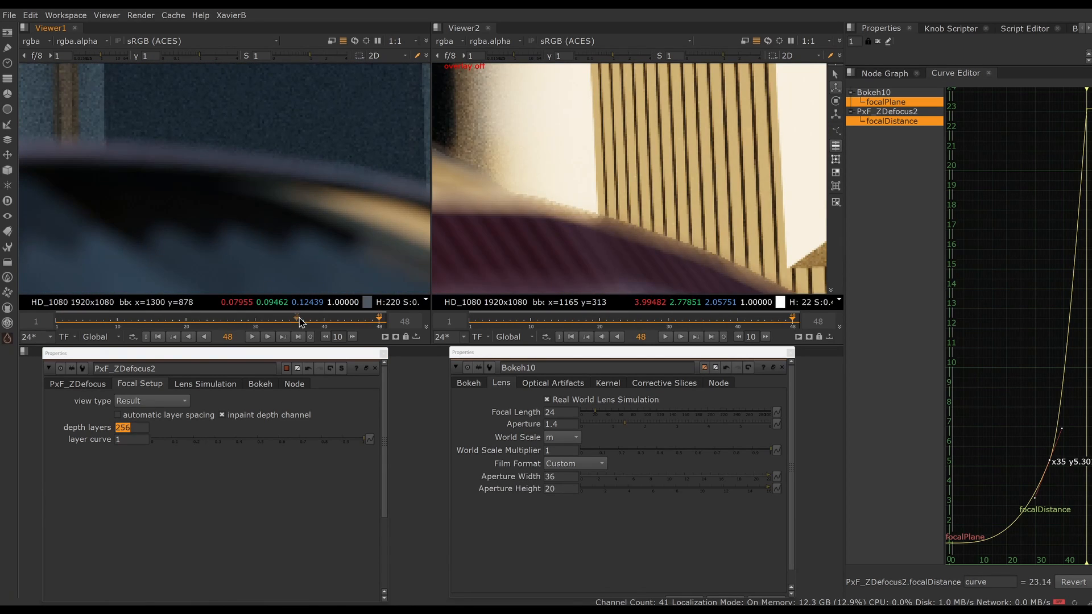
left_click_drag(311, 324, 345, 320)
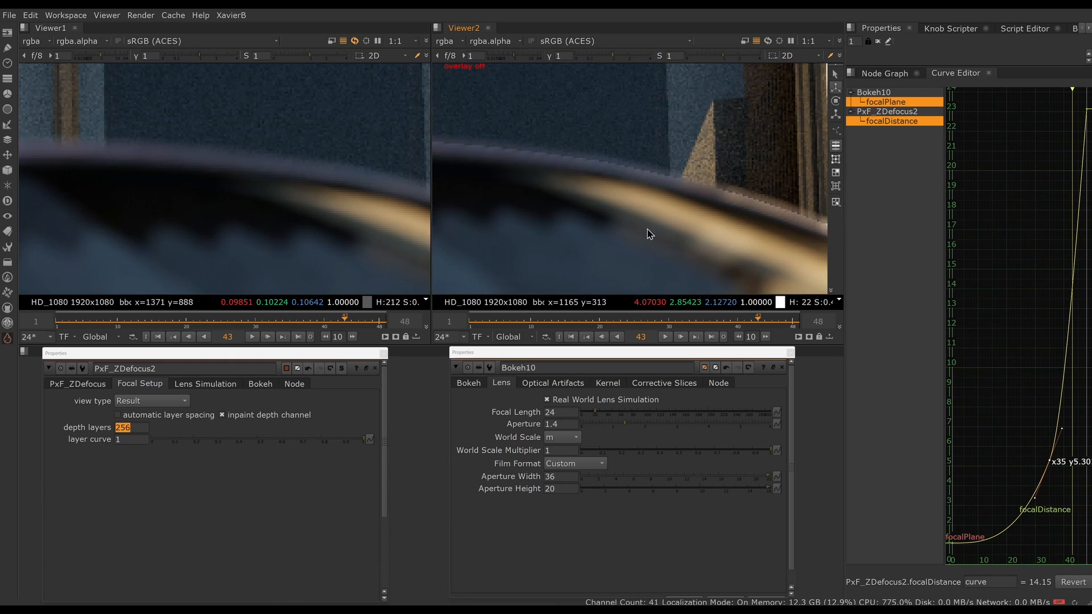
middle_click_drag(656, 244, 607, 235)
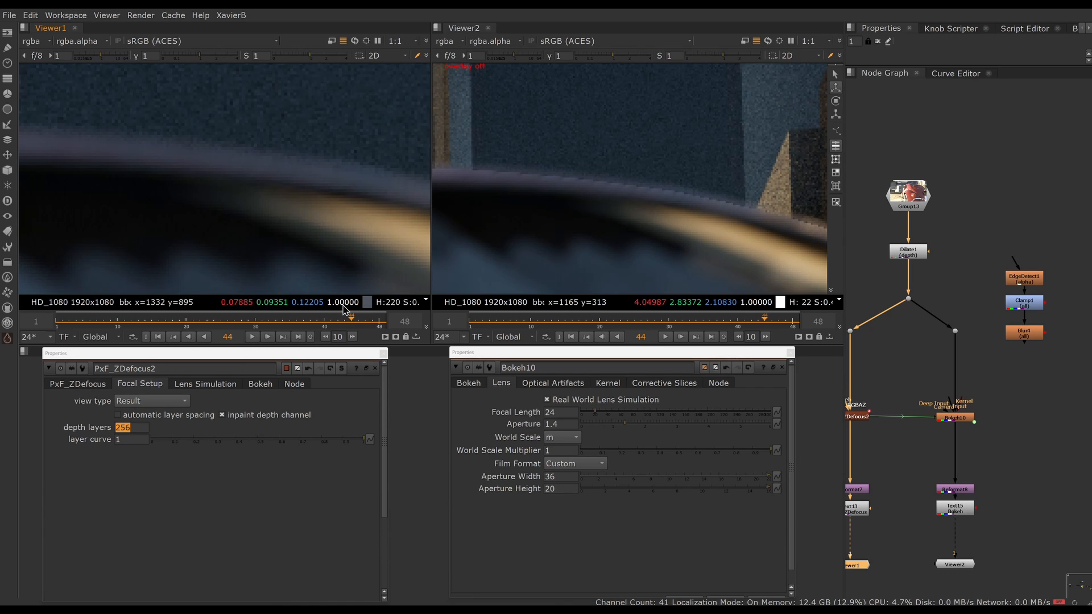
mouse_move(351, 317)
left_mouse_down()
mouse_move(201, 313)
mouse_move(359, 317)
left_mouse_up()
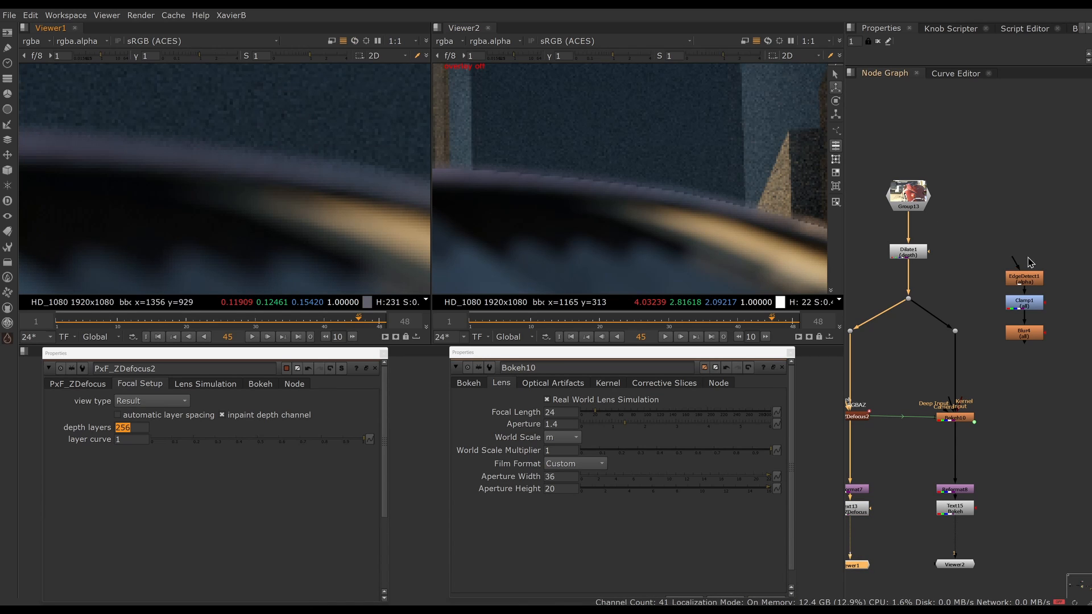
Connect EdgeDetect1 to the output of Dilate1 and show its full-frame alpha in Viewer1
double_click(1025, 279)
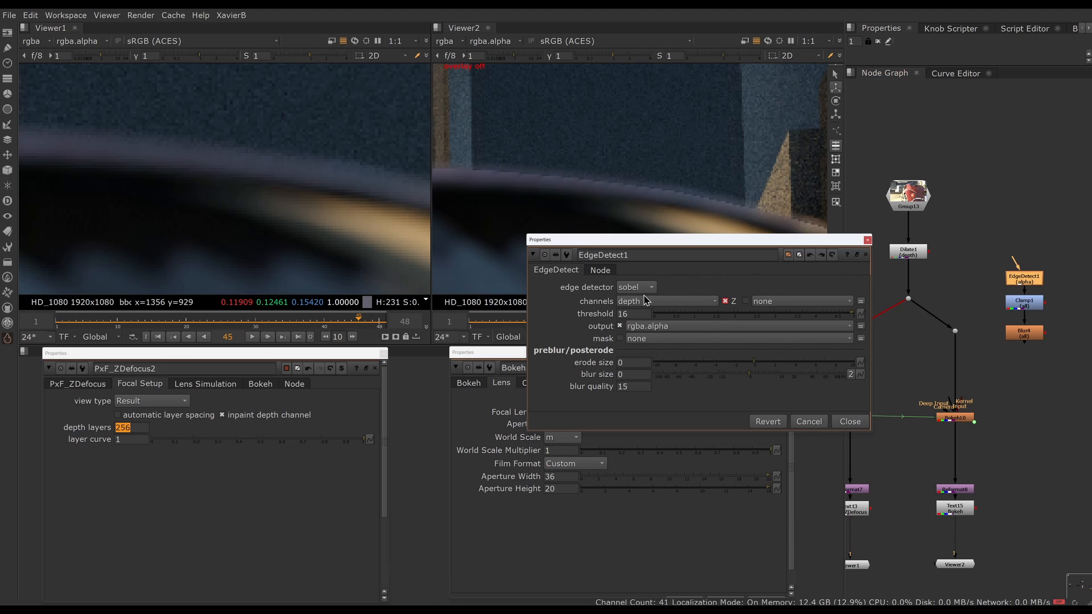
left_click(648, 300)
left_click(704, 288)
left_click_drag(1016, 263, 910, 251)
key("1")
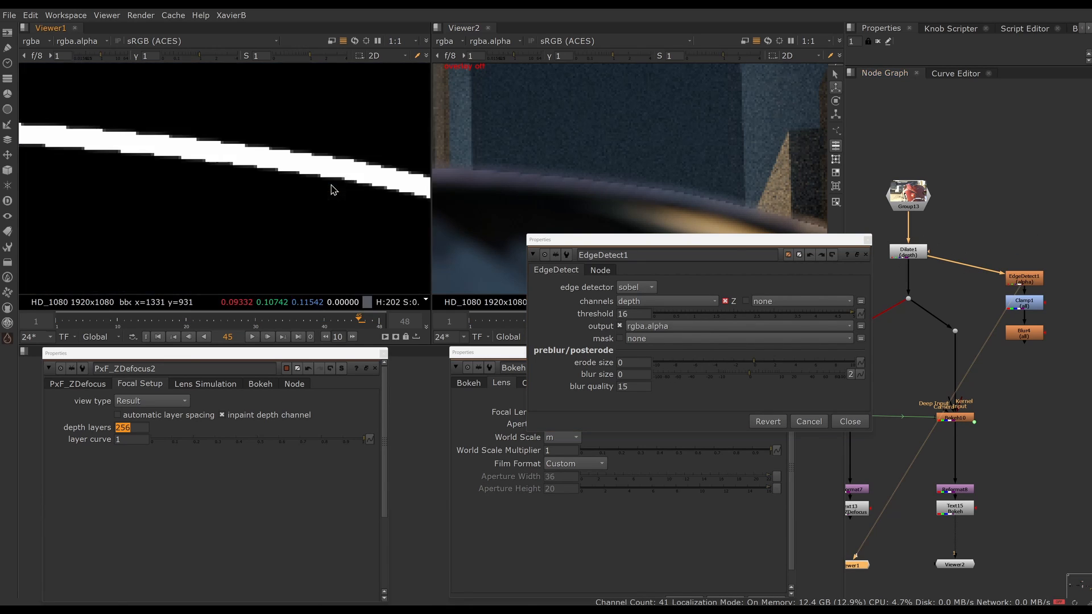
key("f")
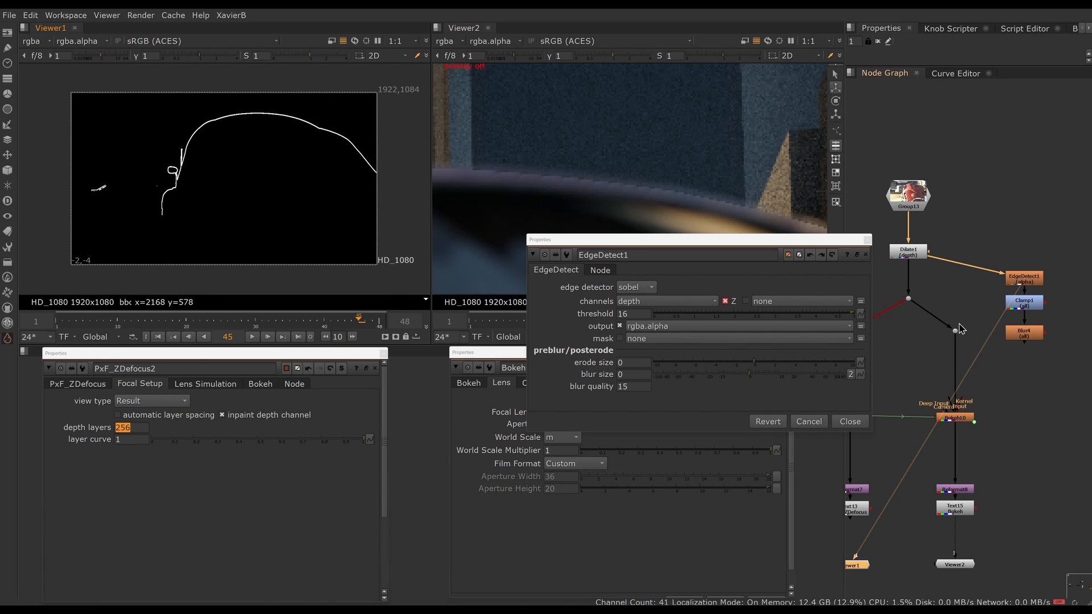
View the Clamp1 and Blur4 results in Viewer1 and examine the blurred roof edge mask up close
left_click(1035, 301)
key("1")
left_click(1026, 334)
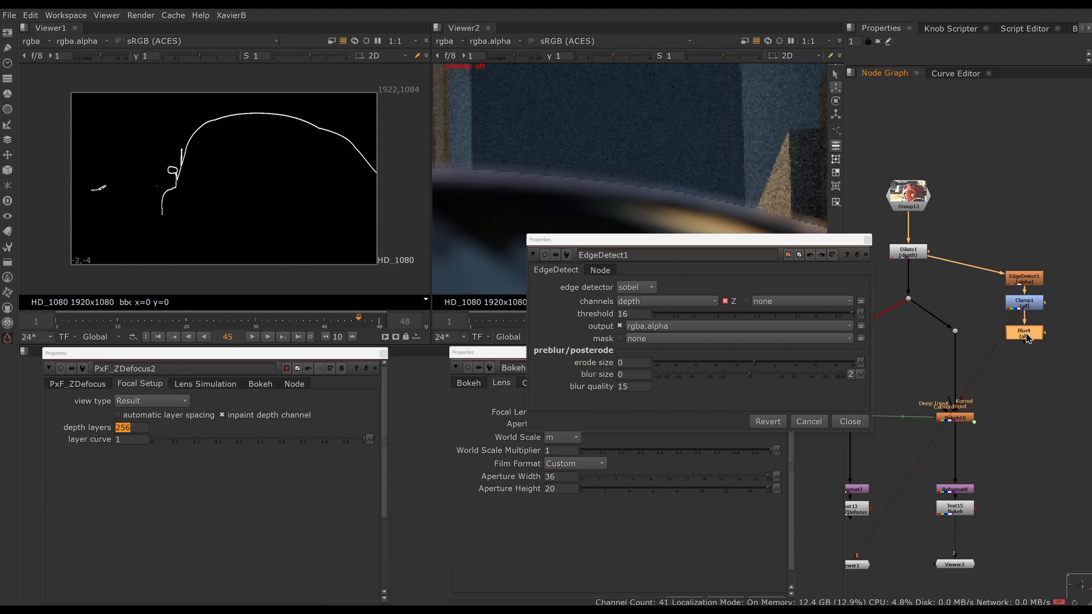
key("1")
scroll(298, 122, "up", 5)
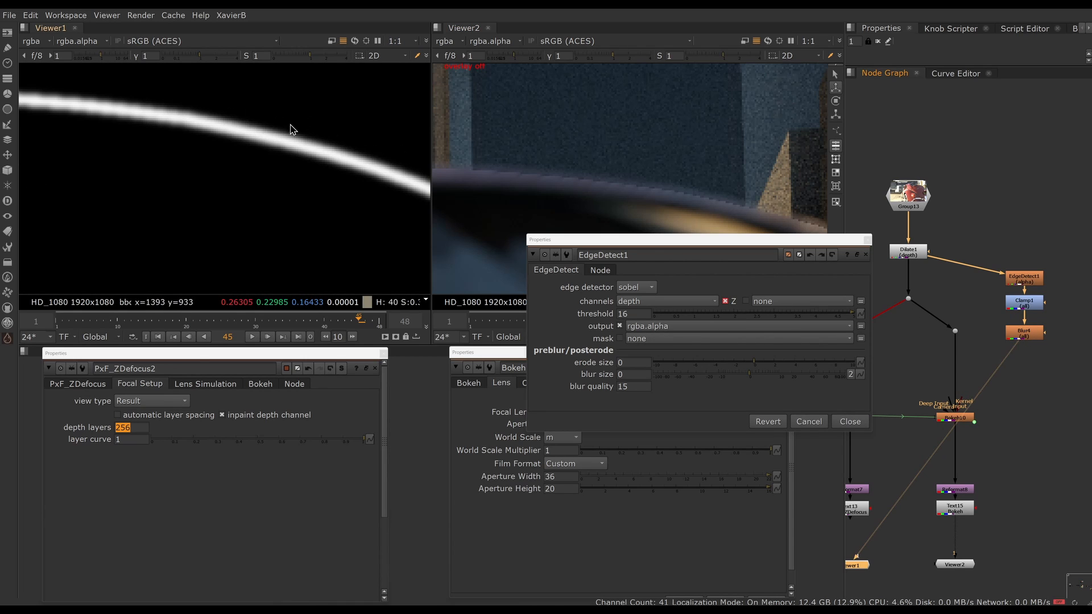
Close EdgeDetect1's settings and insert a Blur node directly below Bokeh10, masked by Blur4's rgba.alpha
left_click(867, 240)
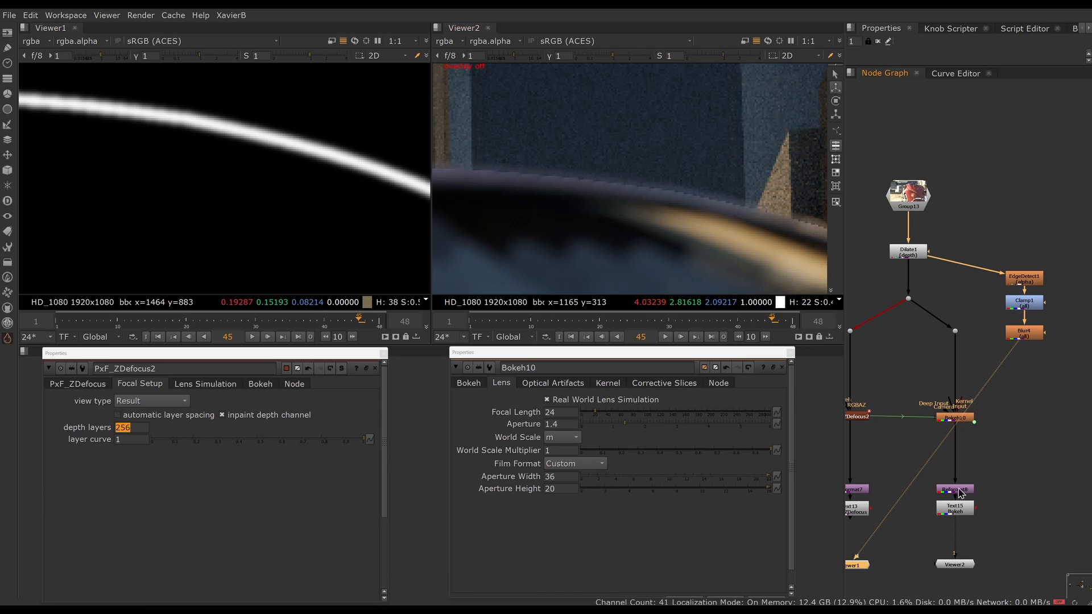
middle_click_drag(874, 479, 910, 467)
key("b")
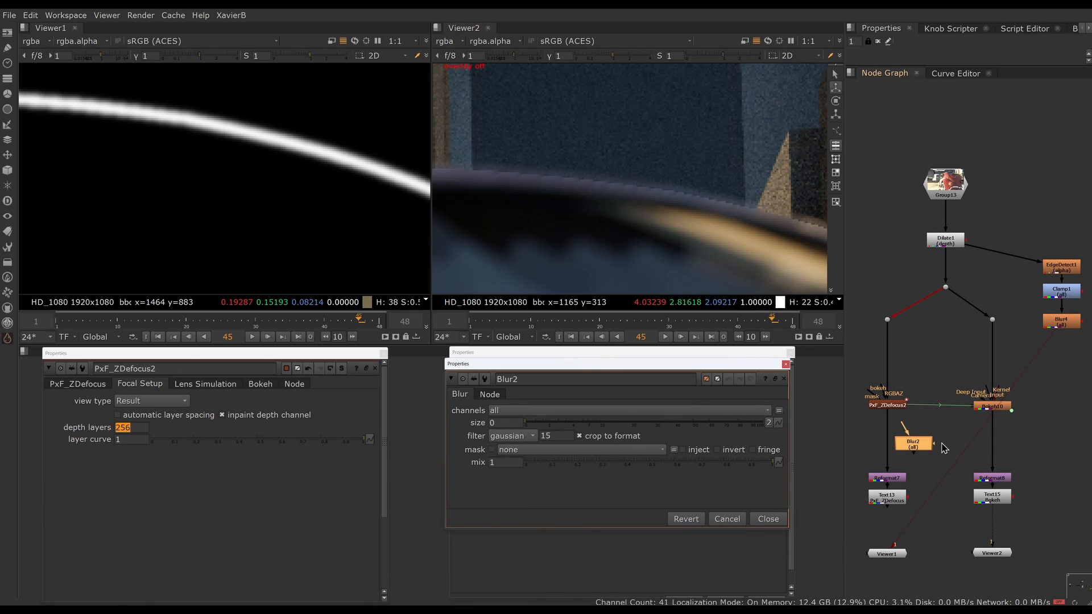
left_click(942, 447)
left_click_drag(929, 448, 1061, 322)
left_click(1048, 447)
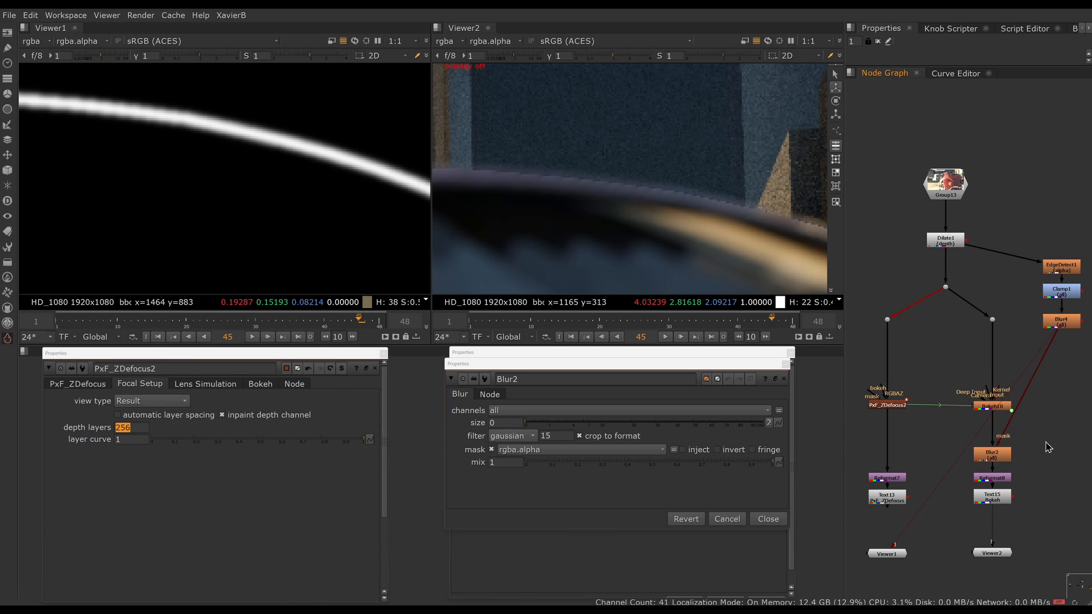
Move Blur2 closer to Bokeh10 and raise its blur size to soften the masked roof edge
left_click_drag(1013, 458, 1010, 443)
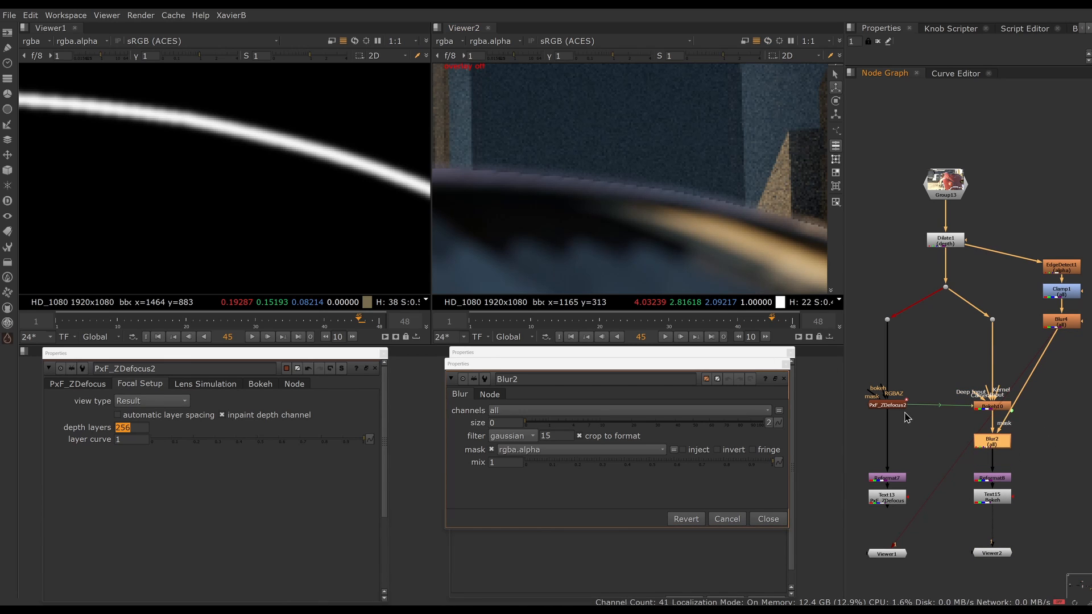
left_click_drag(527, 424, 565, 425)
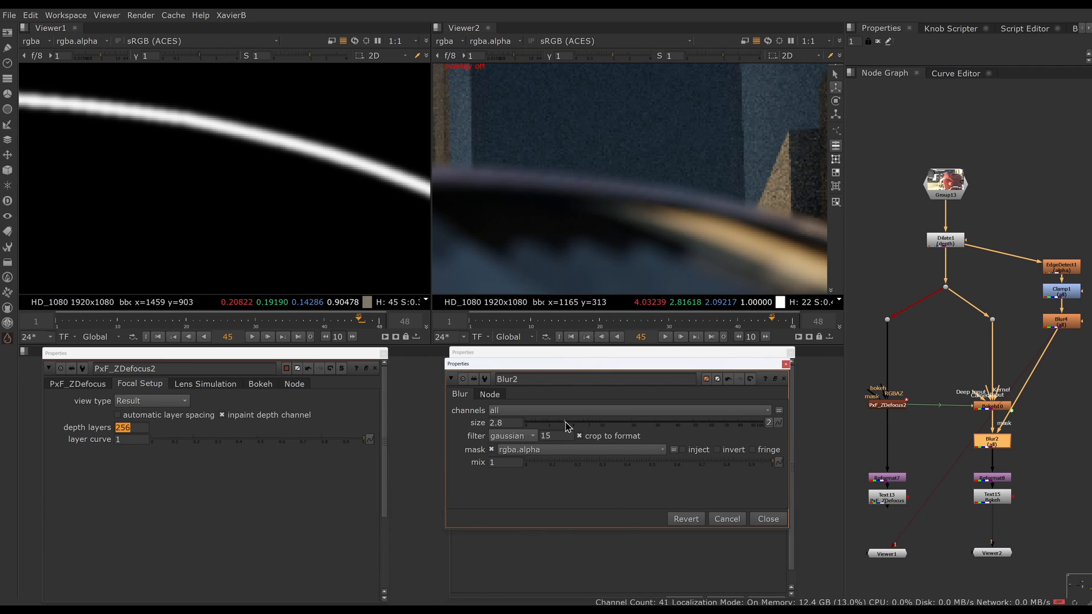
left_click_drag(573, 427, 587, 427)
Copy Blur2 below PxF_ZDefocus2, connect its mask to Blur4, and show the Text13 result in Viewer1
left_click(1003, 448)
left_click(871, 435)
key("ctrl+v")
left_click_drag(878, 438, 1075, 329)
left_click(918, 446)
left_click(889, 503)
key("1")
left_click(784, 379)
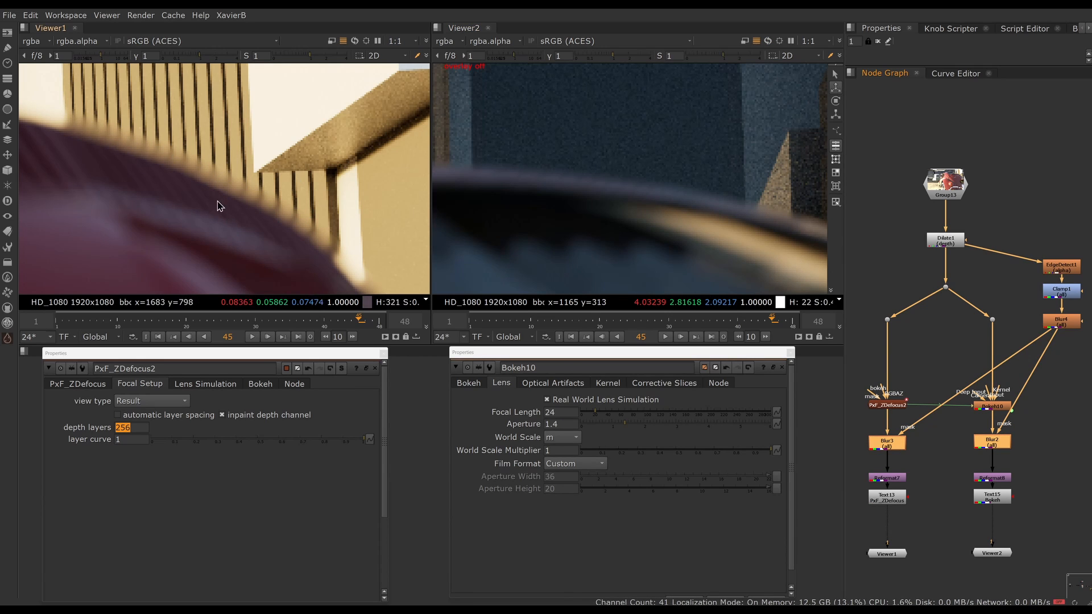
Fit the full image in both viewers and compare the blurred results at frames 45, 1 and 48
key("f")
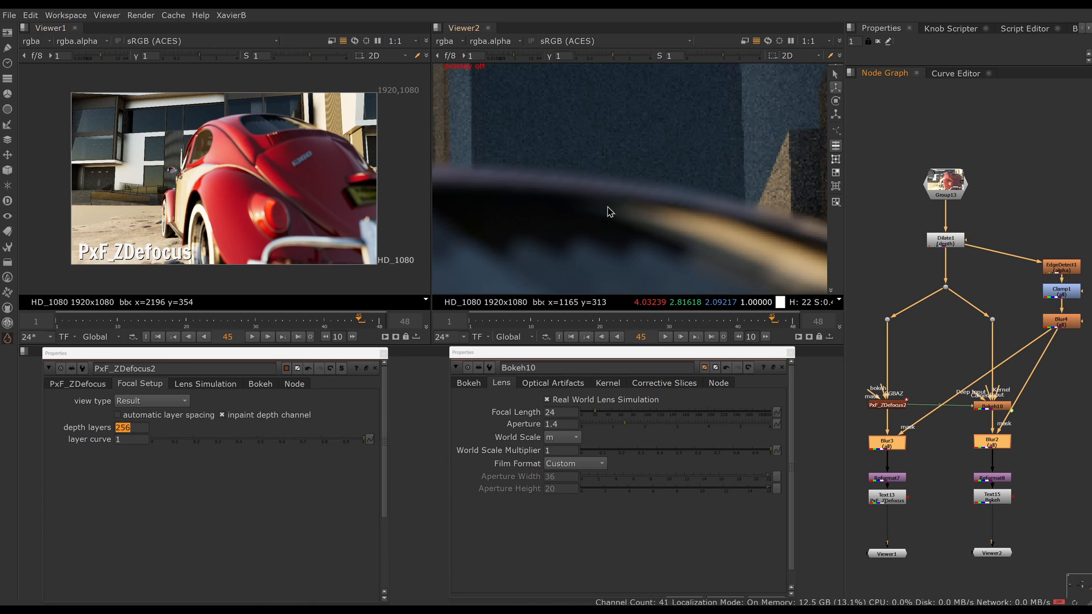
key("f")
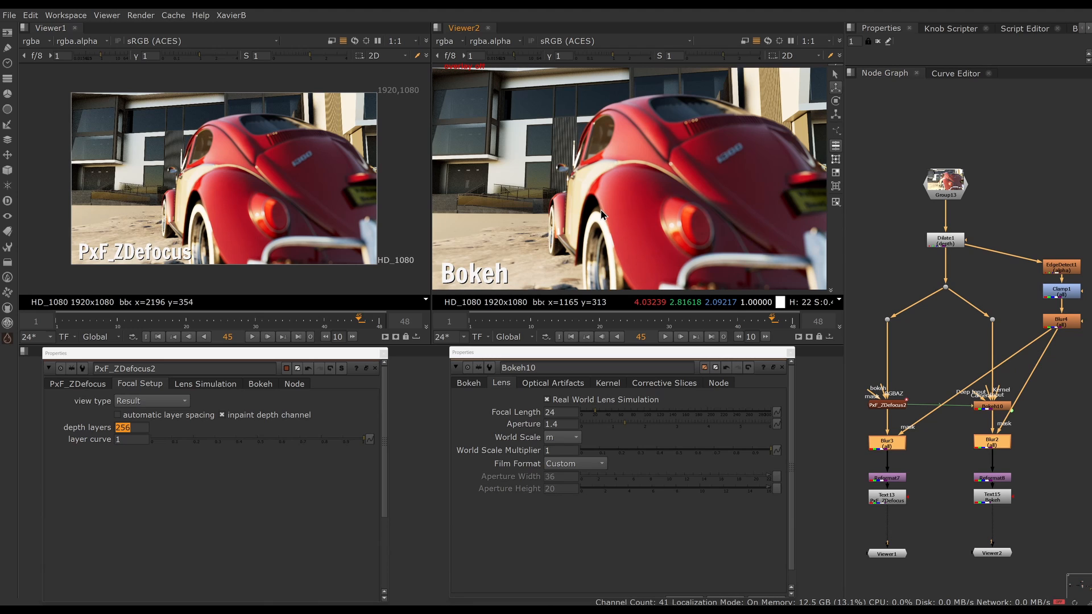
key("f")
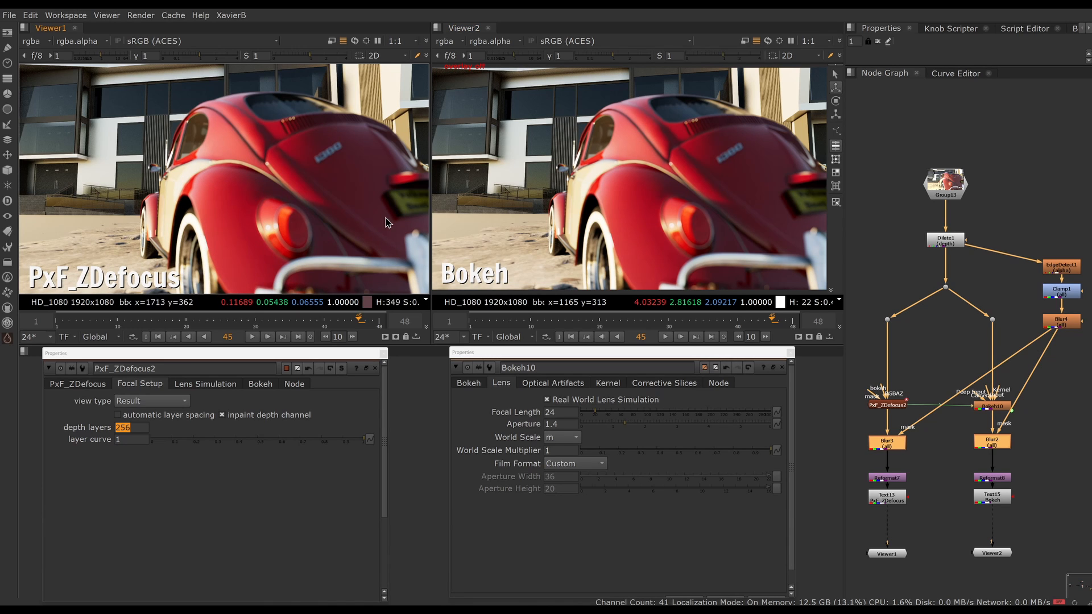
key("alt+Tab")
left_click(571, 337)
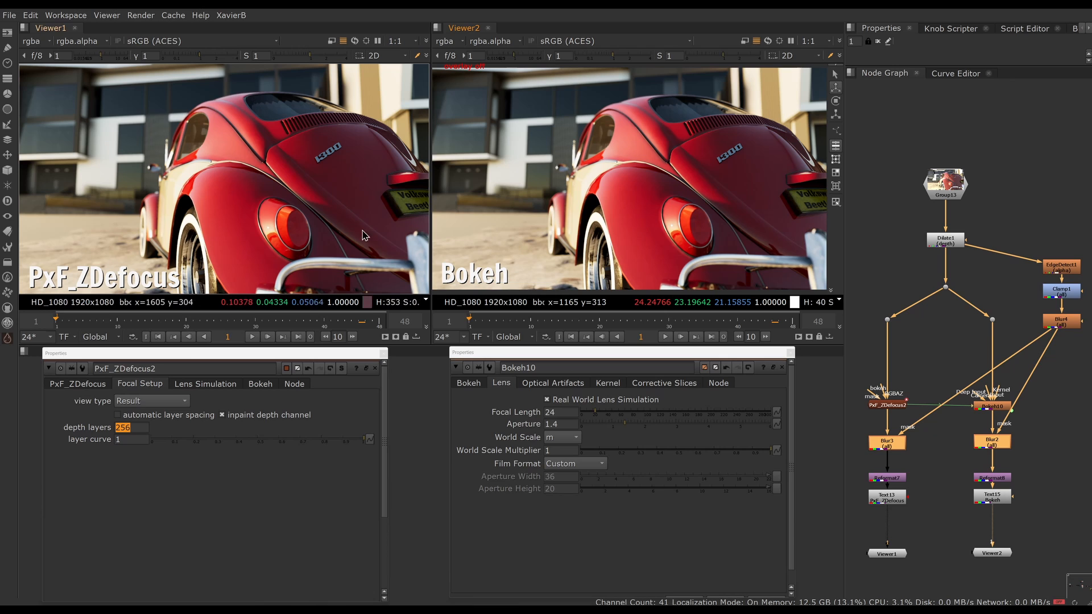
left_click(380, 323)
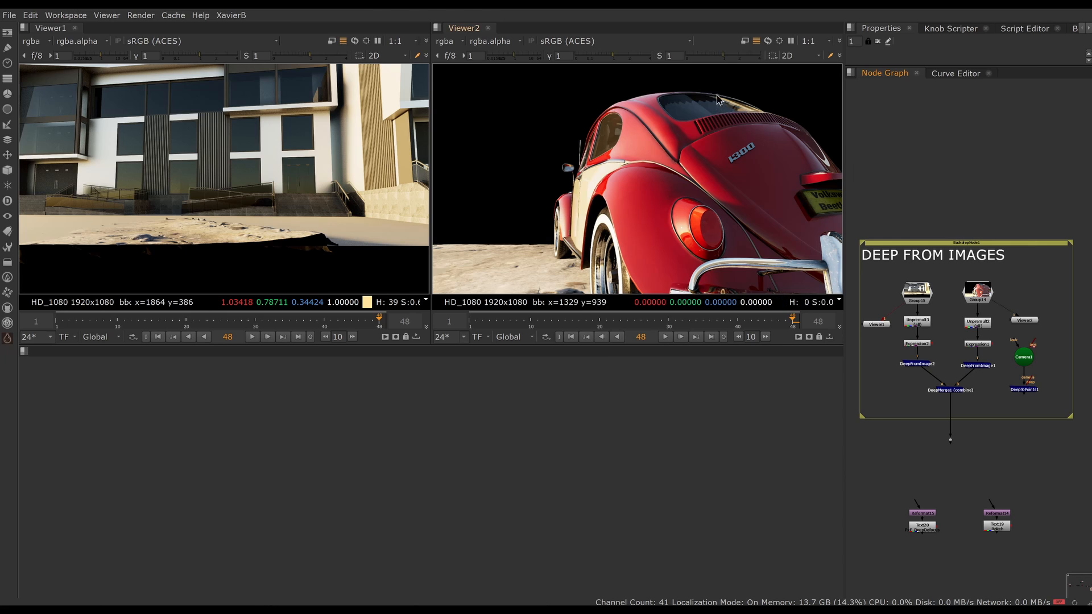
left_click_drag(716, 88, 787, 138)
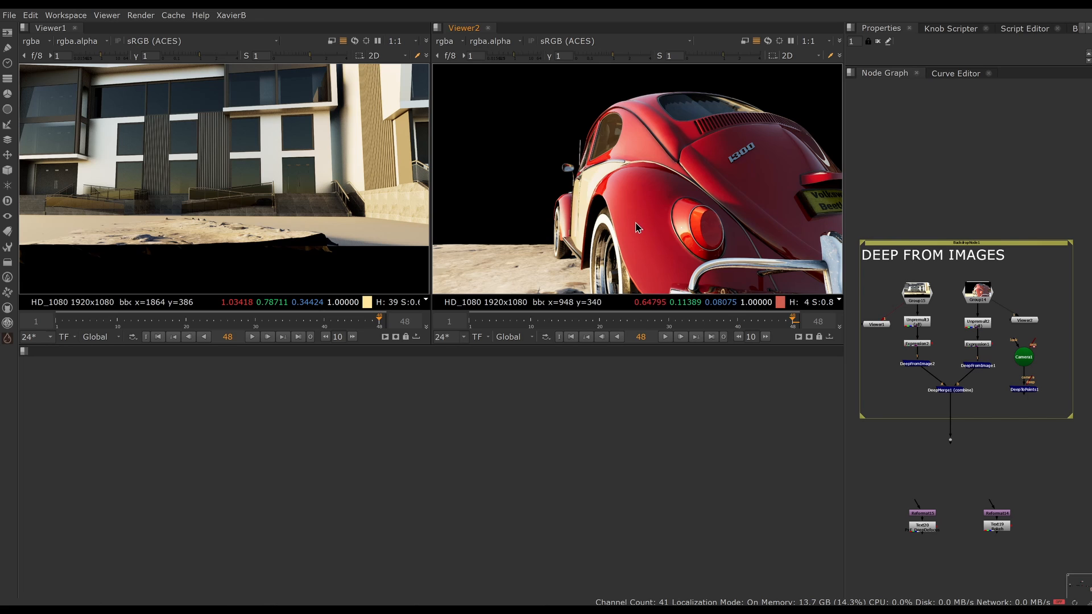
left_click_drag(241, 104, 376, 183)
left_click_drag(717, 91, 775, 135)
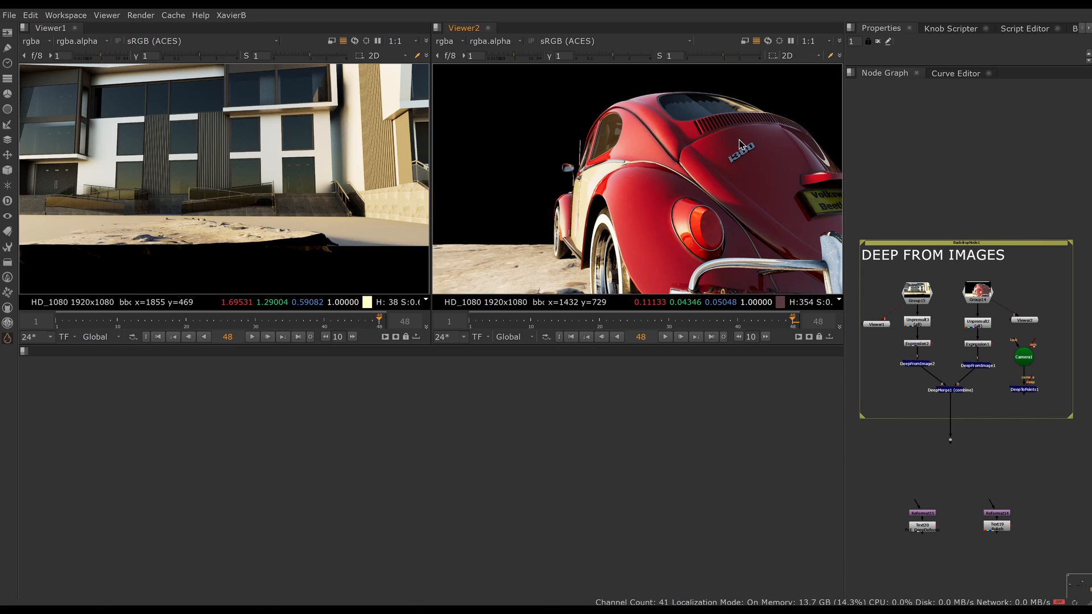
left_click_drag(289, 106, 358, 173)
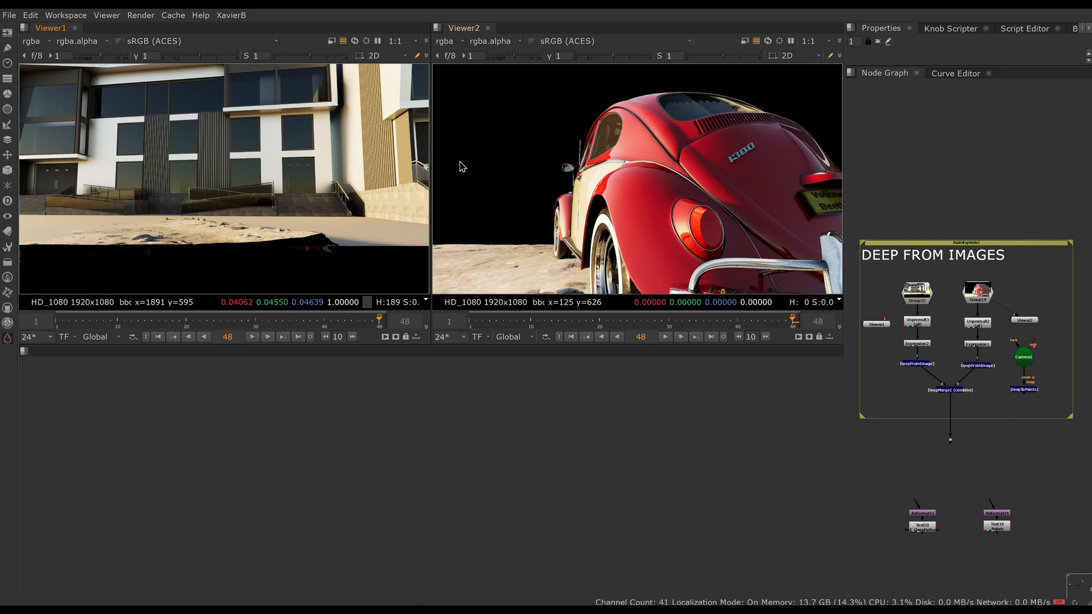
Show the depth layer in both viewers, lowering the gain to 0.16 in Viewer2 and 0.03 in Viewer1
left_click(446, 42)
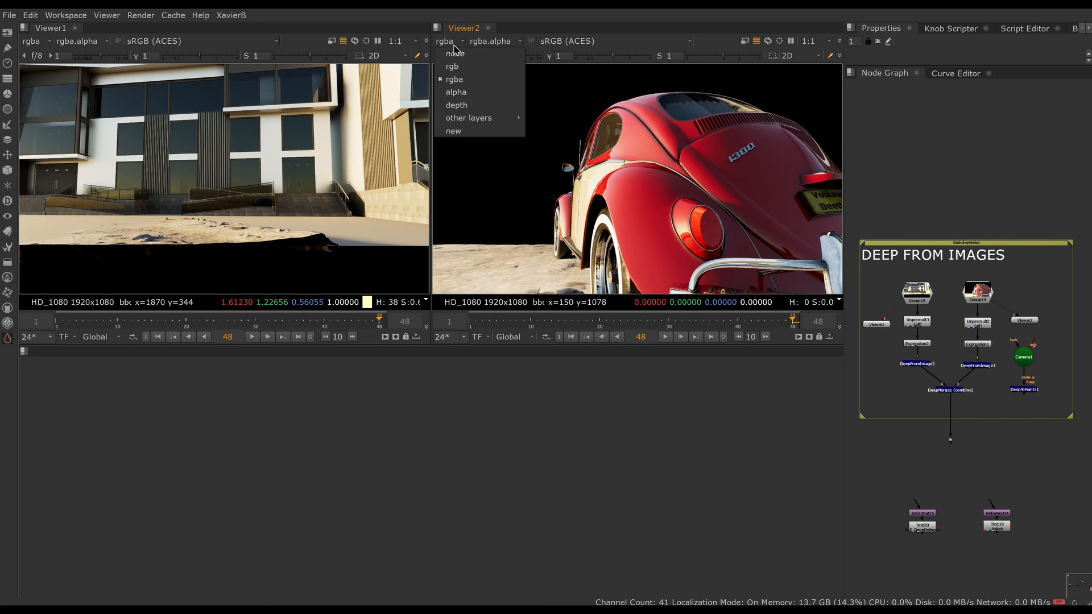
left_click(456, 105)
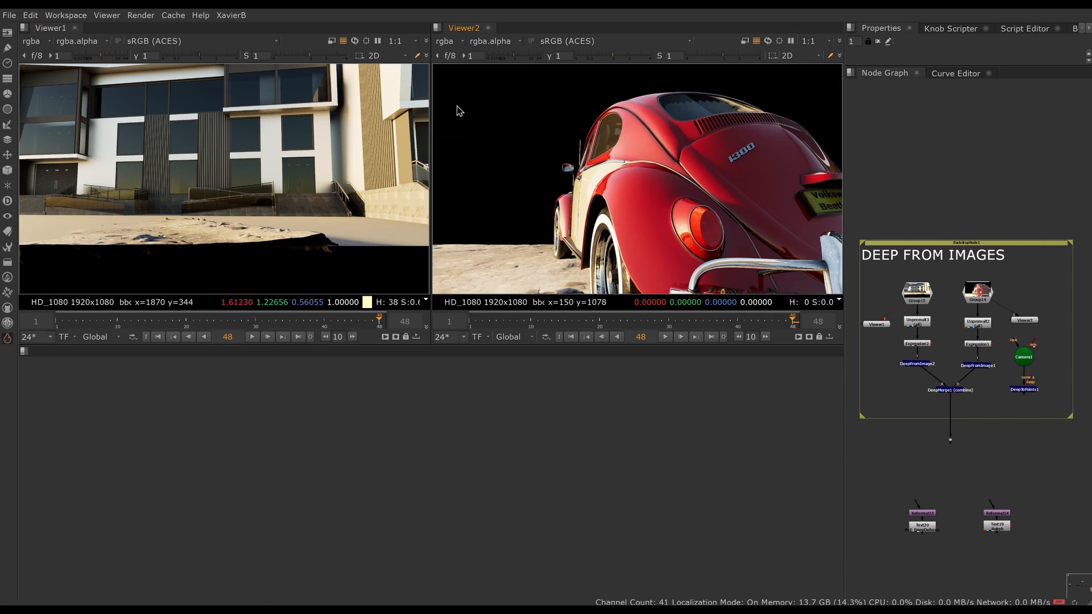
left_click_drag(514, 54, 502, 58)
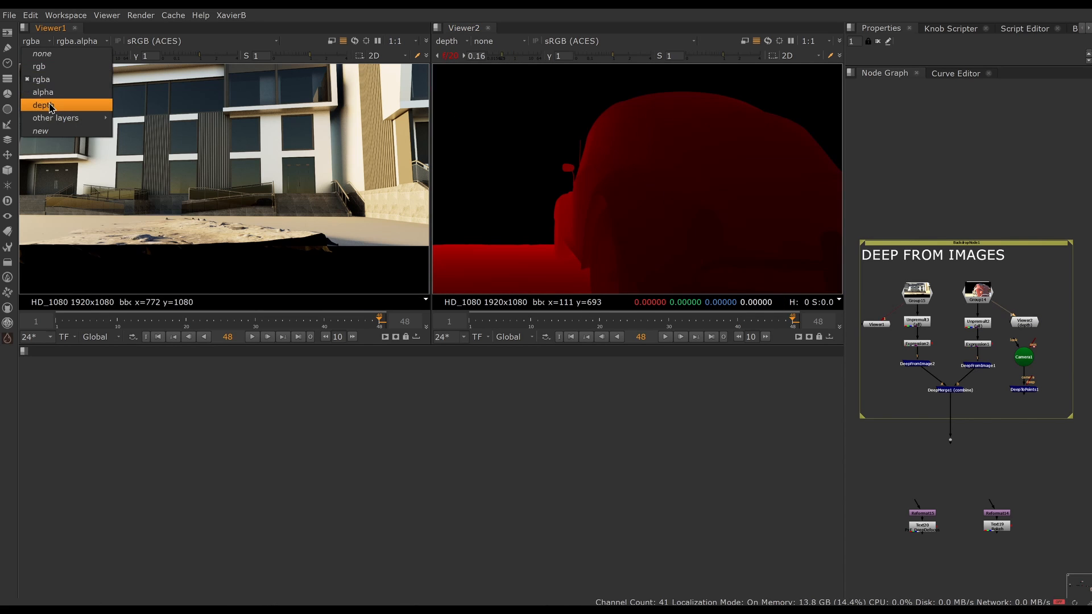
left_click(43, 105)
left_click_drag(89, 60, 80, 59)
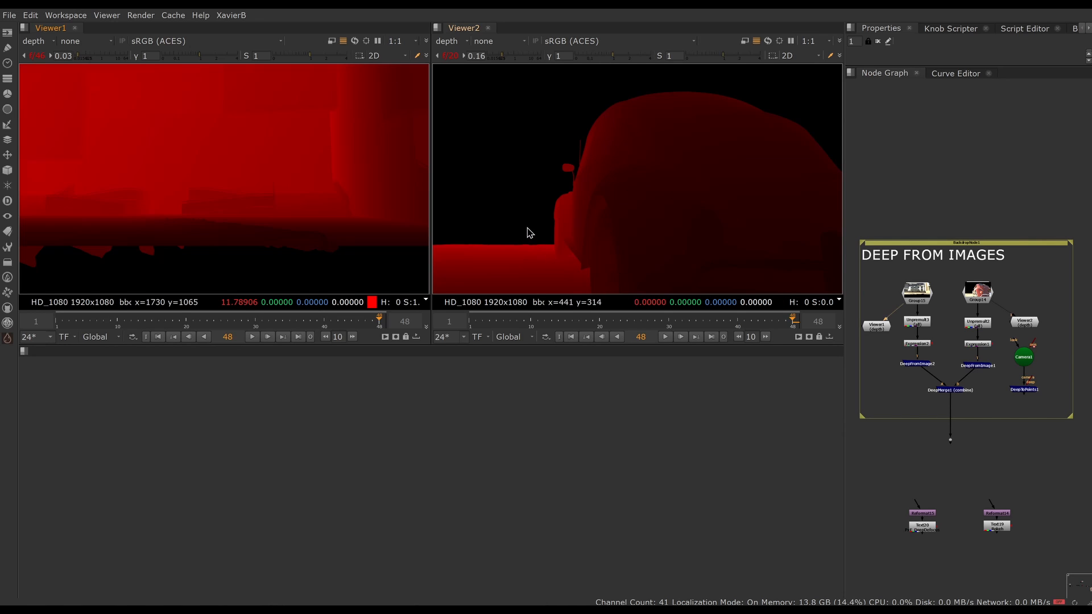
Reset the gain and restore the rgba display in both viewers
left_click(454, 58)
left_click(453, 42)
left_click(471, 82)
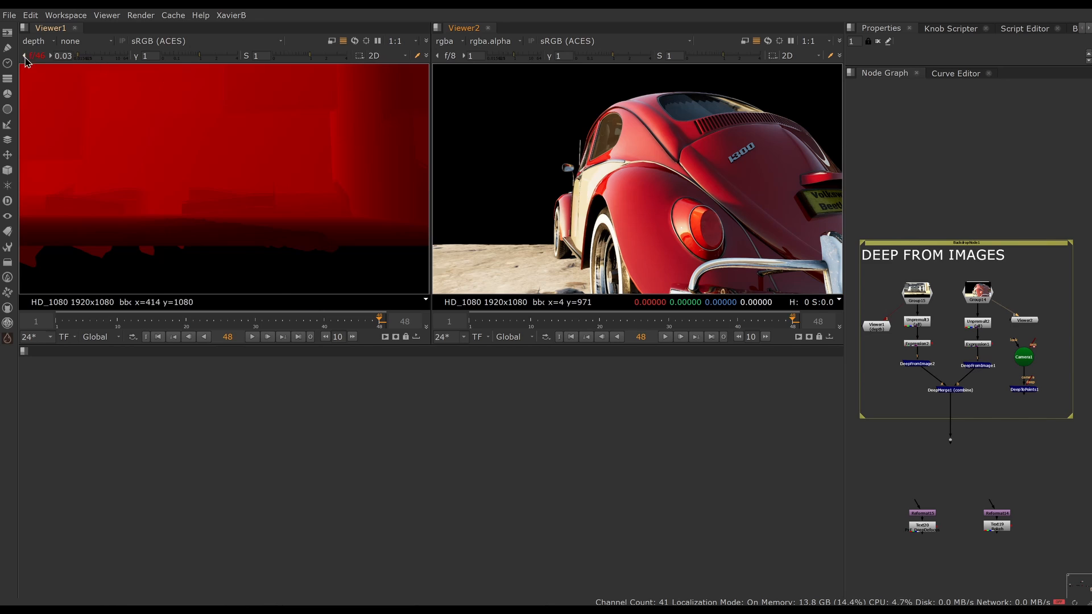
left_click(25, 60)
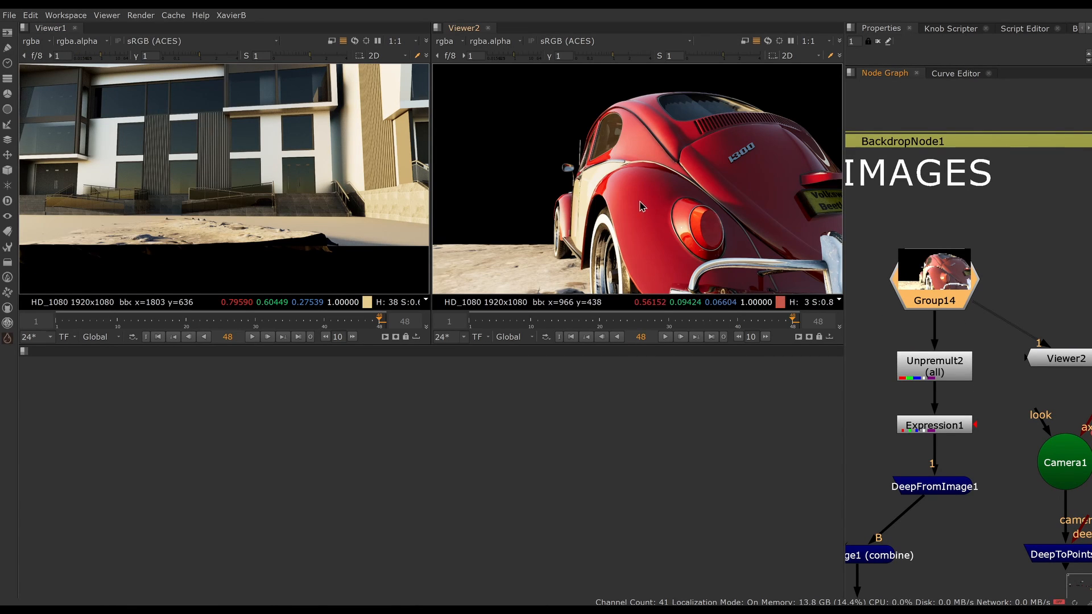
Check the car render's alpha in Viewer2, and inspect the divide channel options of Unpremult2
key("a")
key("a")
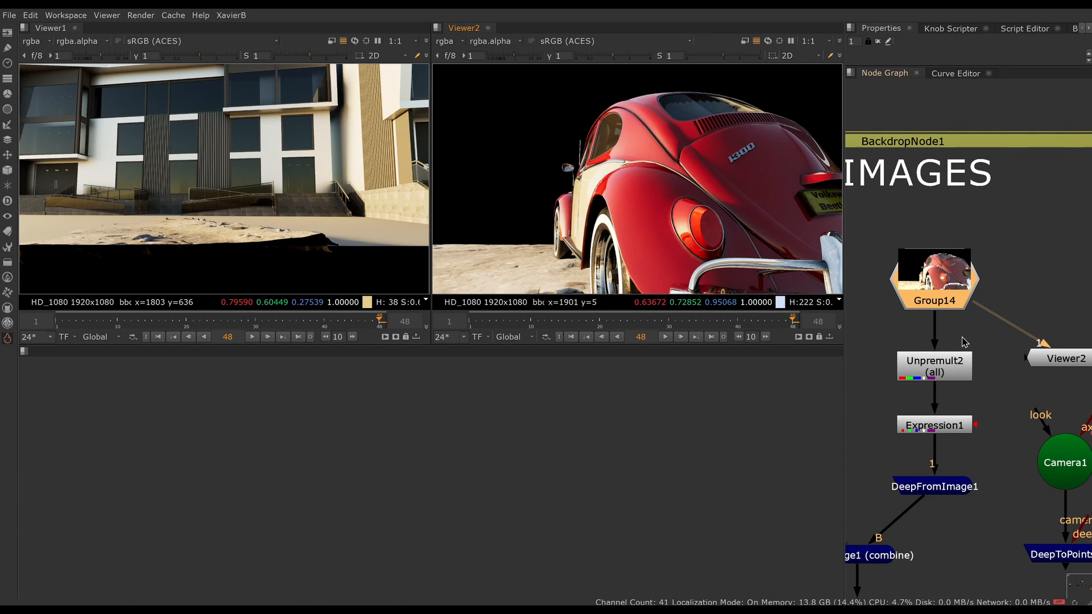
double_click(949, 371)
left_click_drag(737, 346, 632, 348)
left_click(540, 387)
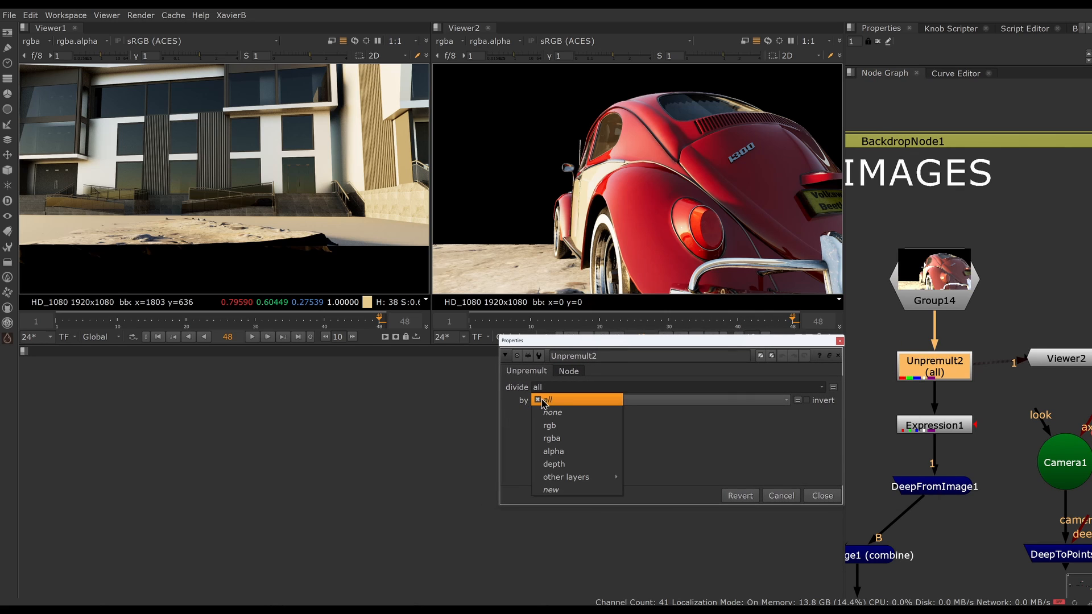
left_click(523, 389)
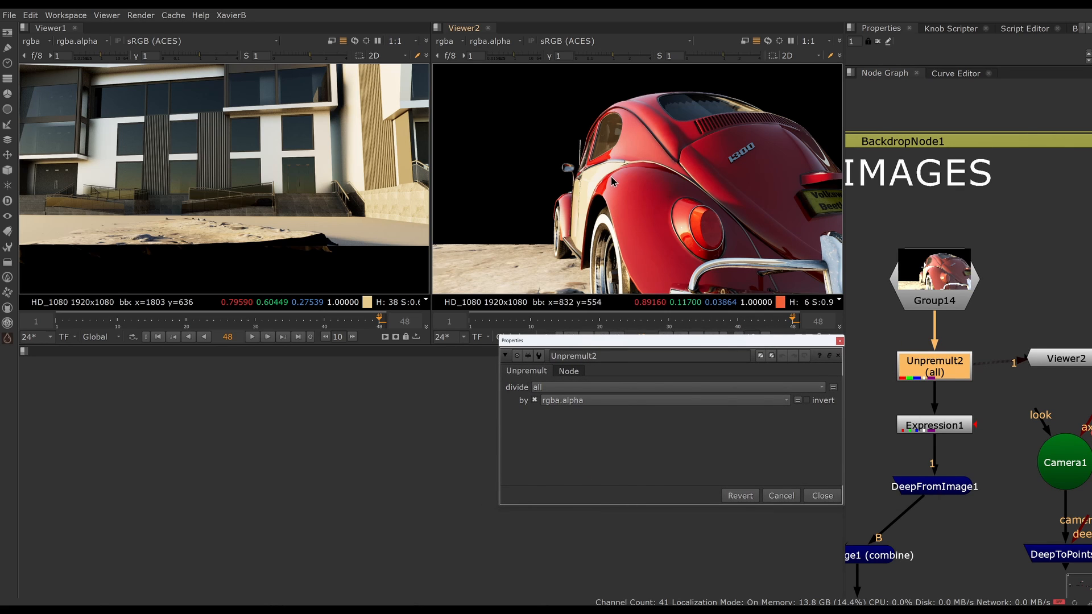
left_click(822, 496)
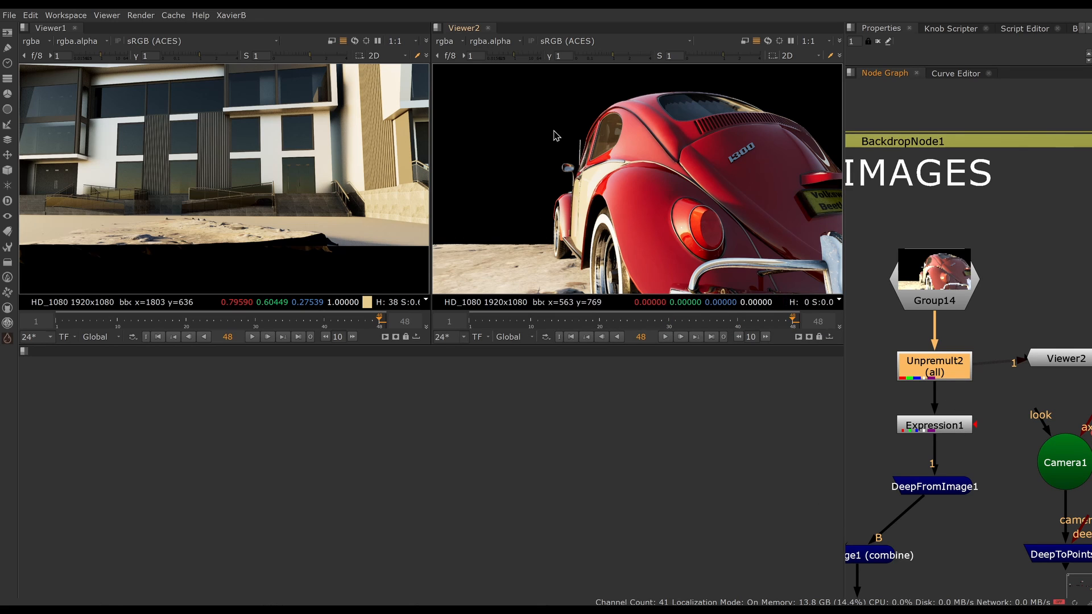
Display the depth layer in Viewer2 at gain 0.2 and compare the outputs of Unpremult2 and Expression1
left_click(451, 41)
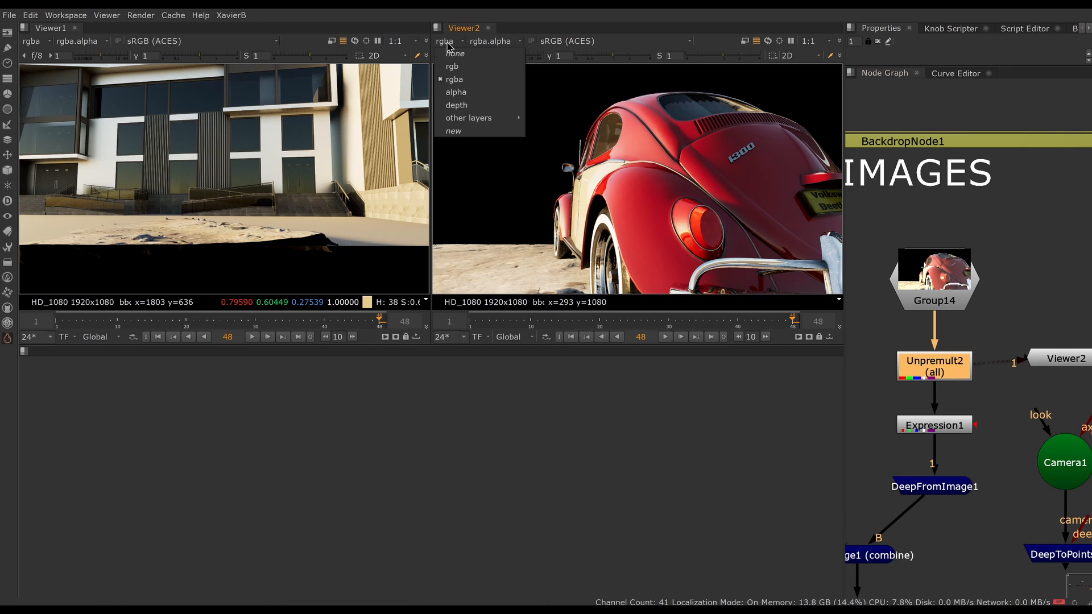
left_click(466, 105)
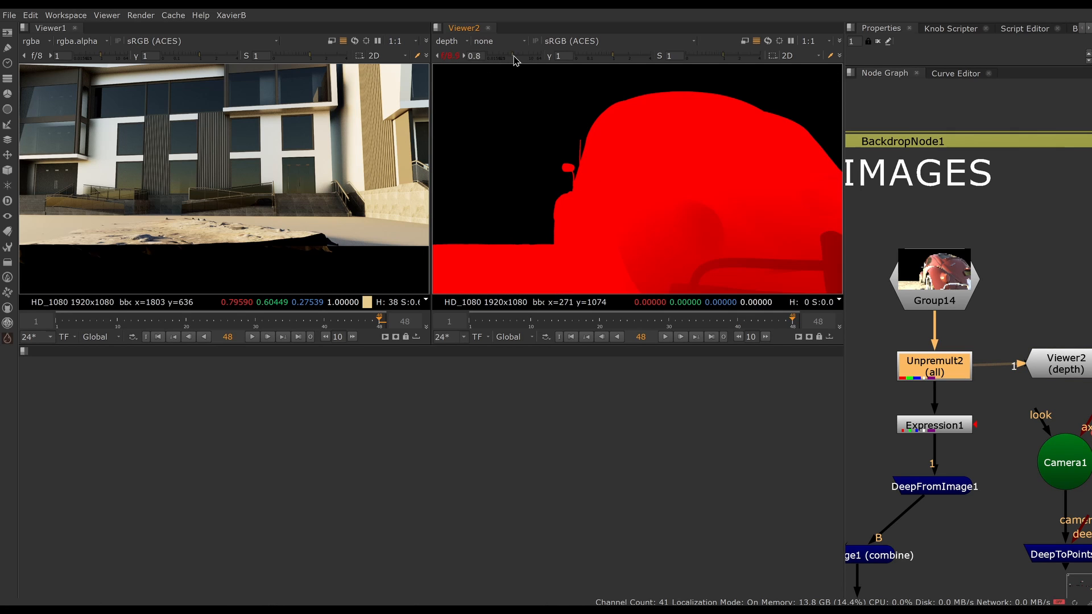
left_click_drag(517, 60, 506, 58)
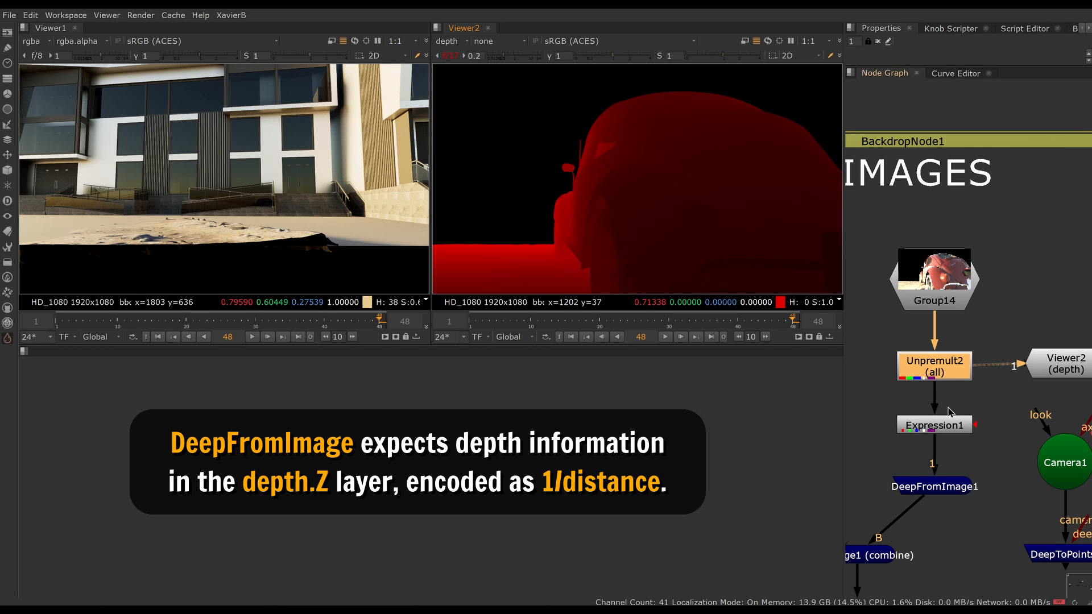
left_click_drag(986, 367, 963, 425)
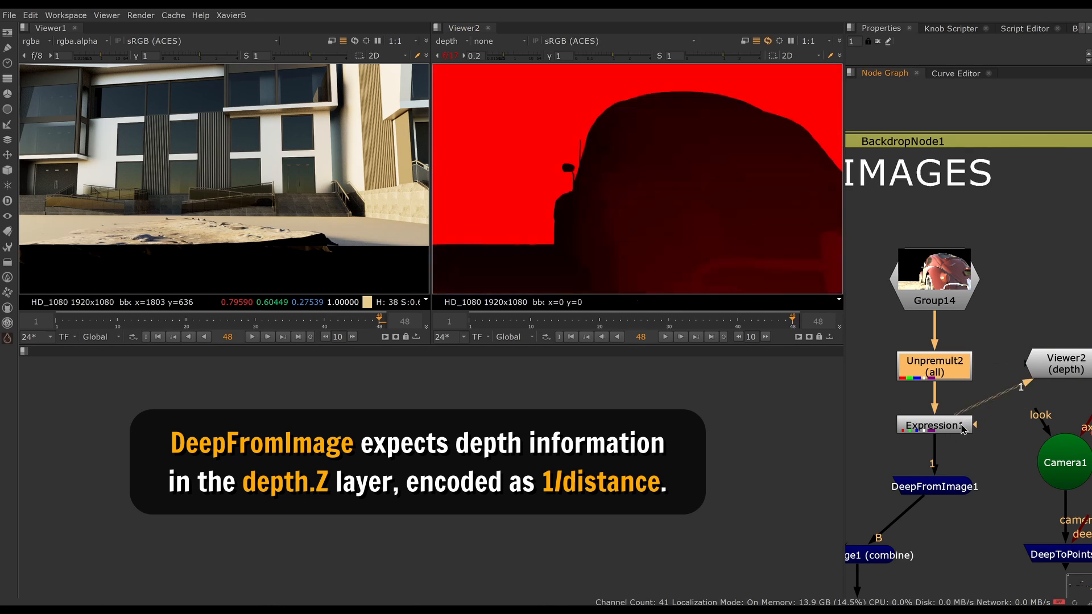
Open Expression1's settings and examine the 1 / depth.Z formula applied to the depth channel
double_click(962, 425)
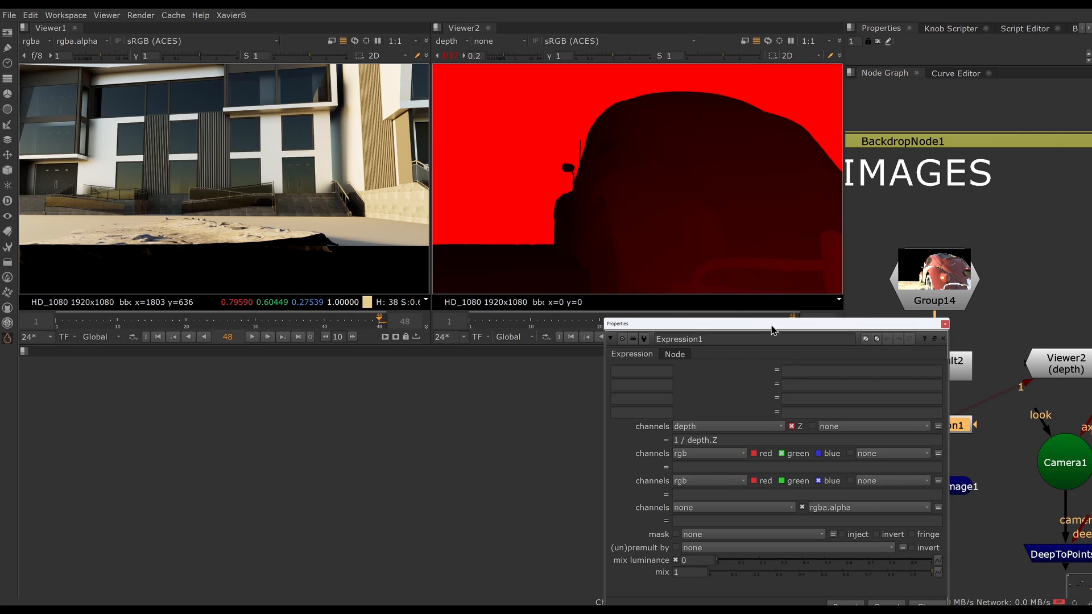
left_click_drag(772, 330, 627, 331)
left_click(535, 429)
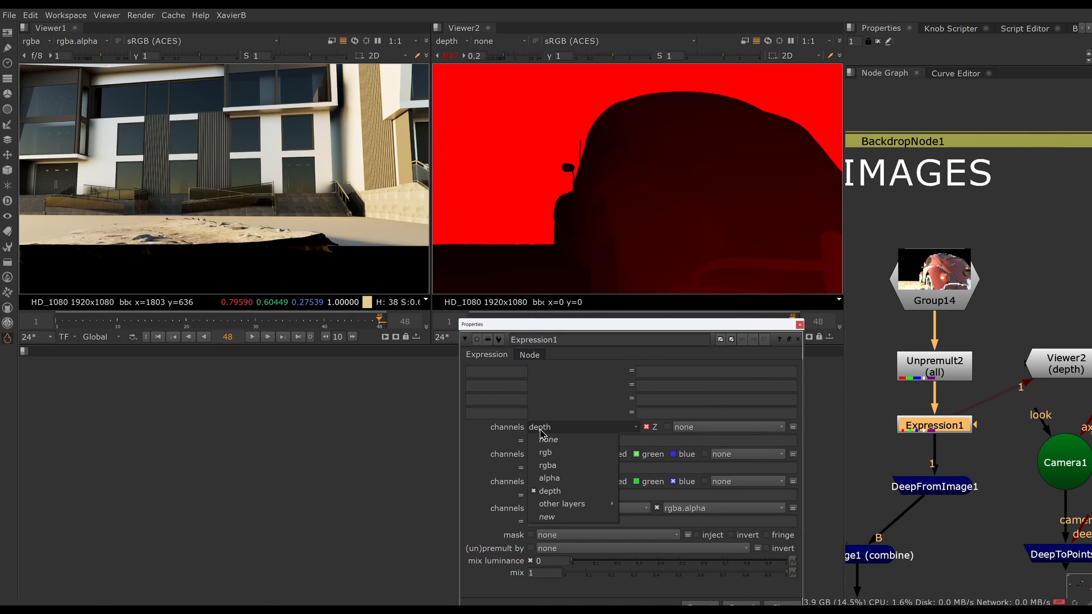
left_click(555, 496)
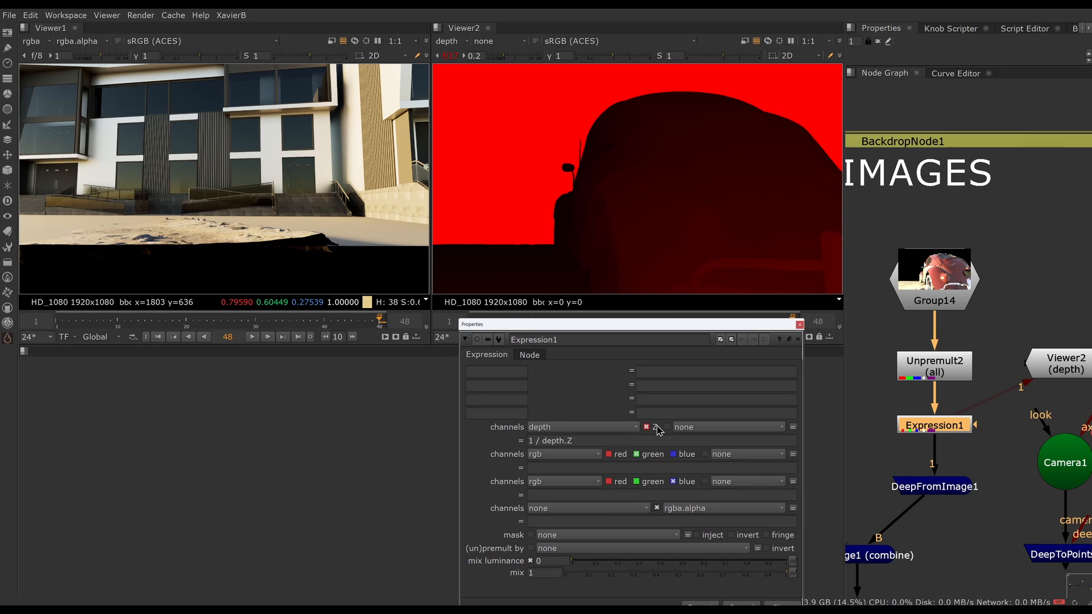
double_click(533, 441)
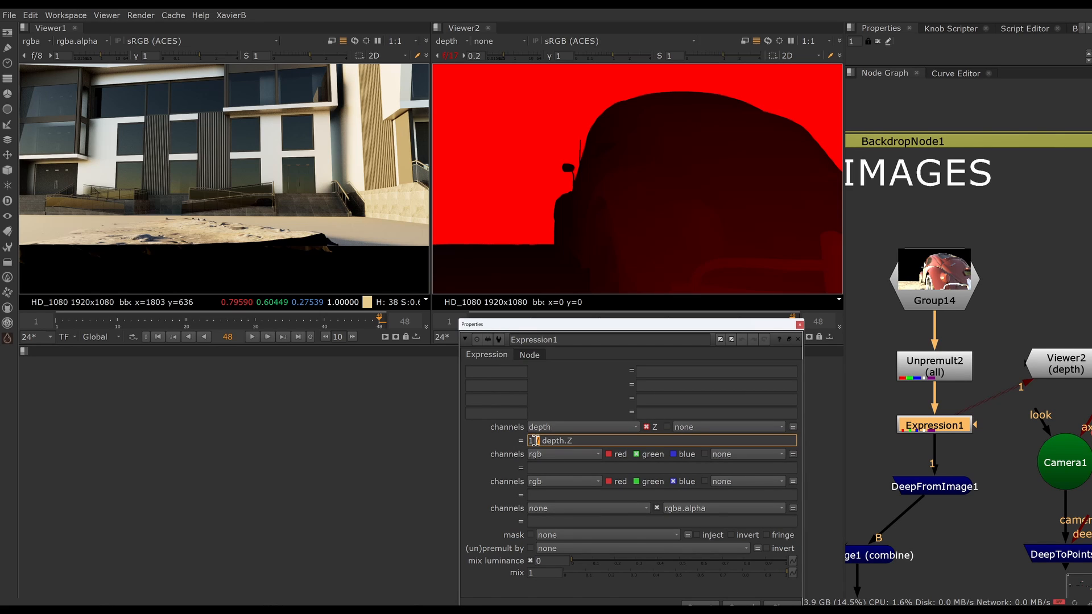
double_click(542, 441)
double_click(571, 441)
double_click(550, 441)
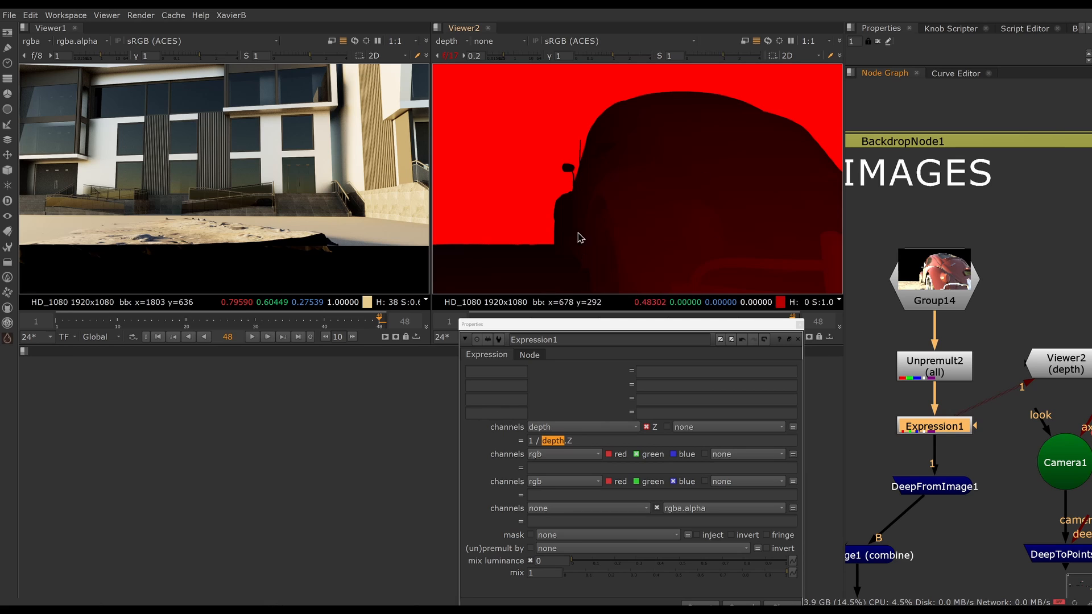
Toggle Expression1 off and on twice to compare the depth in Viewer2, and close its settings
key("d")
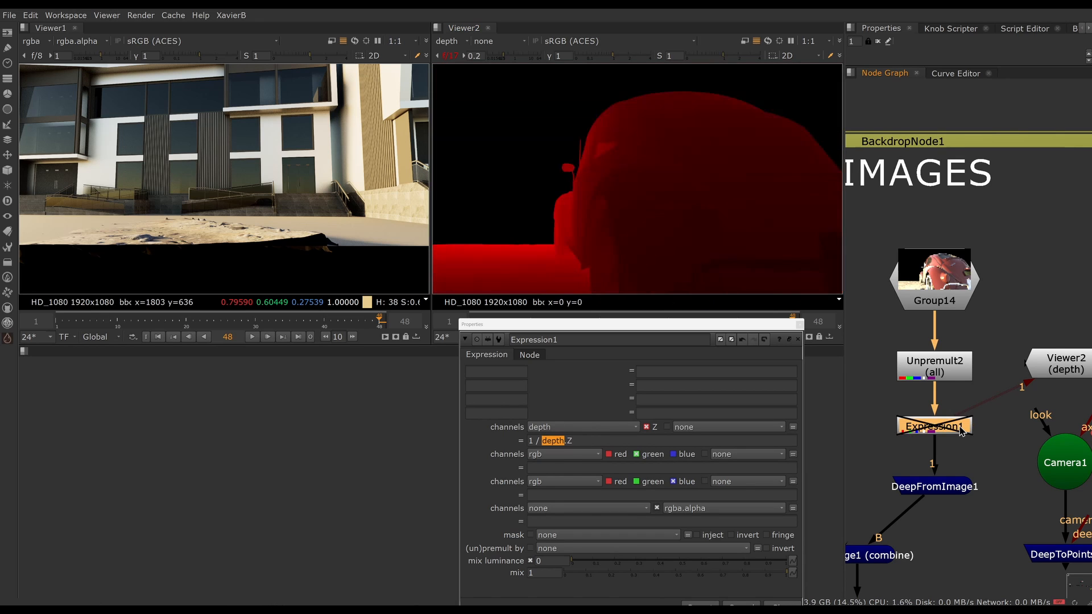
key("d")
key("d")
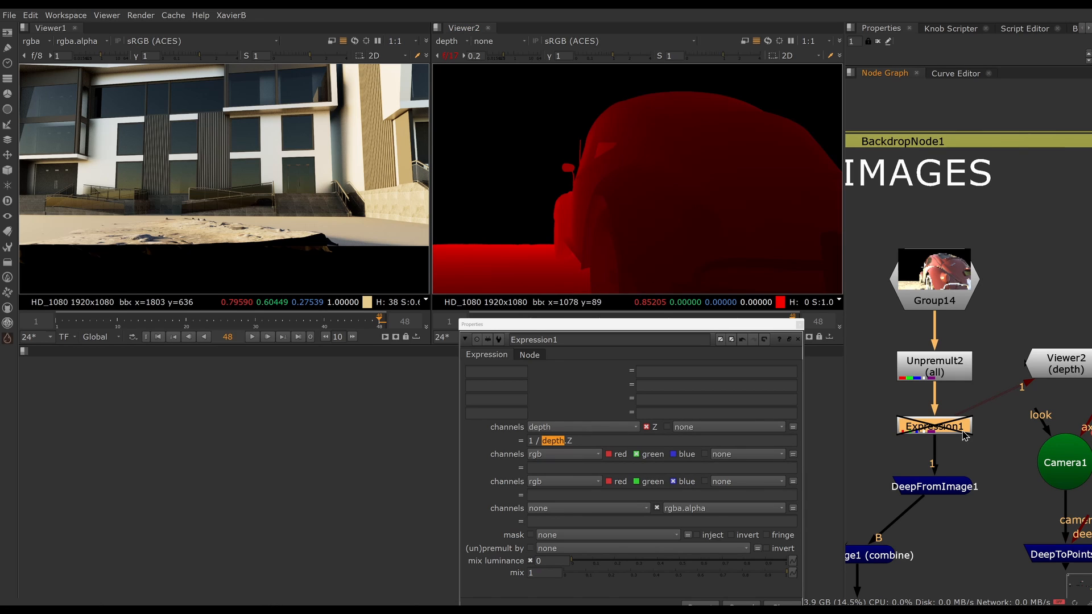
key("d")
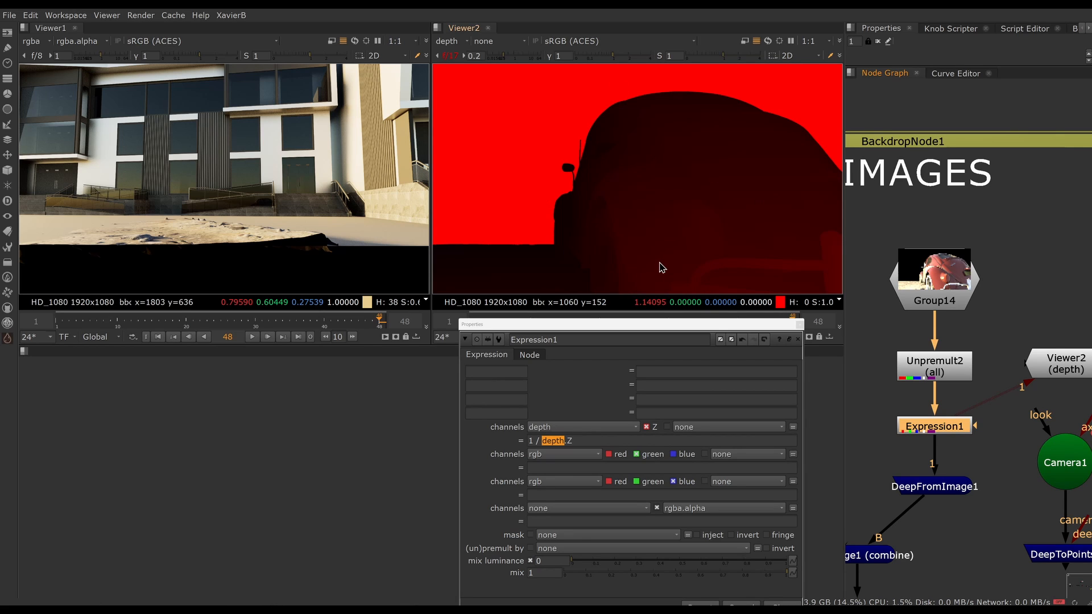
left_click(798, 340)
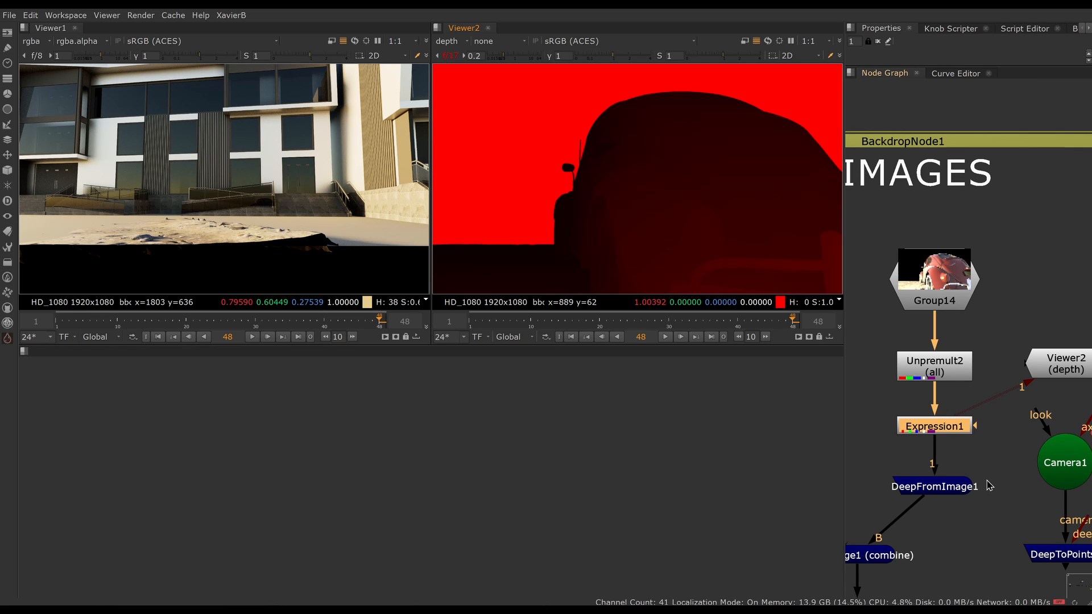
Display the rgba layer in Viewer2 and inspect the premultiplied and z options of DeepFromImage1
left_click(448, 41)
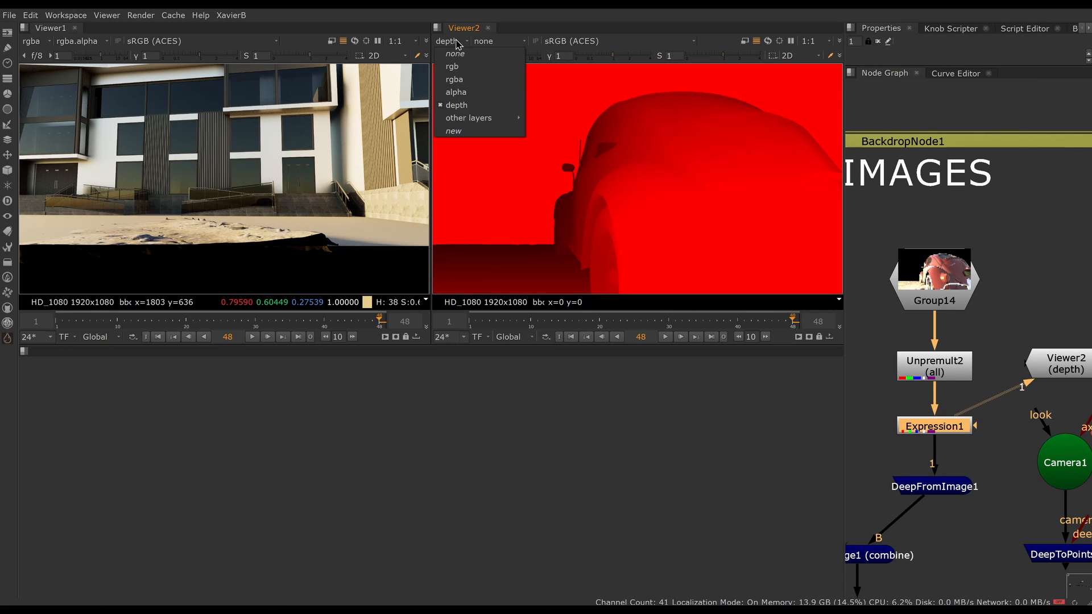
left_click(455, 75)
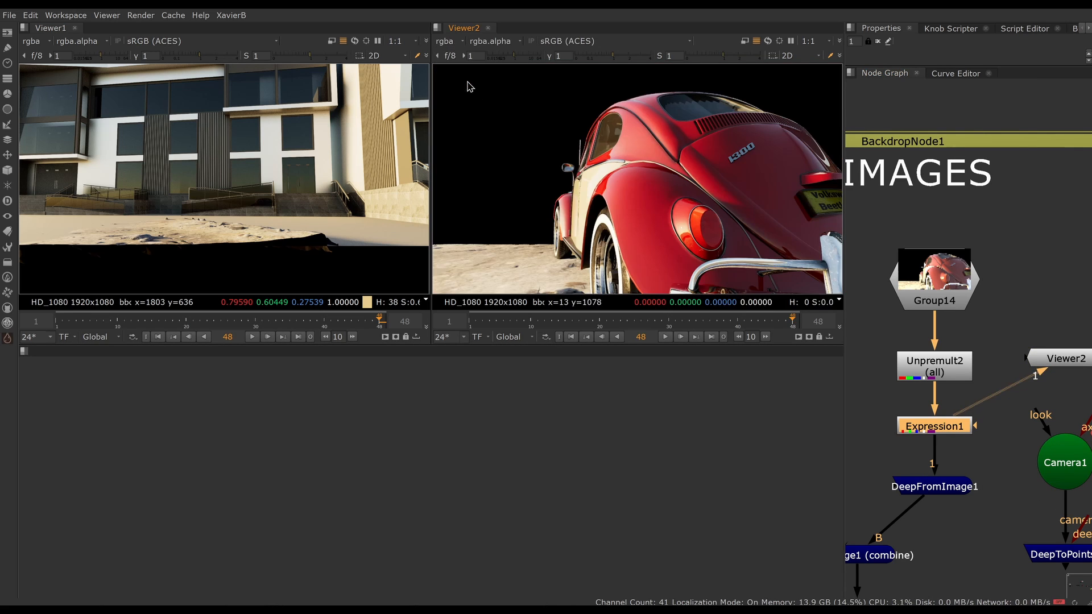
double_click(941, 490)
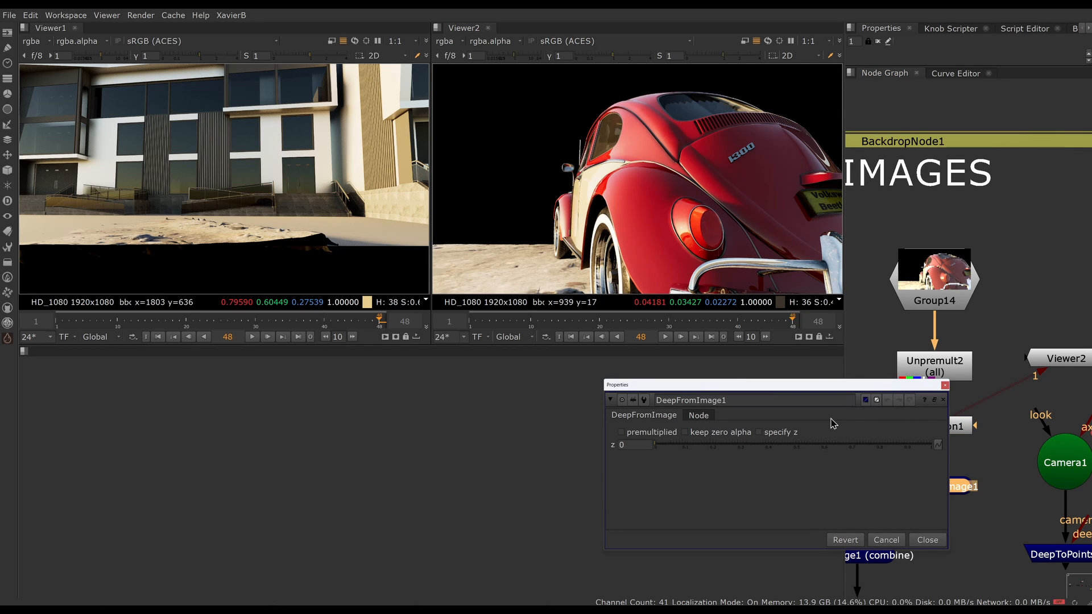
key("Escape")
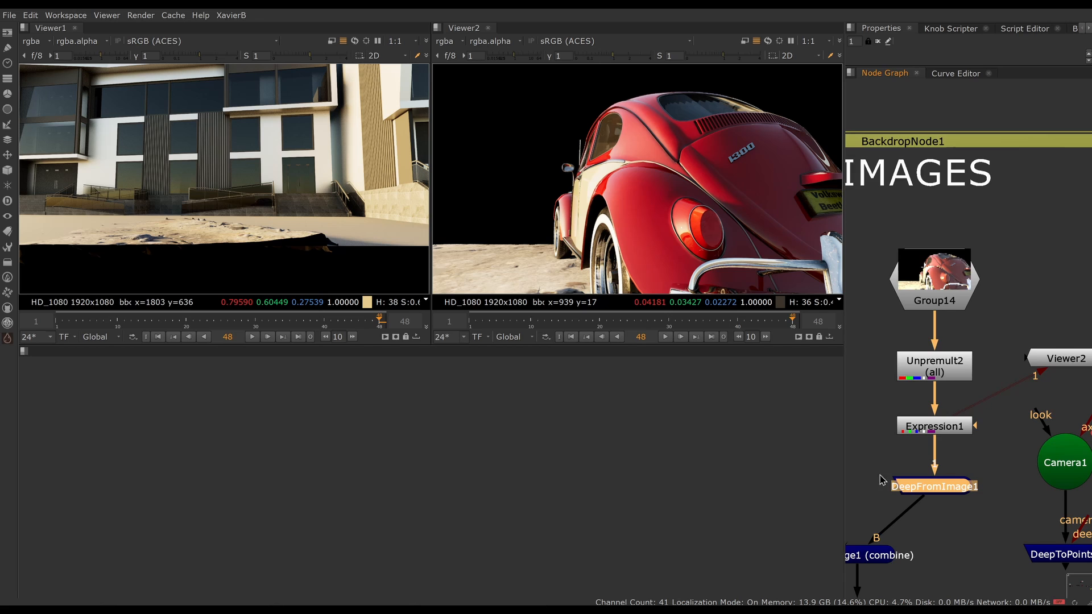
Examine the 1 / depth.Z formula in Expression2 on the building branch and close its settings
scroll(880, 473, "down", 1)
middle_click_drag(880, 473, 1001, 471)
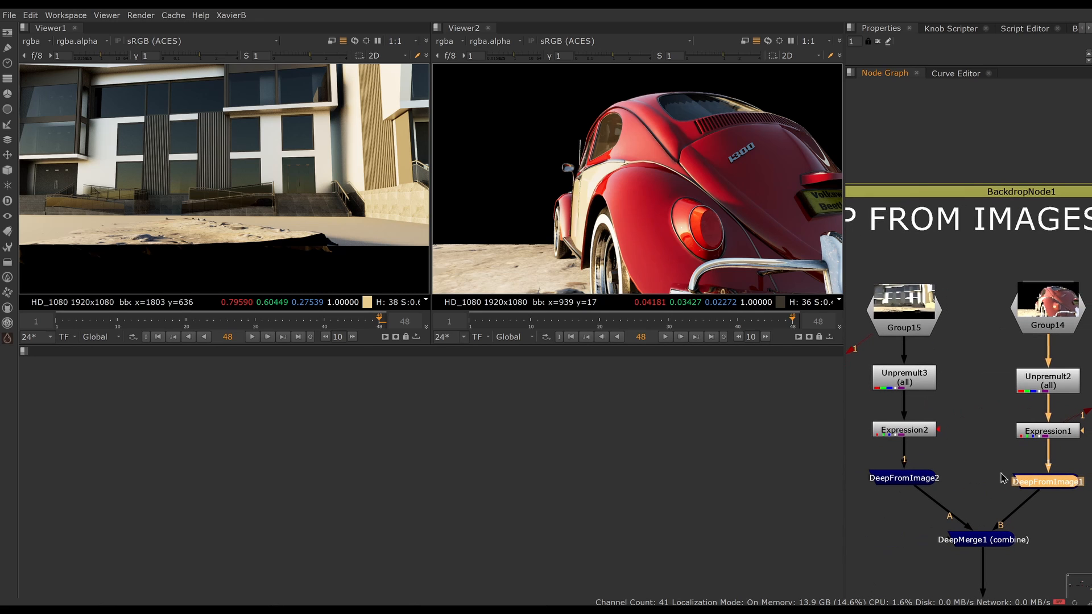
left_click(922, 380)
double_click(917, 435)
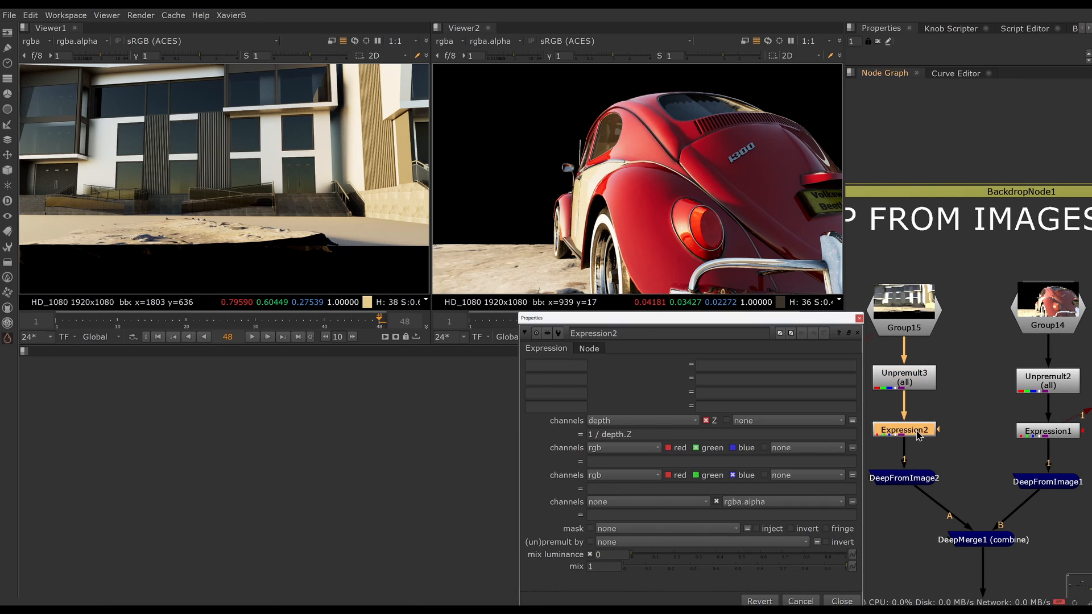
left_click(638, 434)
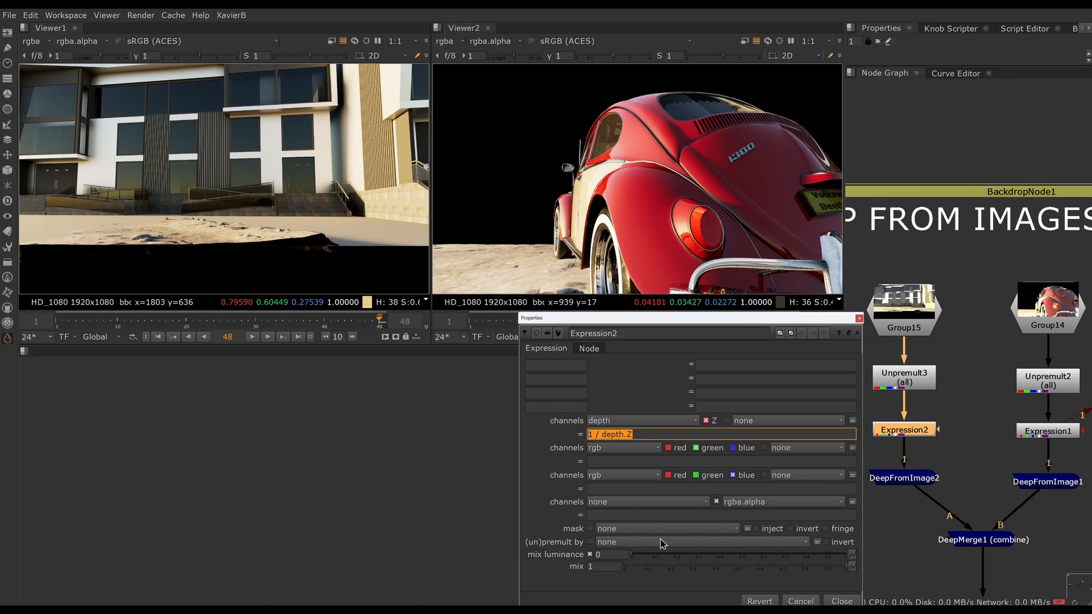
left_click(842, 601)
Inspect DeepFromImage2's settings, and compare the building and car branches from their source renders to their deep conversion nodes
double_click(904, 481)
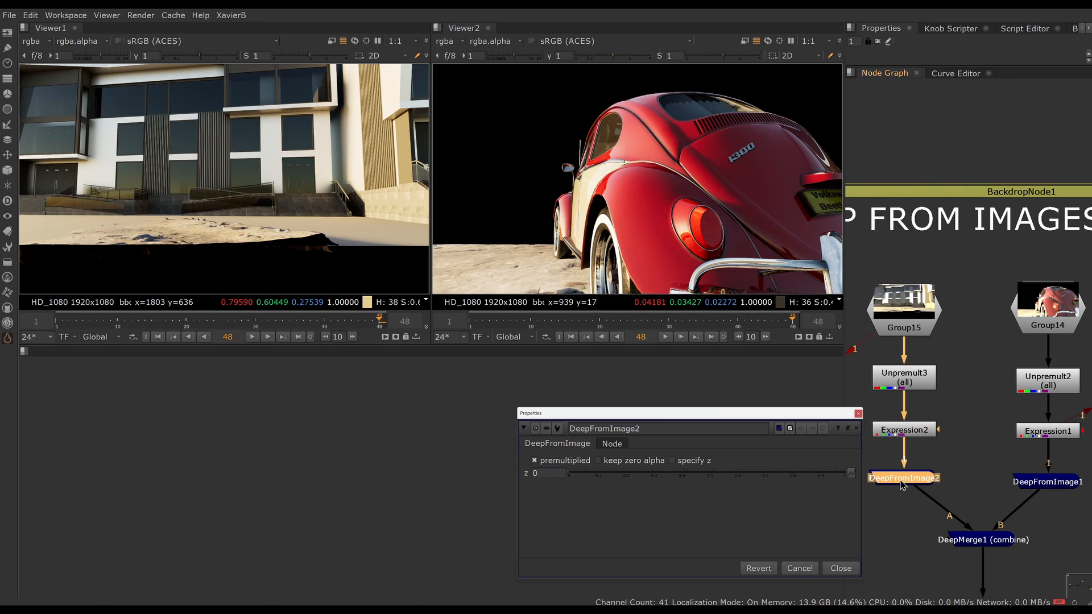
left_click(840, 569)
left_click(1029, 482)
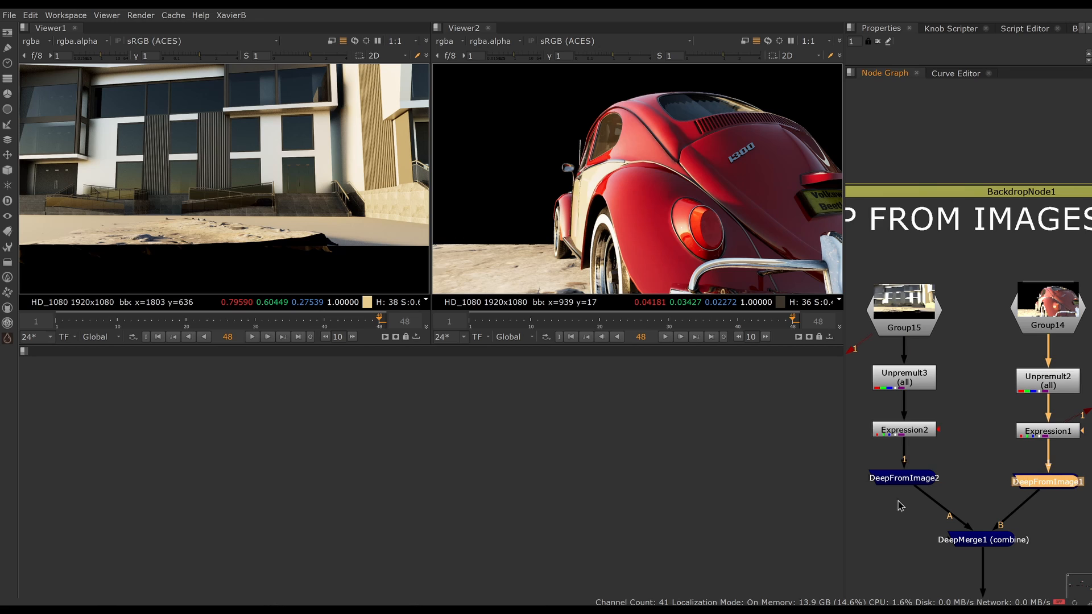
left_click(902, 478)
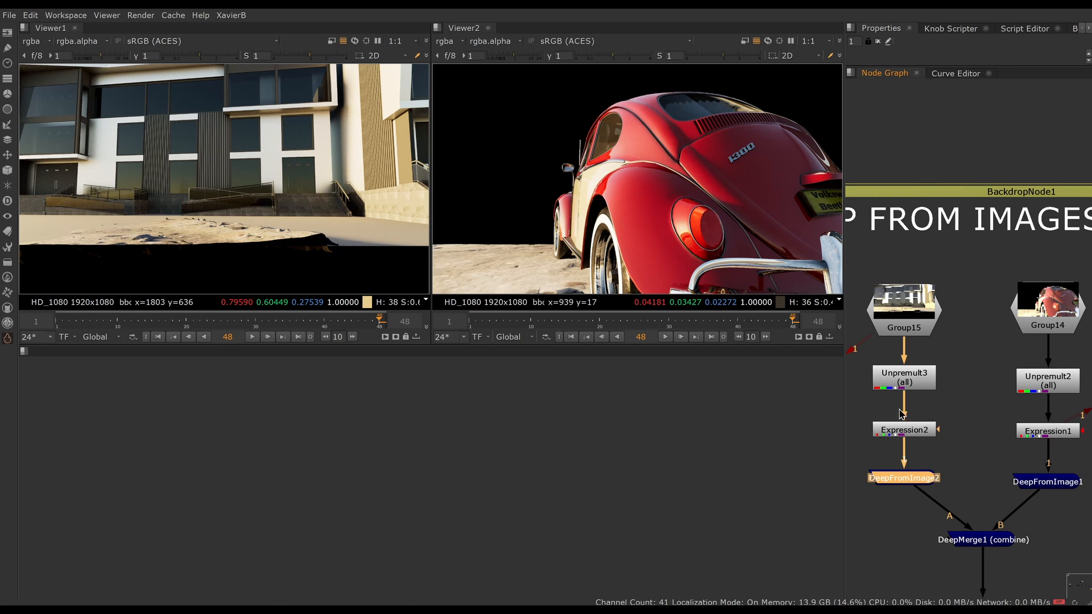
left_click(905, 313)
left_click(1028, 311)
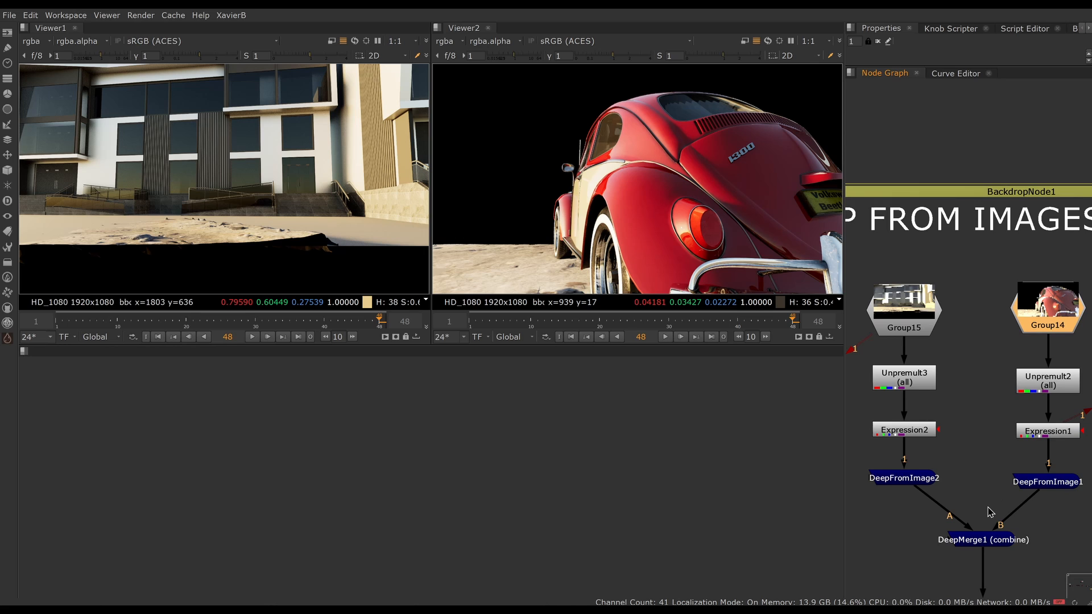
Connect Viewer2 to DeepMerge1 to show the combined building and car, and place the viewer node below the merge
middle_click_drag(991, 513, 979, 482)
left_click(966, 523)
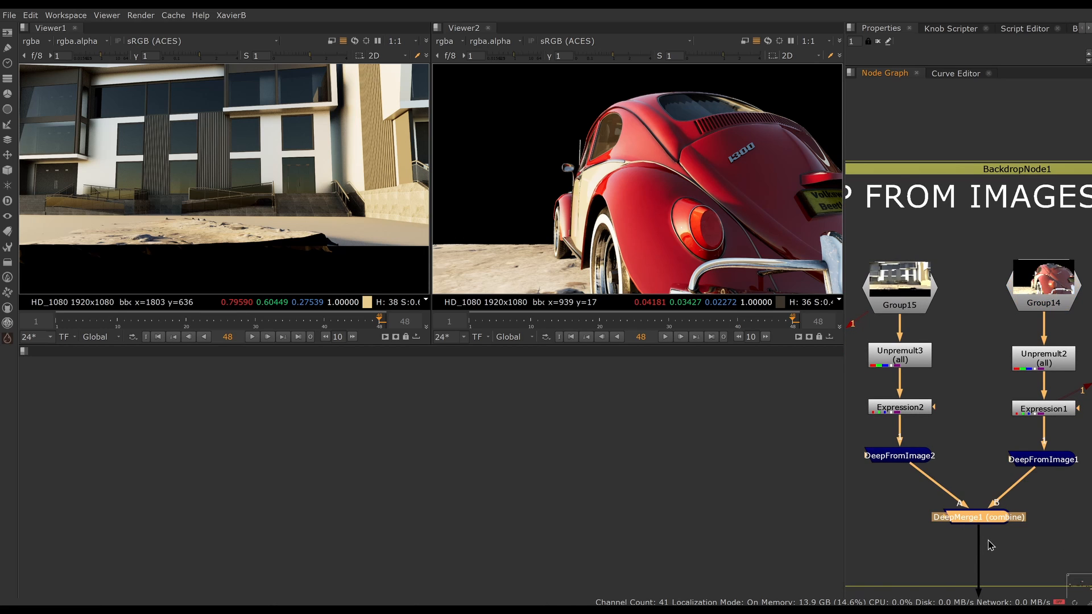
left_click(1015, 542)
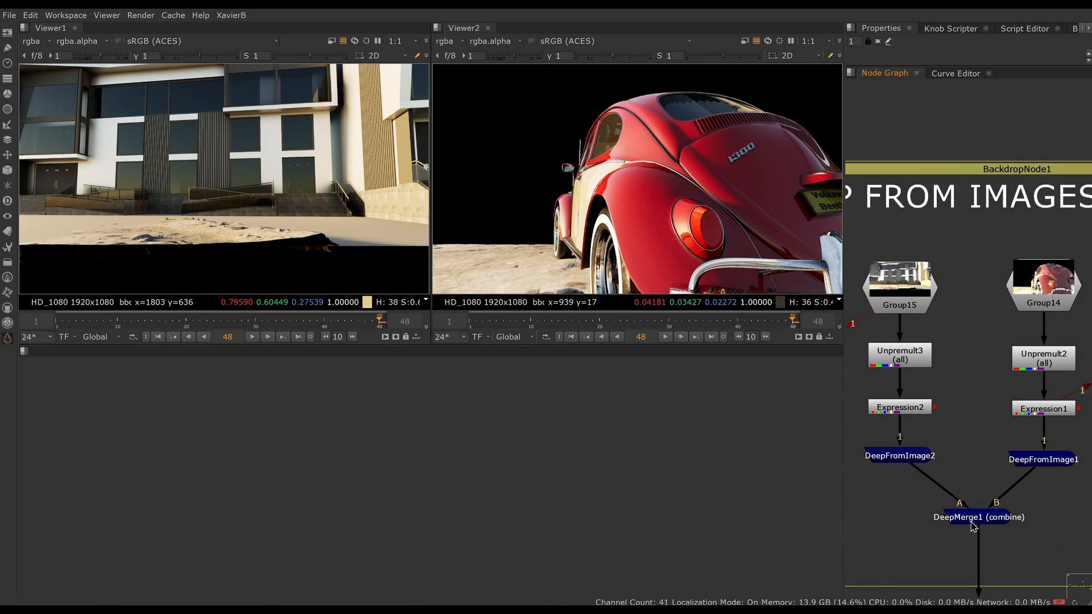
scroll(983, 535, "down", 3)
left_click(982, 522)
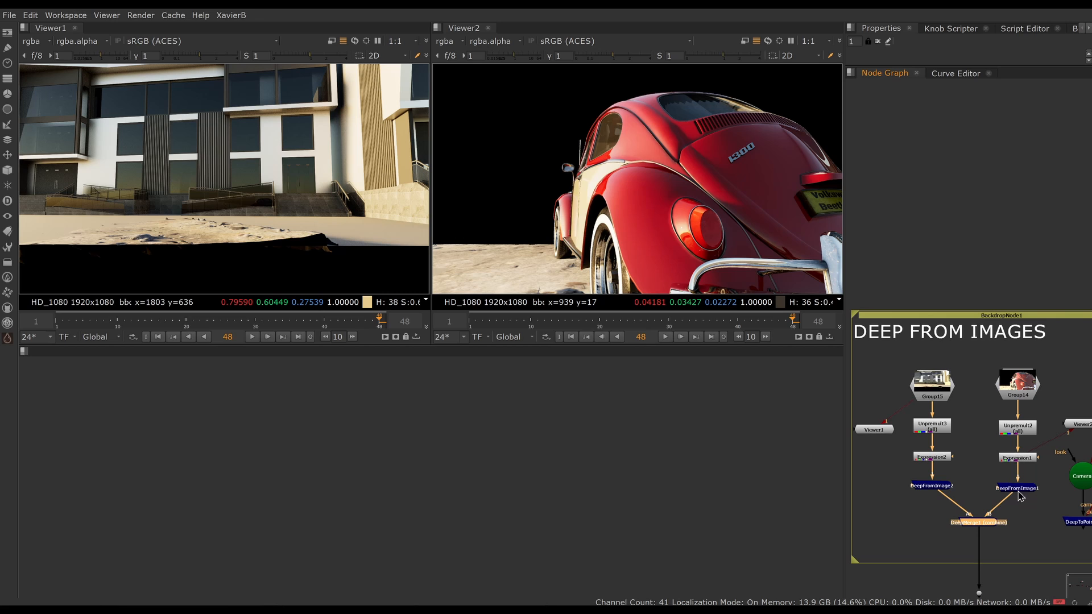
left_click_drag(1035, 453, 979, 524)
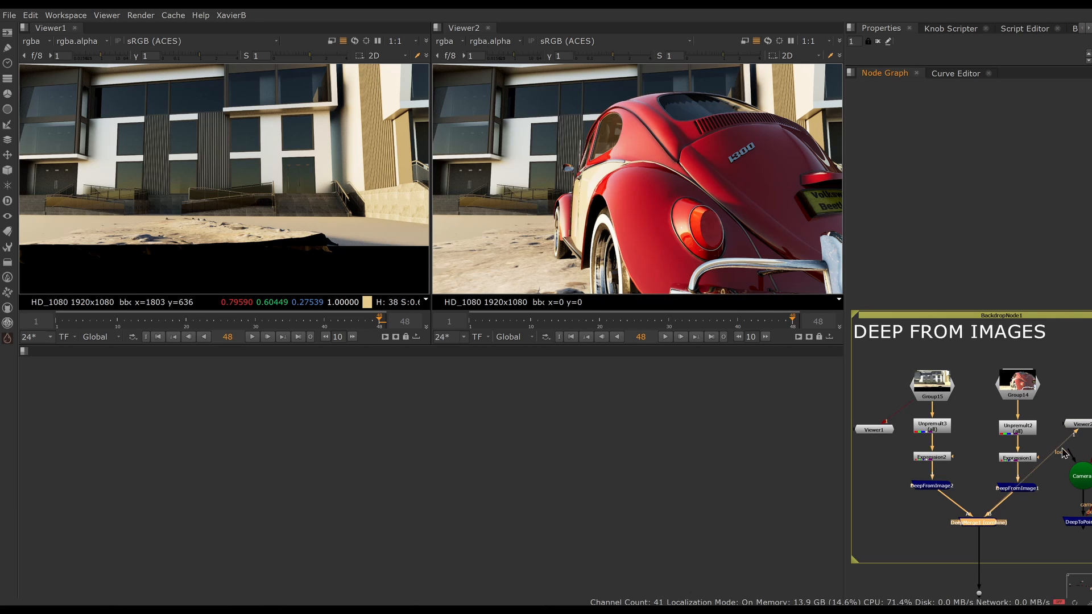
left_click_drag(1081, 430, 931, 558)
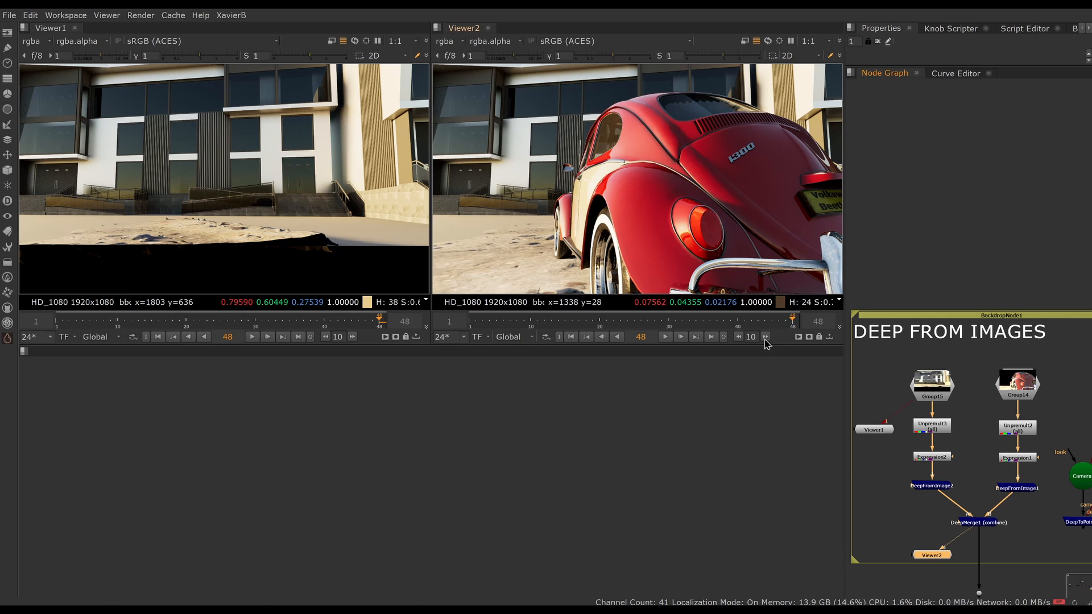
Feed DeepMerge1 into the deep input of DeepToPoints1 and display the point cloud in Viewer2
middle_click_drag(1008, 519, 948, 493)
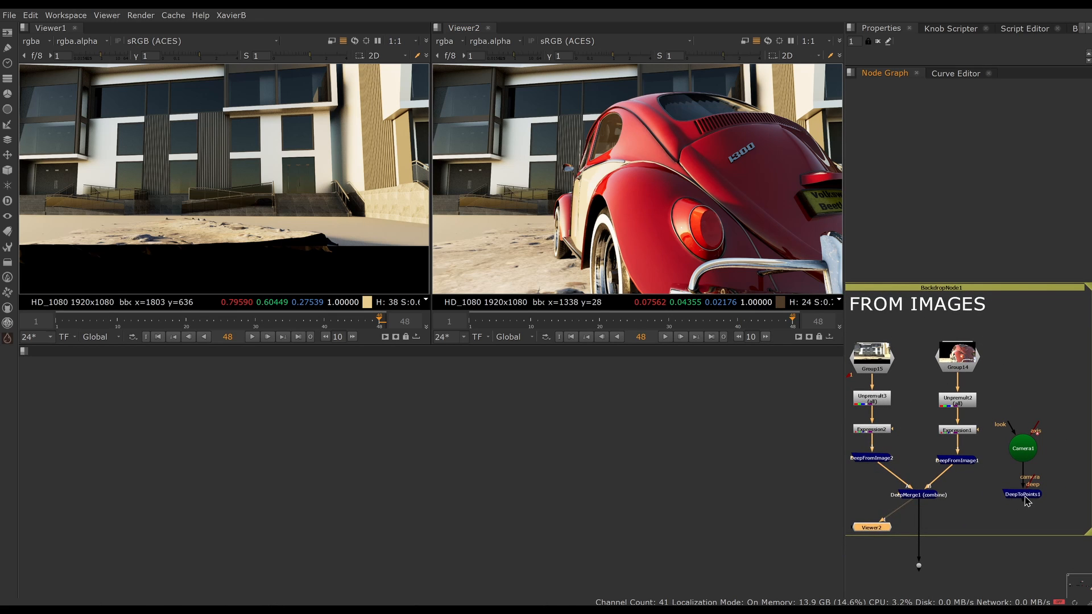
left_click_drag(1025, 500, 923, 532)
scroll(1028, 513, "up", 2)
key("1")
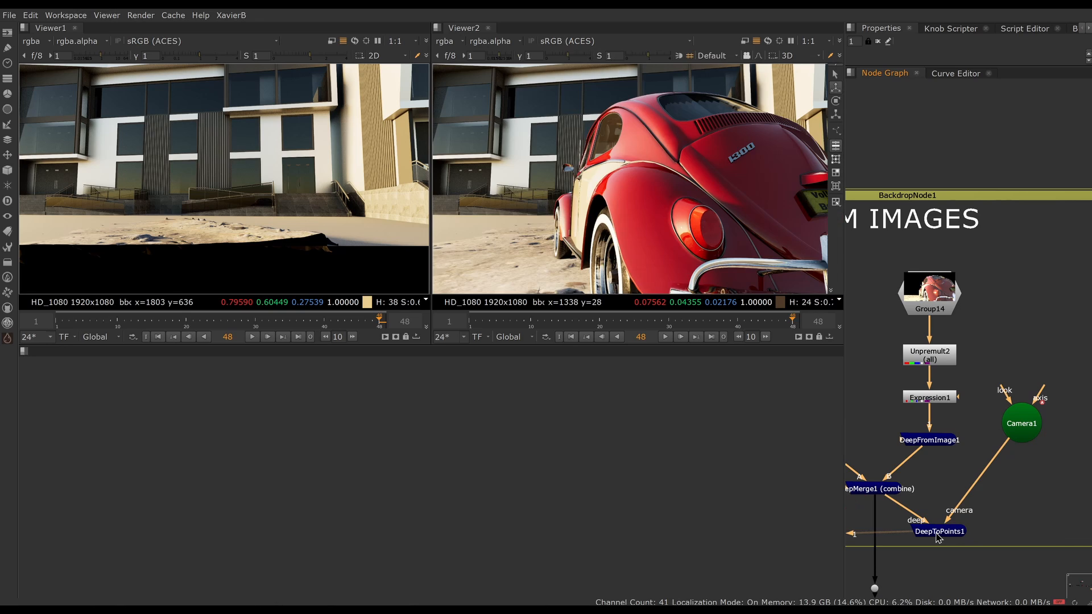
Examine the deep point cloud of the car and building in 3D with its node deselected
scroll(715, 251, "down", 7)
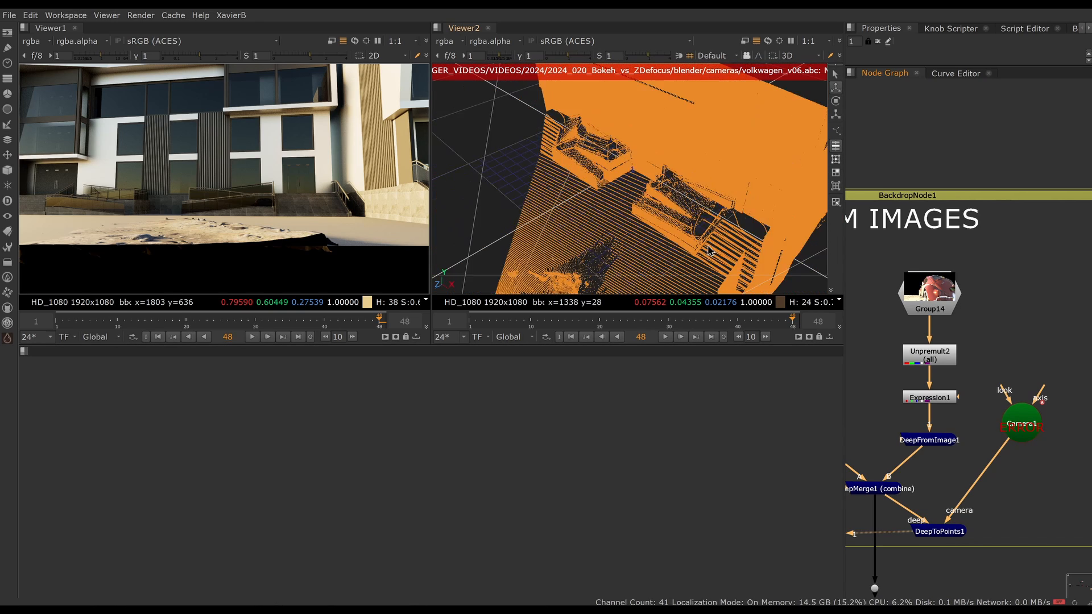
scroll(703, 250, "up", 2)
left_click_drag(717, 250, 724, 200, "ctrl")
left_click(750, 197)
scroll(740, 219, "up", 10)
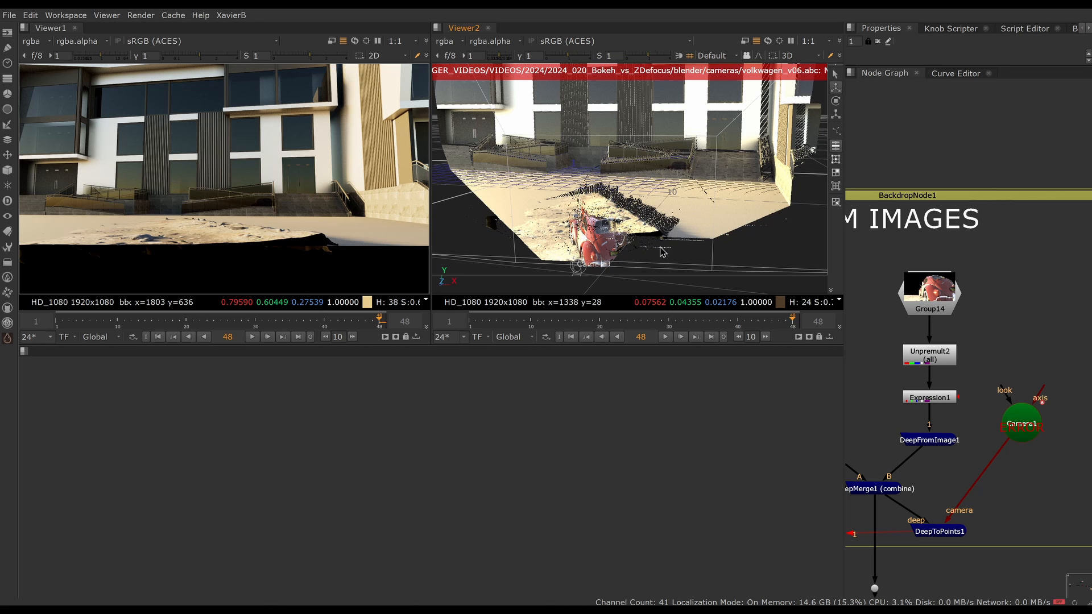
Inspect the operation and hidden sample options of DeepMerge1 and close its settings
double_click(891, 488)
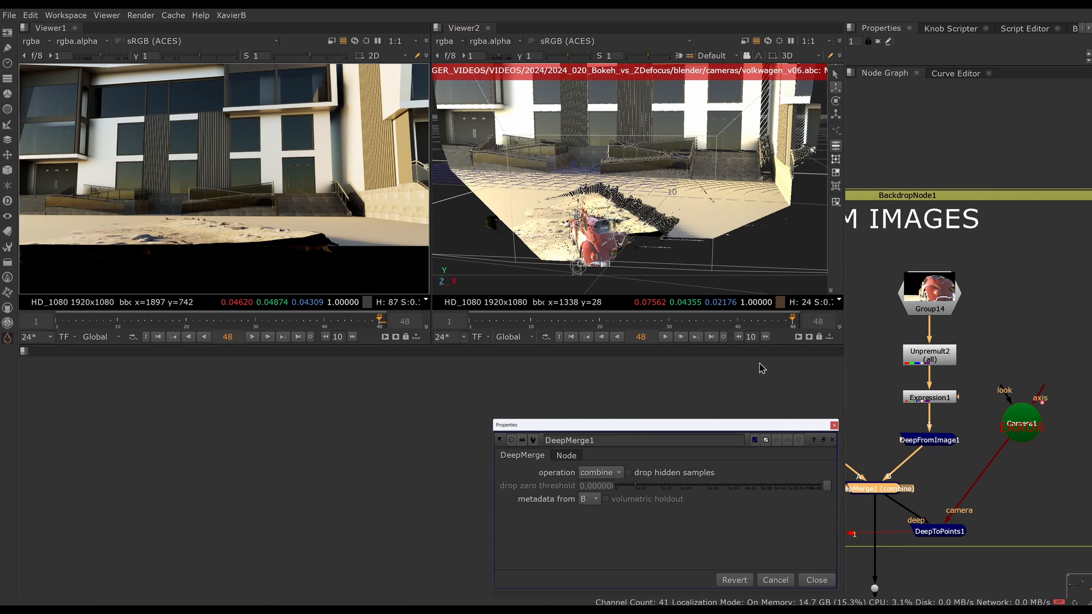
left_click(834, 425)
key("1")
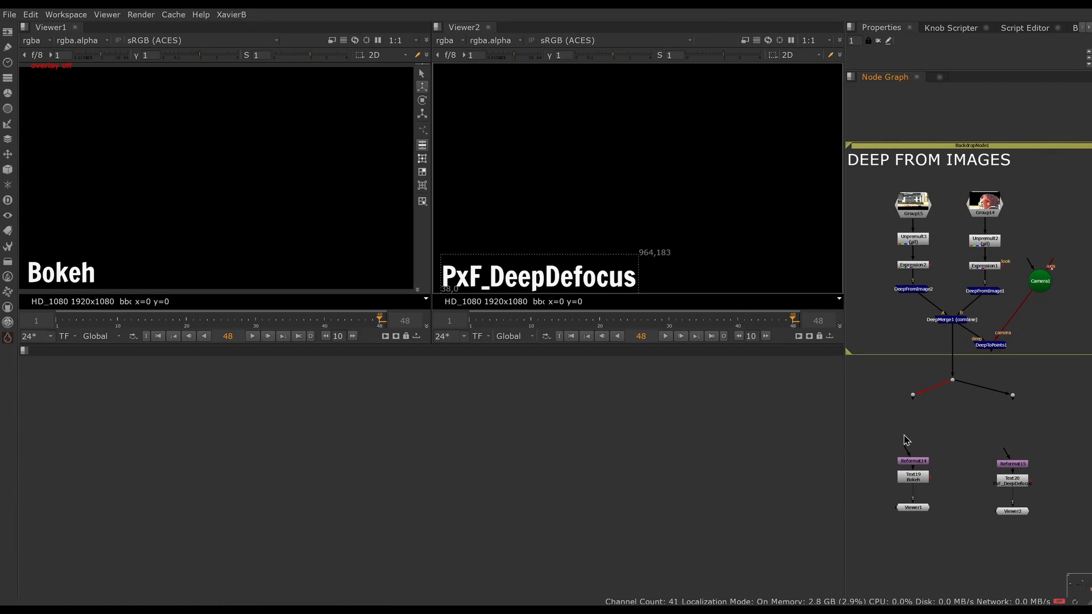
Add a Bokeh node, connect its deep input to the dot of the Bokeh branch, and feed its output into Reformat14
key("Tab")
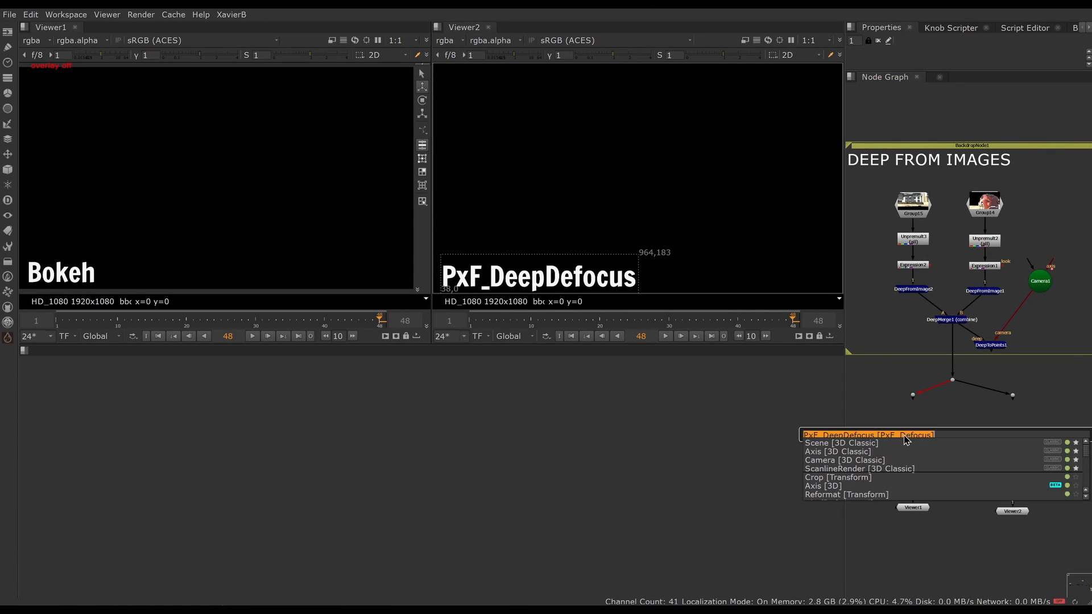
type("bokeh")
key("Return")
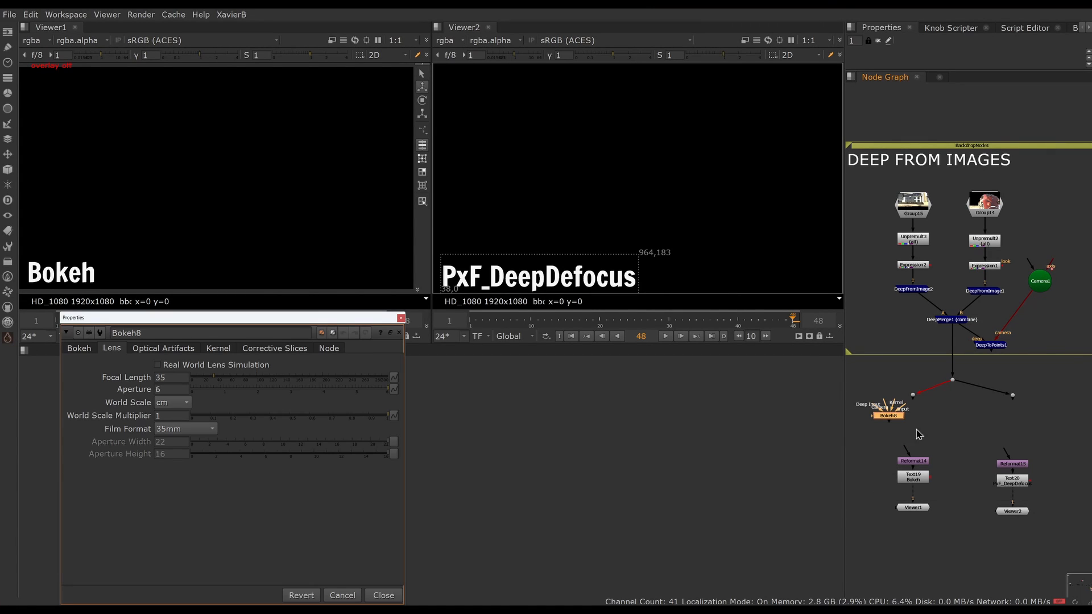
scroll(907, 412, "up", 3)
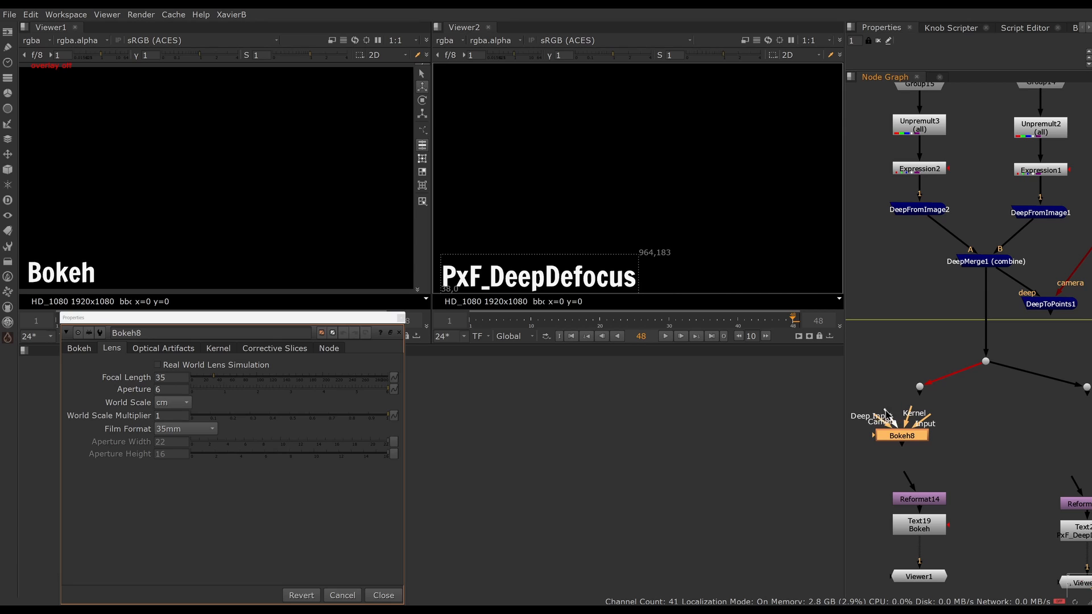
left_click_drag(888, 421, 920, 387)
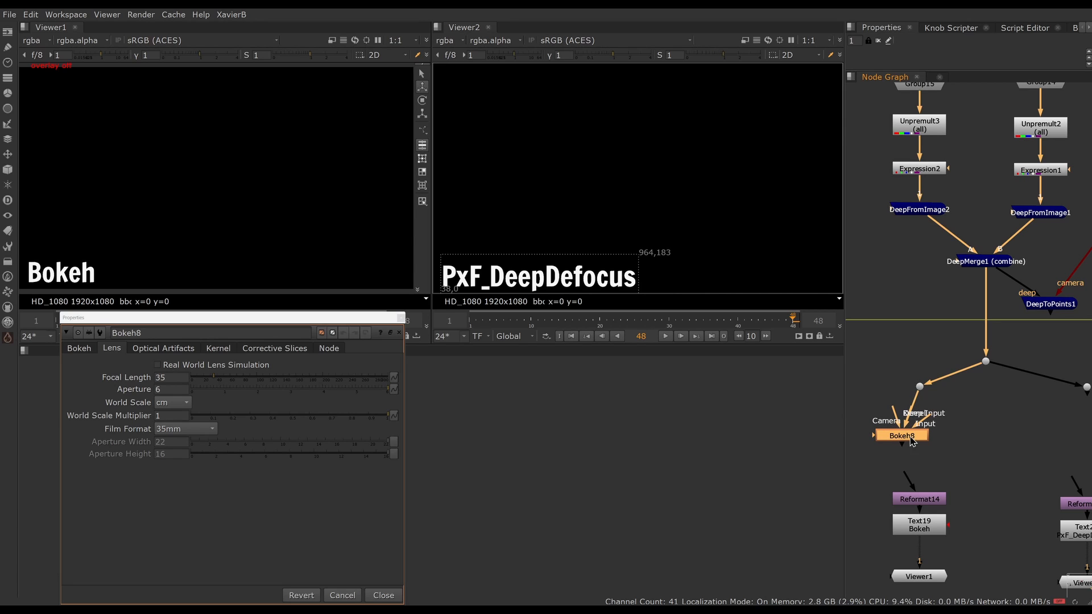
left_click_drag(909, 479, 922, 451)
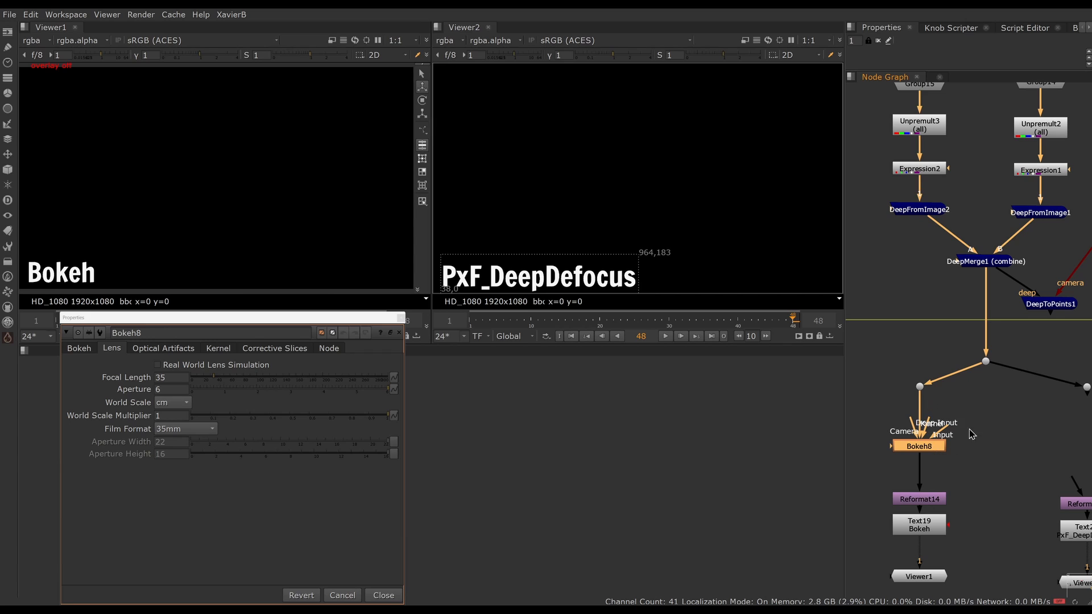
Add a DeepToImage node, connect it to the Bokeh branch's dot, and feed its output into Bokeh8's image input
left_click_drag(950, 428, 967, 403)
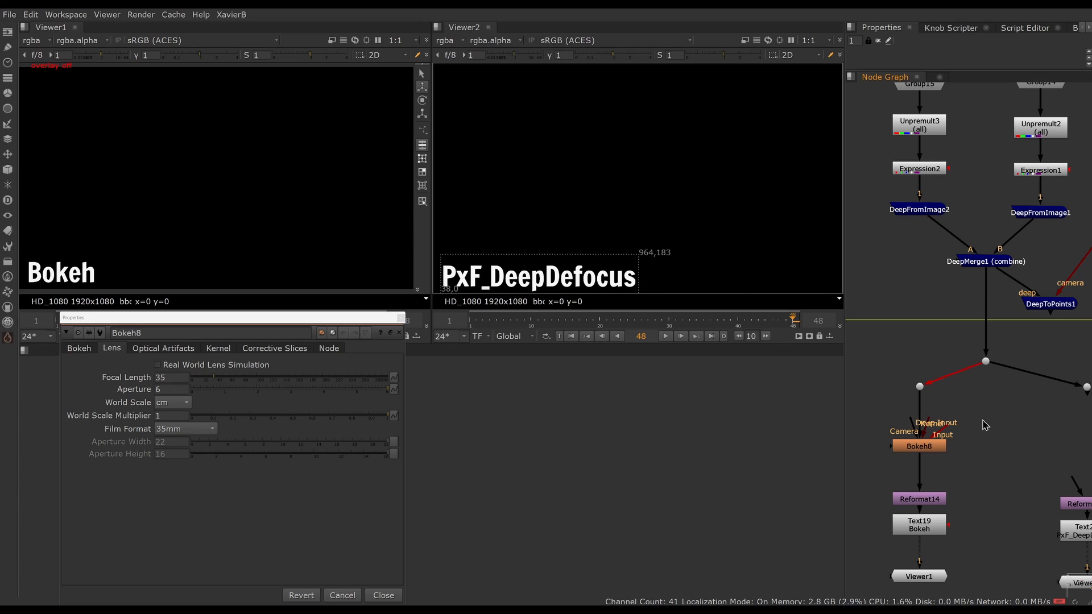
key("Tab")
type("deepto")
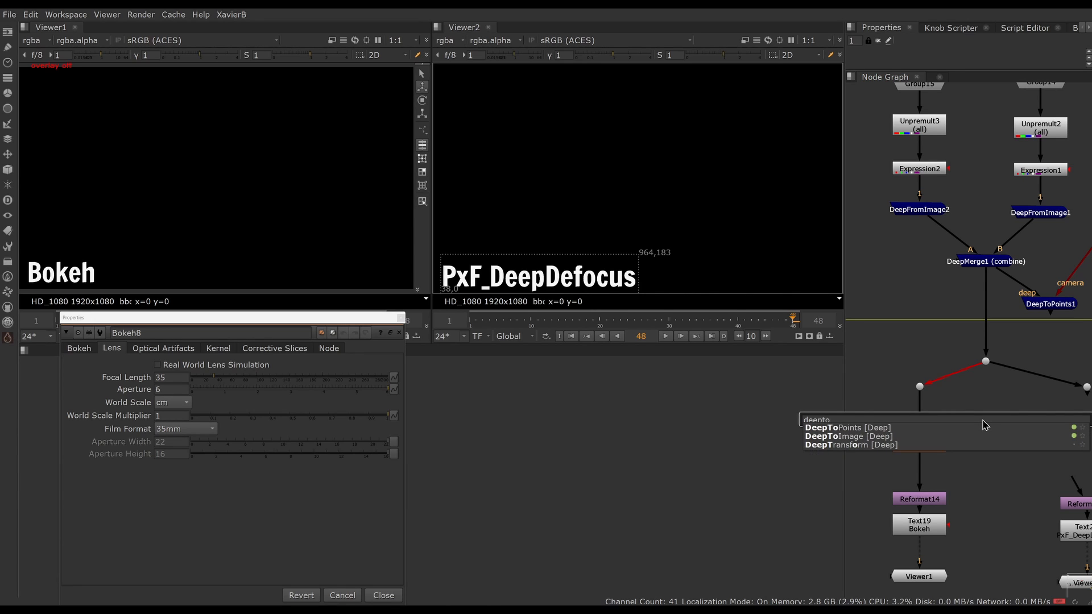
key("Down")
key("Return")
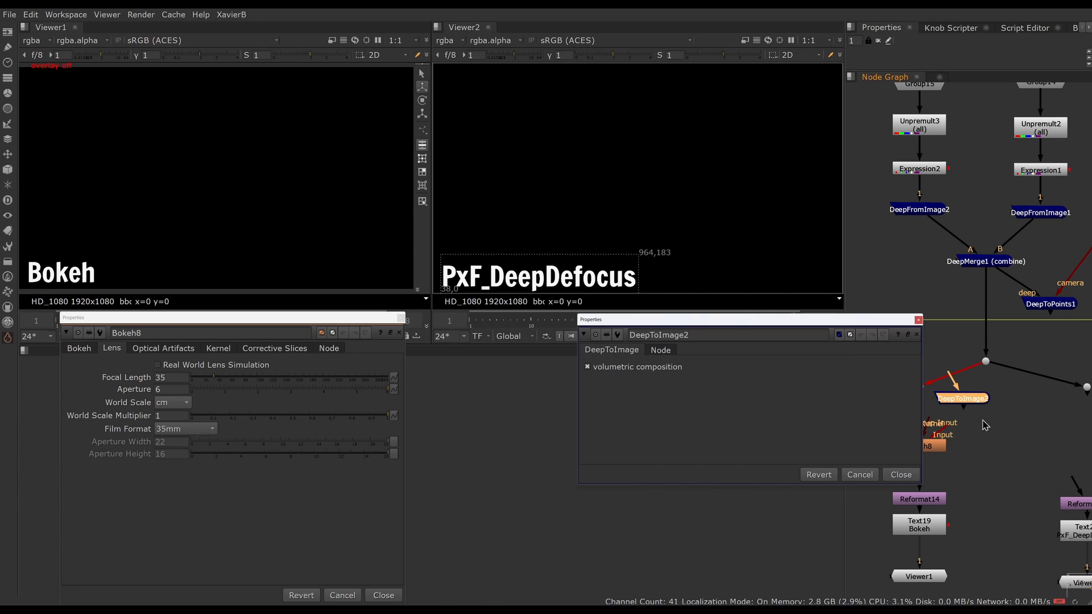
left_click(918, 322)
left_click_drag(959, 398, 919, 389)
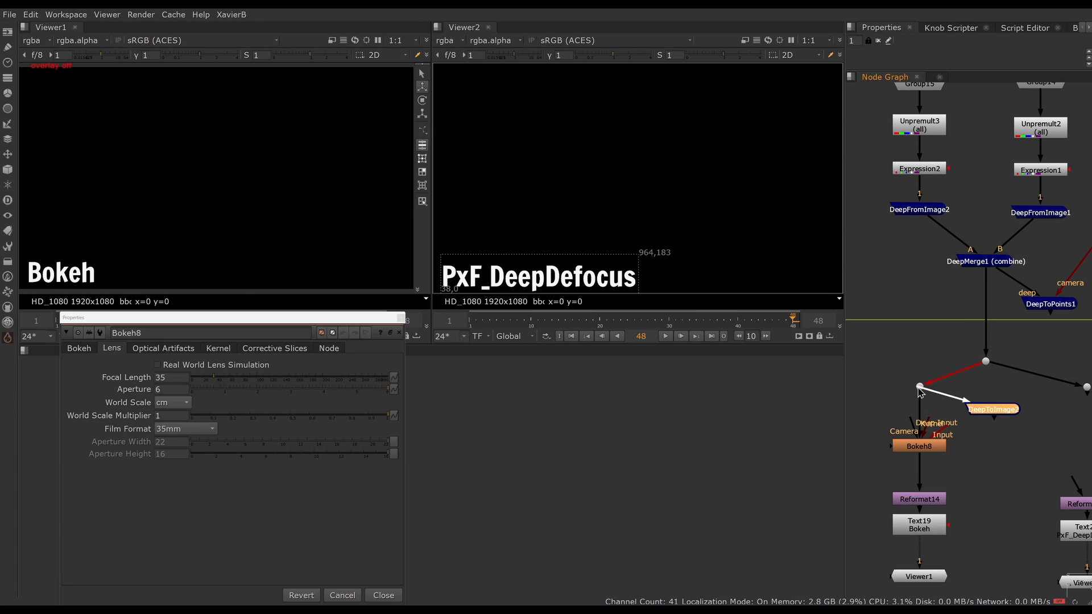
left_click_drag(947, 429, 965, 409)
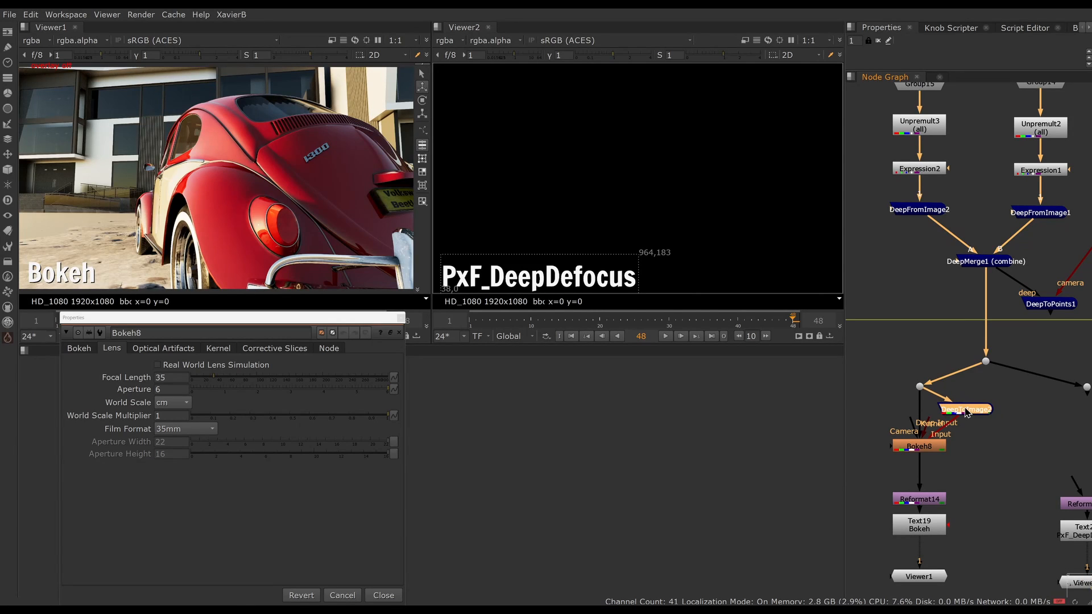
Add a PxF_DeepDefocus node, connect its deep input to the other branch's dot, and insert it above Reformat15
middle_click_drag(1010, 474, 973, 476)
left_click(1015, 464)
key("Tab")
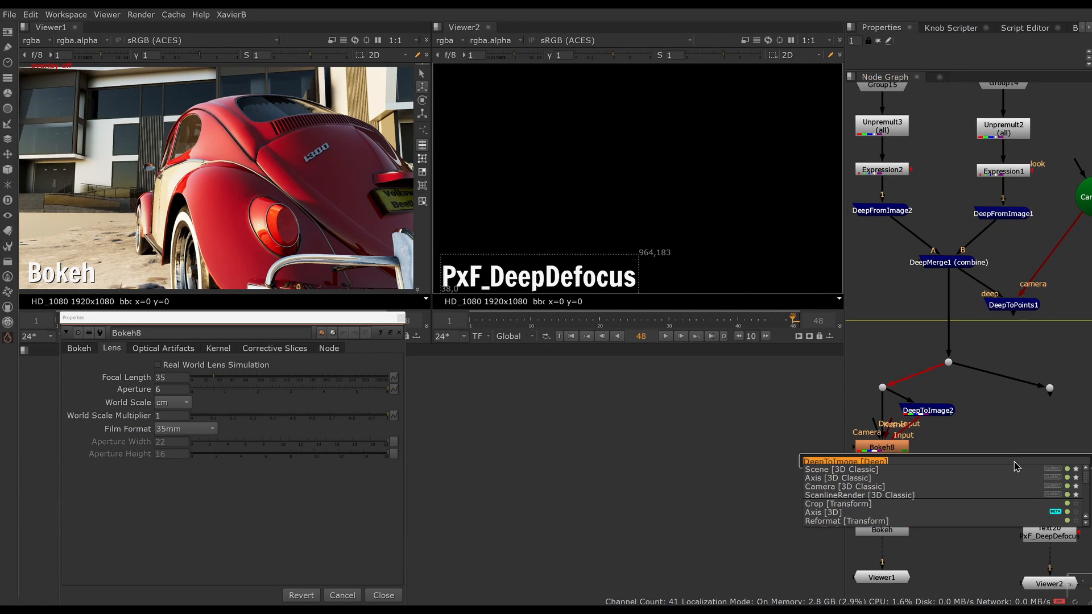
type("pxf_deep")
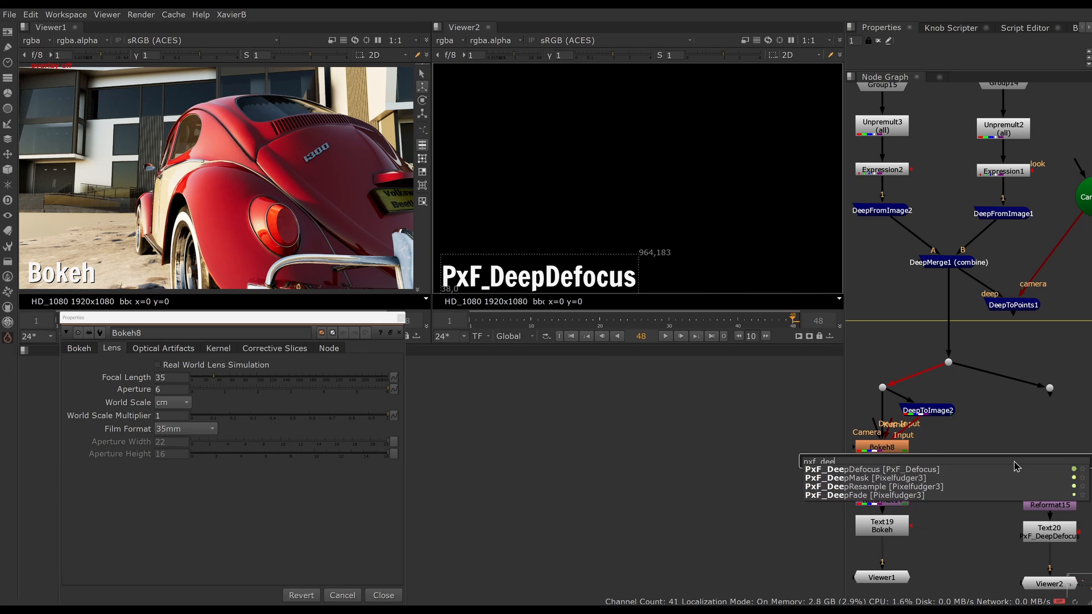
key("Return")
left_click_drag(1017, 429, 1049, 389)
left_click_drag(1006, 449, 1048, 465)
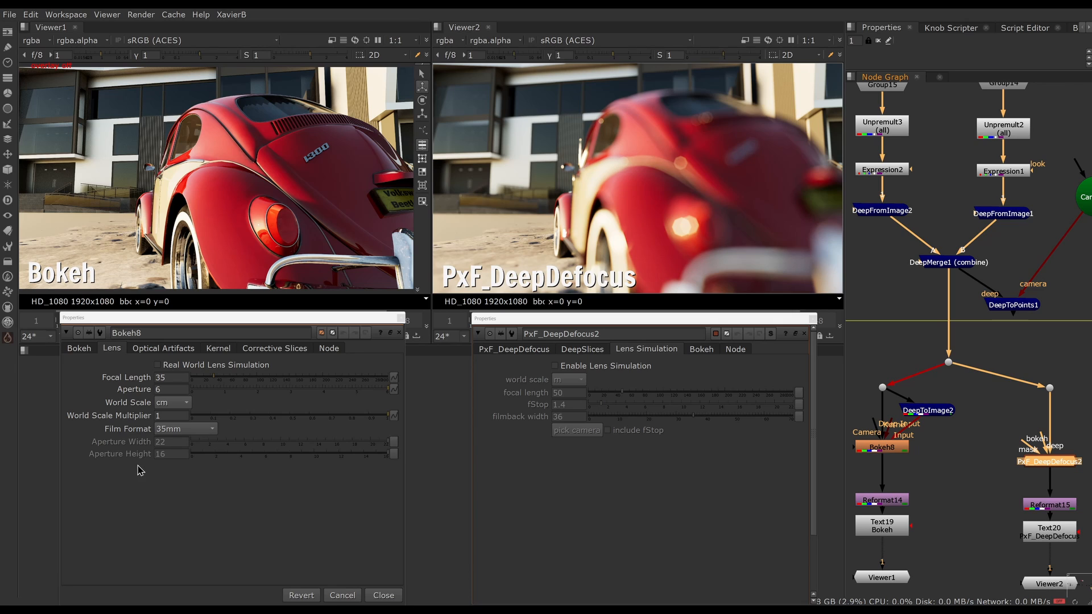
Enable lens simulation on both PxF_DeepDefocus2 and Bokeh8 with focal length 24, and set Bokeh8's aperture to 1.4
left_click(112, 351)
left_click(593, 368)
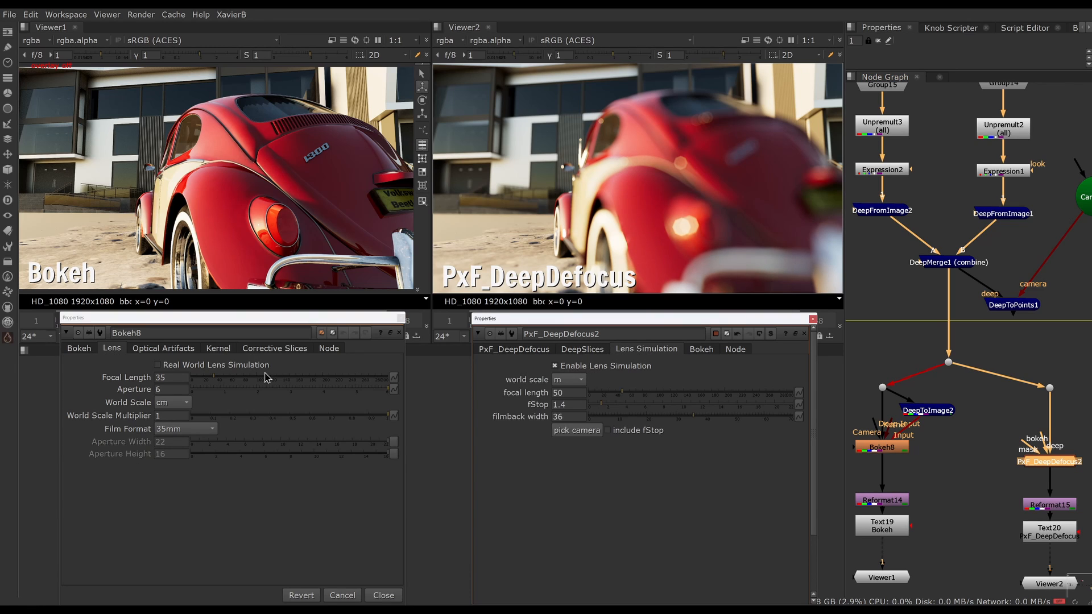
left_click(187, 369)
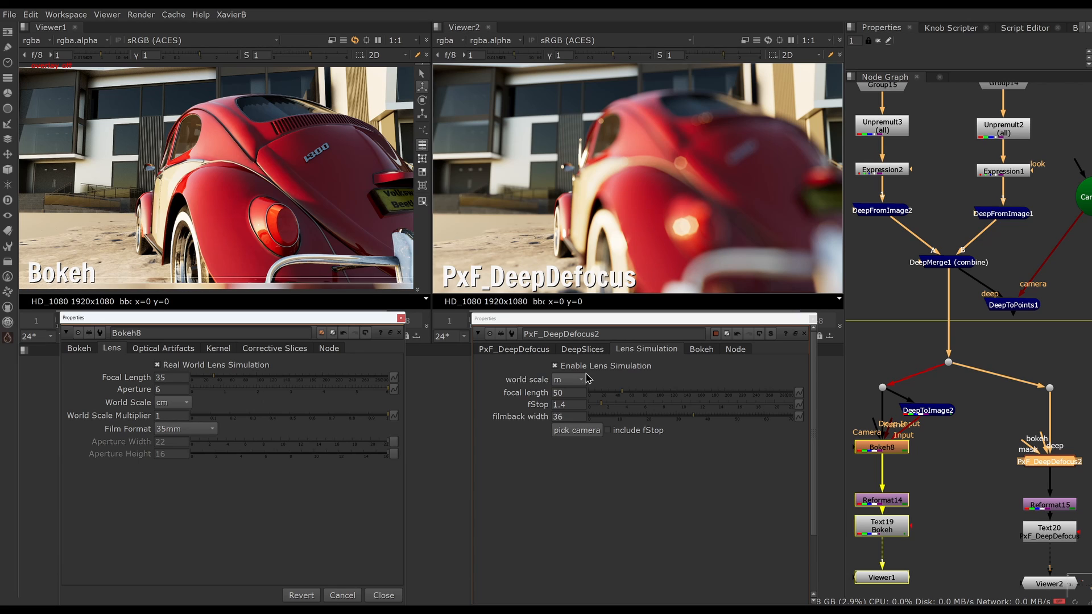
left_click_drag(570, 393, 460, 391)
type("24")
left_click_drag(172, 378, 110, 393)
type("241.4")
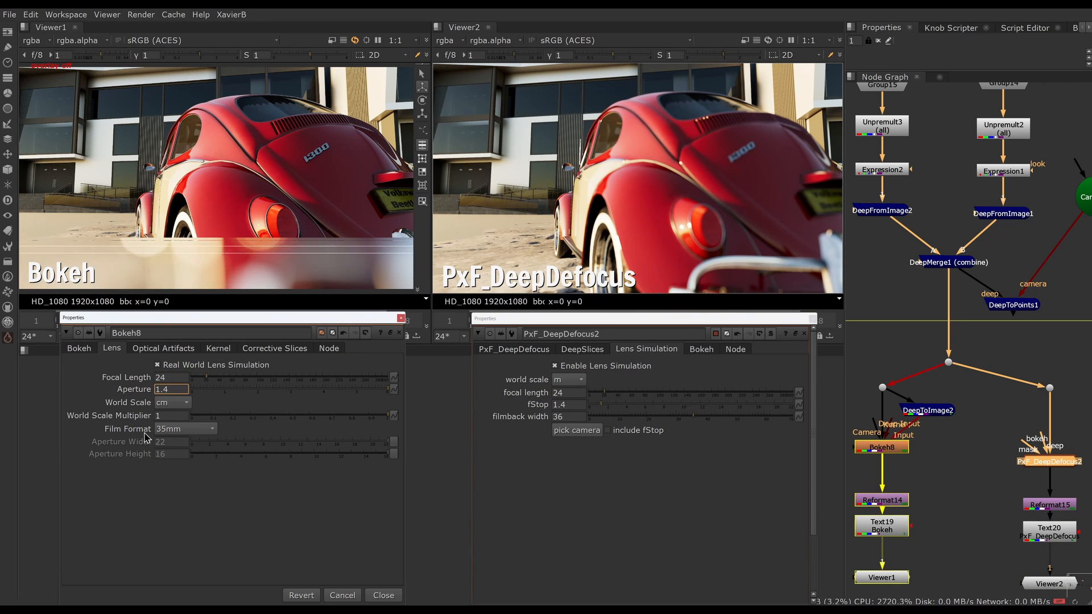
Set Bokeh8's film format to Custom with aperture width 36 and height 20, and its world scale to m
left_click(171, 430)
left_click(173, 545)
left_click_drag(166, 441, 106, 439)
type("36\t20")
key("Return")
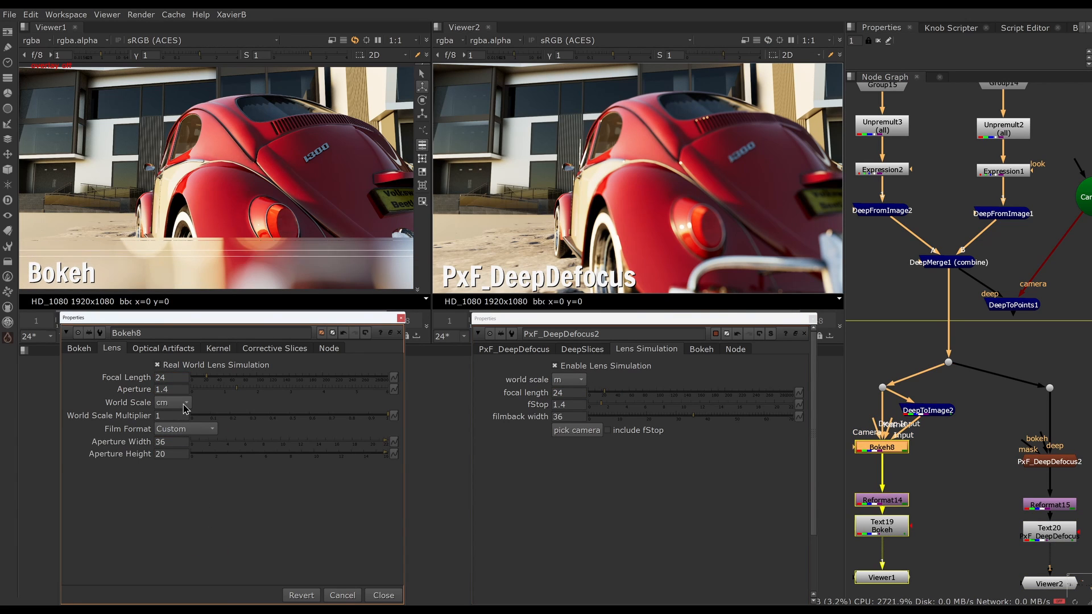
left_click(183, 405)
left_click(182, 419)
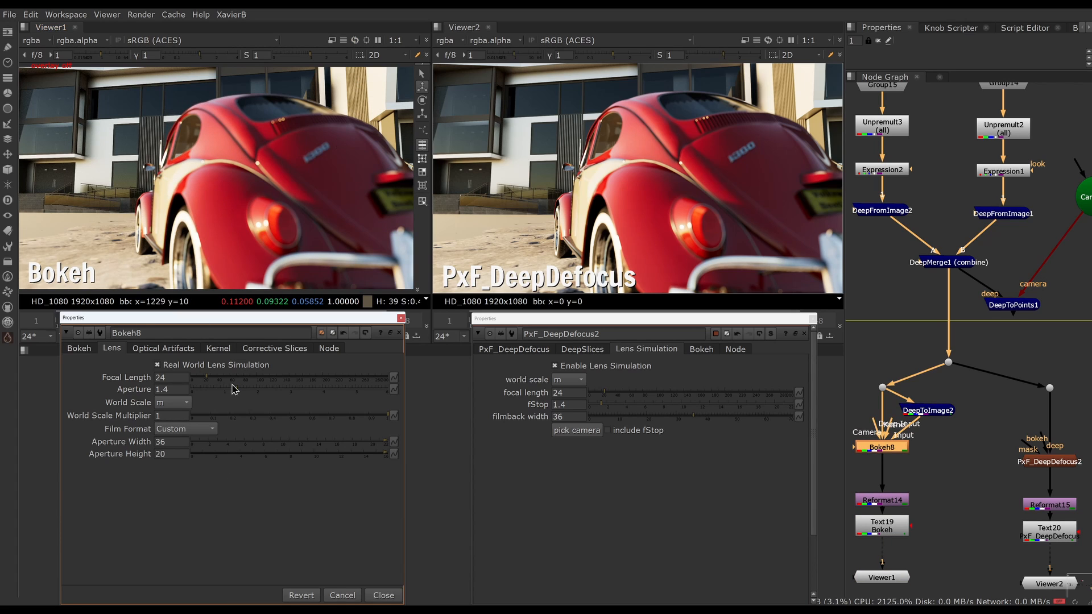
Set the world scale of both Bokeh8 and PxF_DeepDefocus2 to feet
left_click(184, 403)
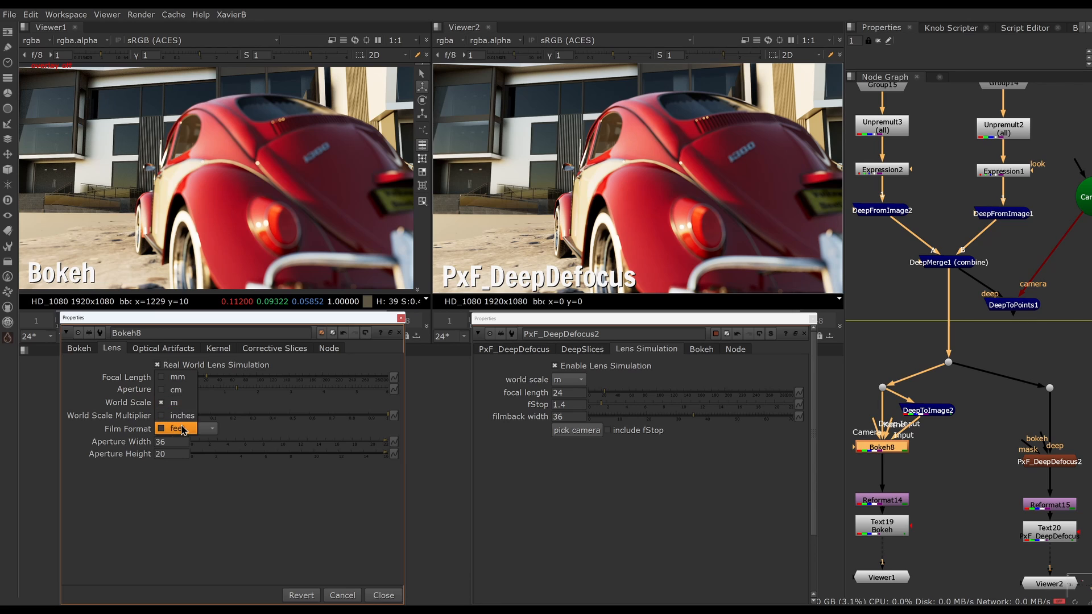
left_click(181, 430)
left_click(569, 379)
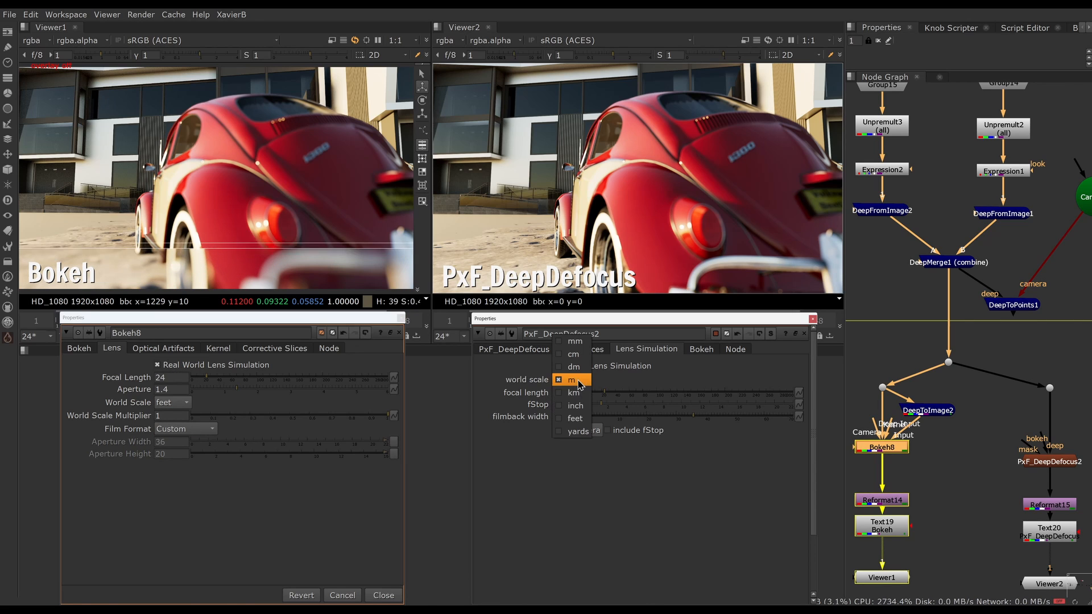
left_click(575, 419)
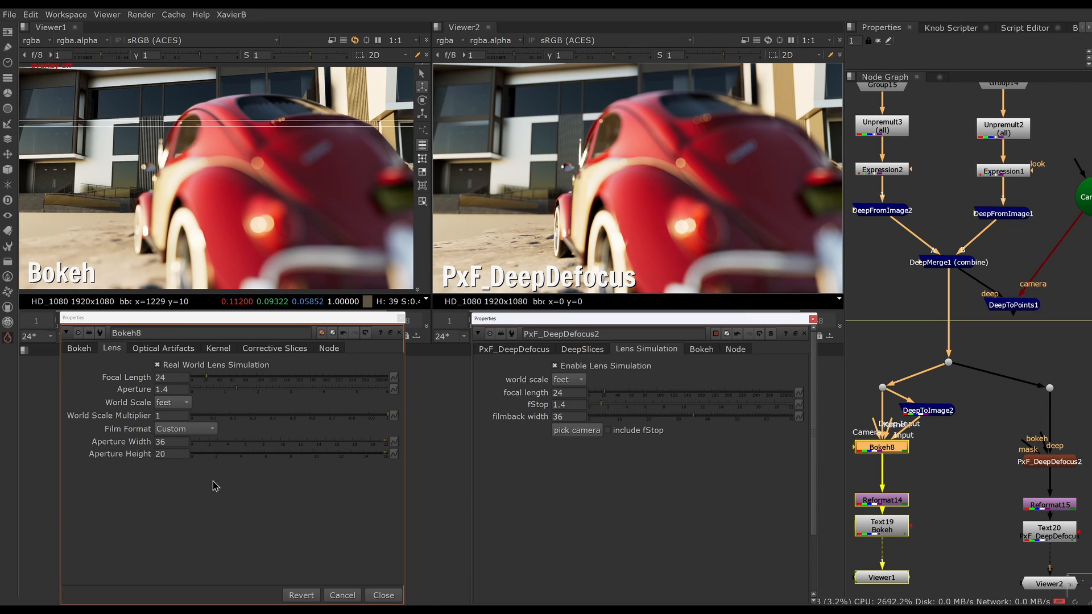
Link Bokeh8's focal plane to the focus plane of PxF_DeepDefocus2
left_click(81, 352)
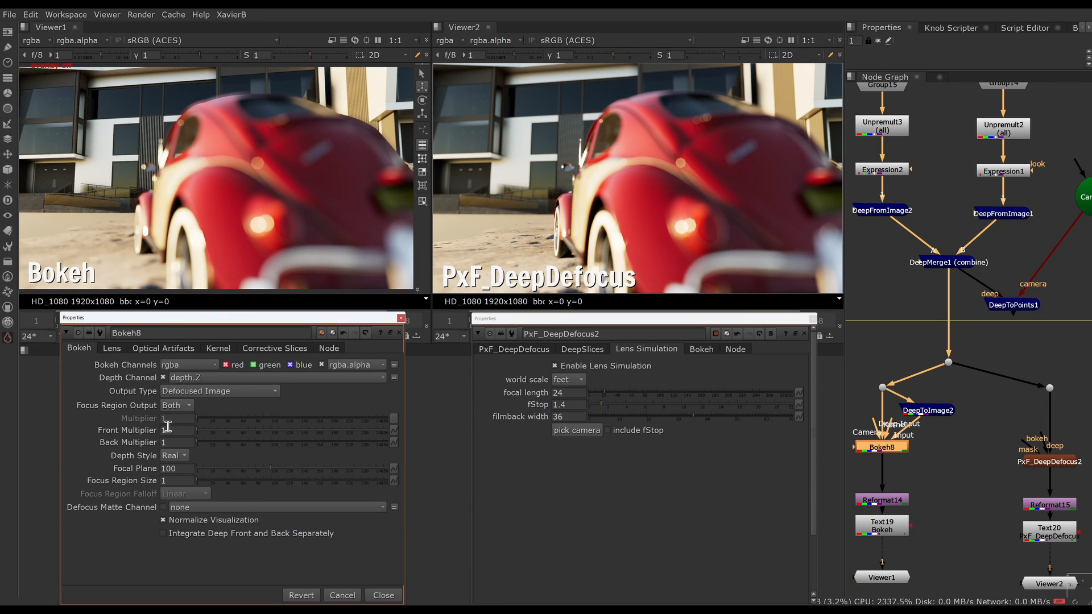
left_click(510, 349)
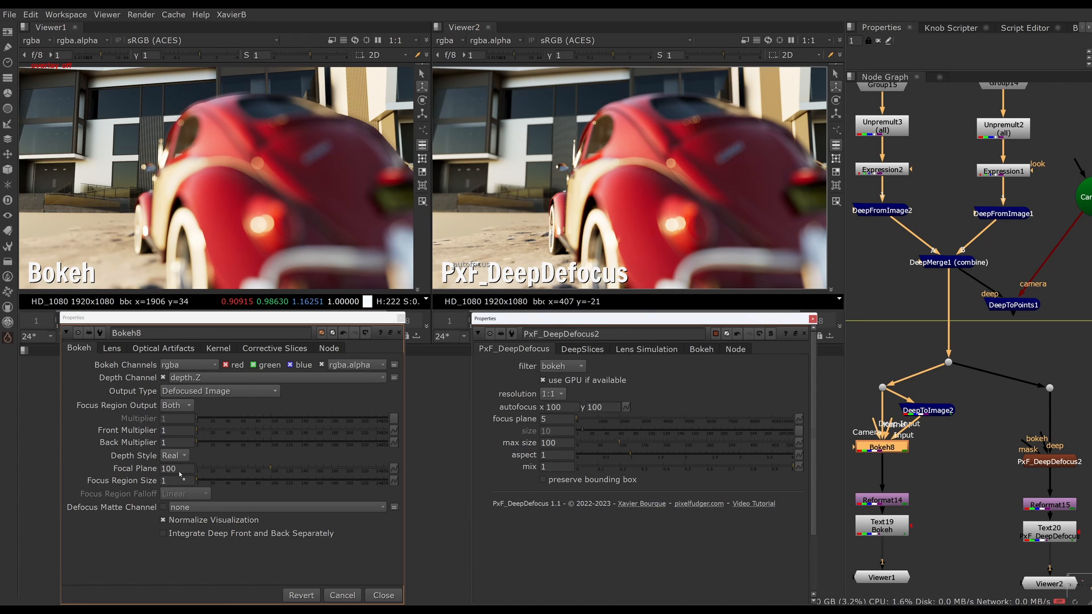
left_click_drag(179, 475, 179, 473, "ctrl")
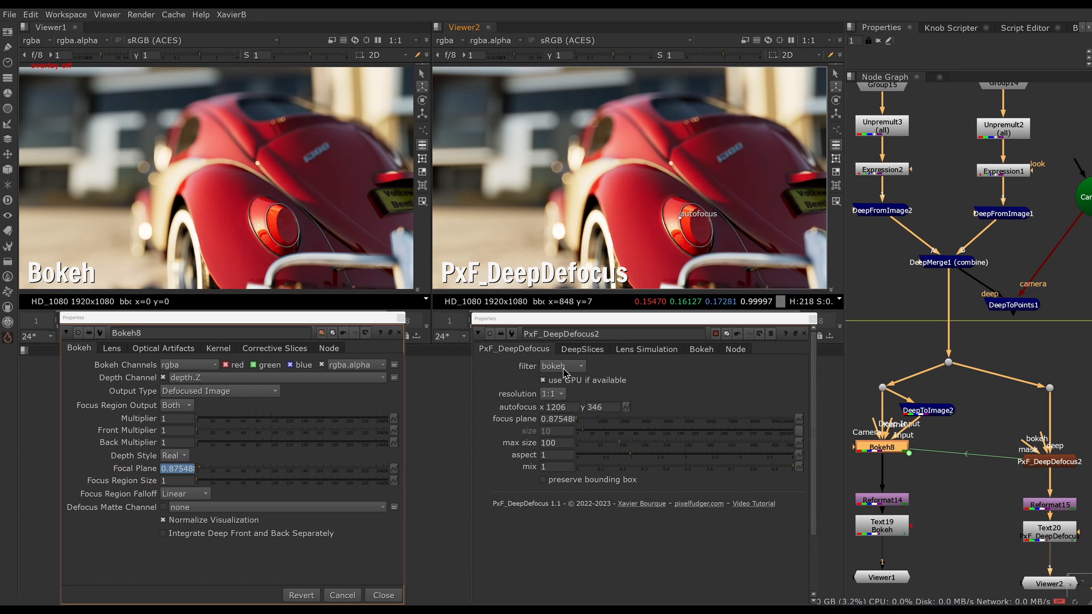
Set the PxF_DeepDefocus2 filter to defocus and move its autofocus point from the tail light to x 449, y 312
left_click(576, 373)
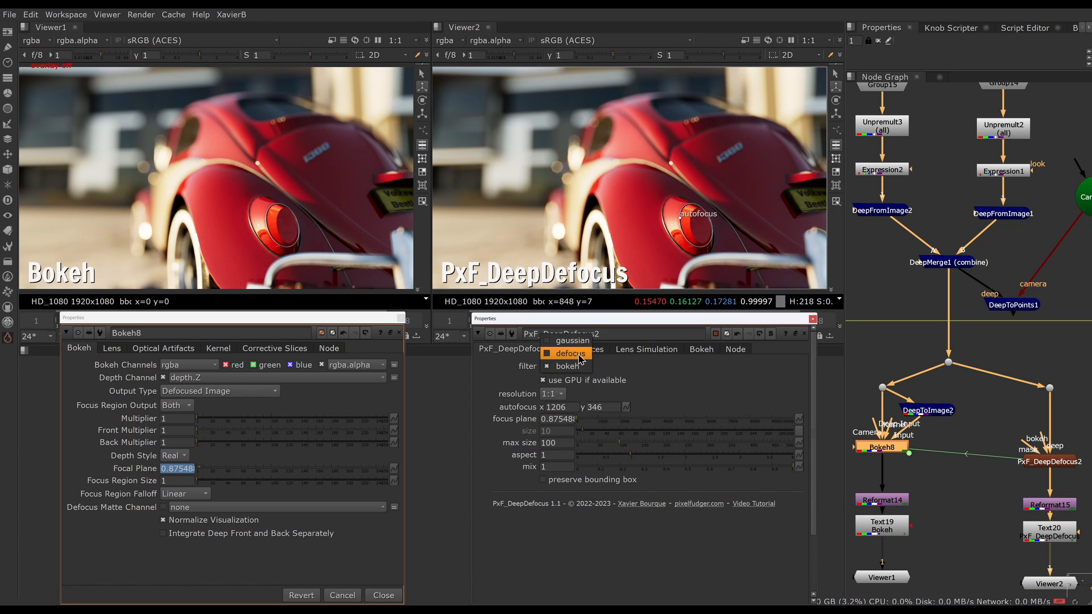
left_click(579, 355)
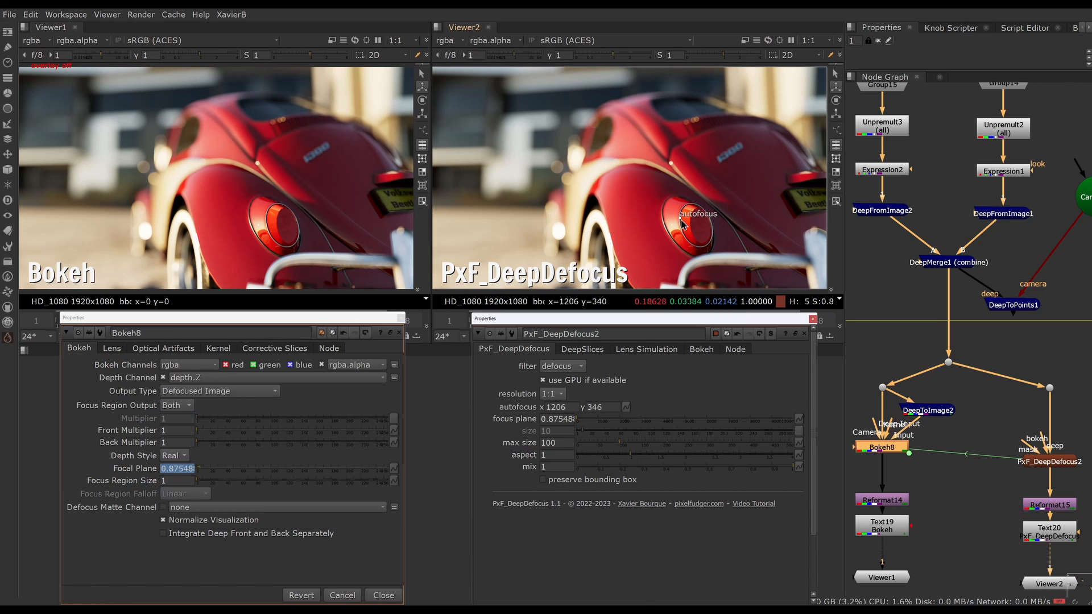
left_click_drag(680, 221, 525, 227)
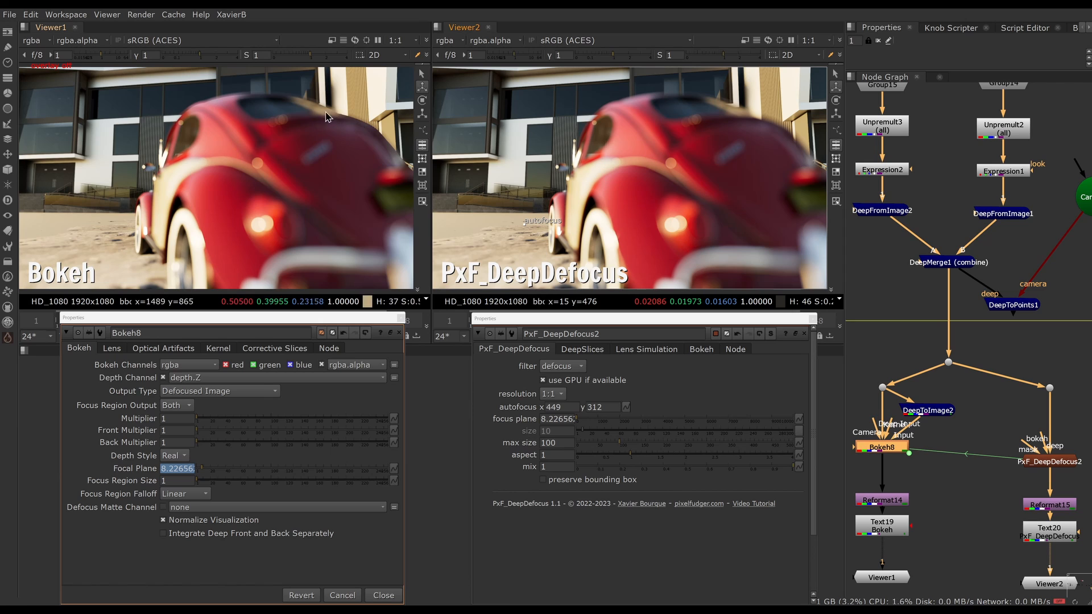
Compare how the blurred roof edge of the car blends over the building in both viewers
scroll(346, 114, "up", 5)
scroll(318, 131, "up", 2)
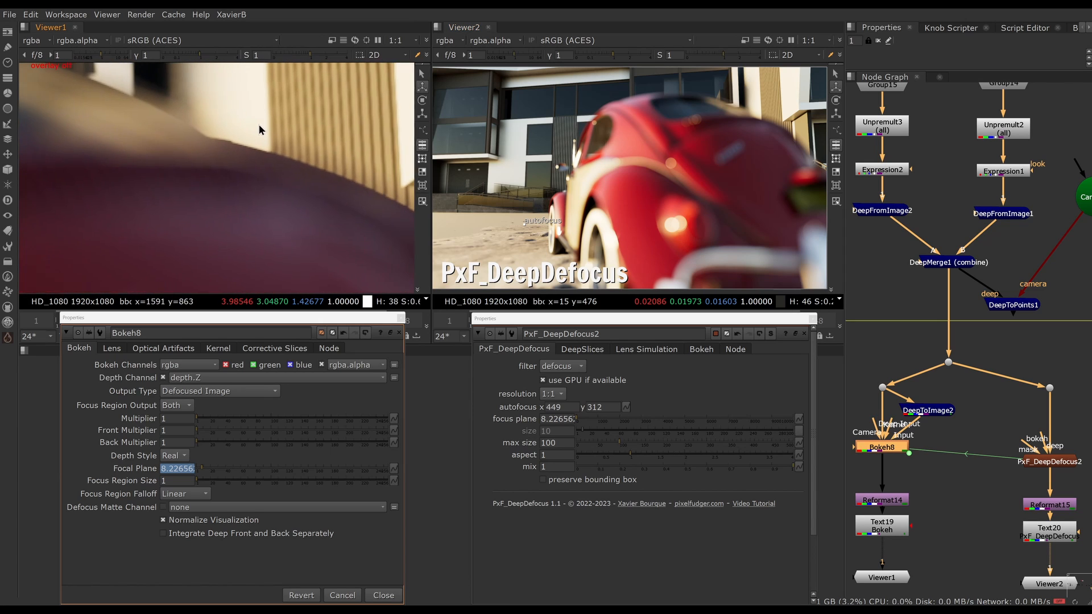
scroll(773, 135, "up", 6)
scroll(708, 244, "down", 3)
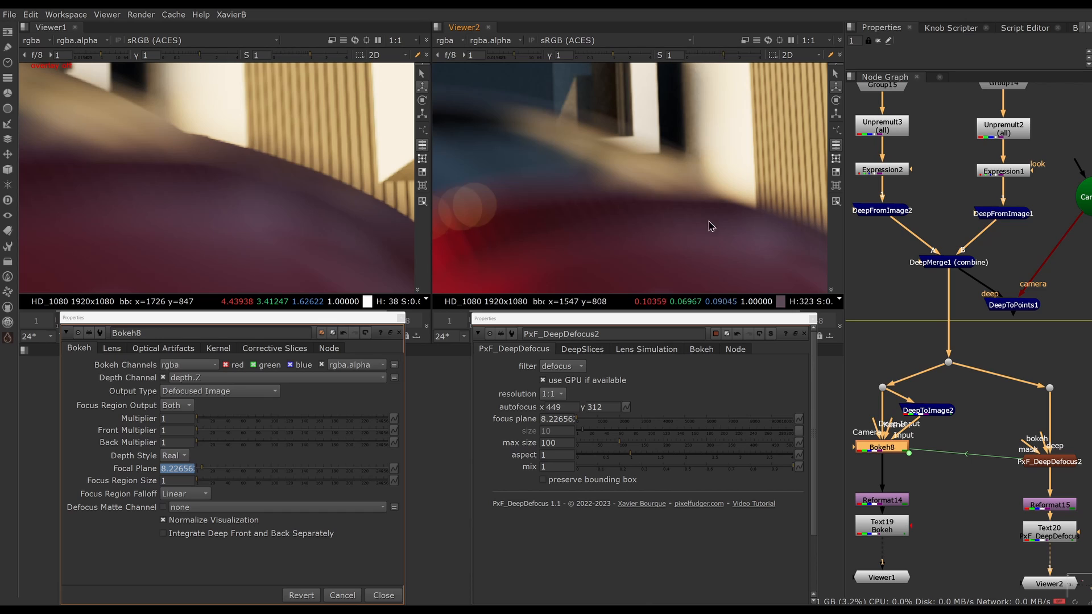
left_click_drag(562, 99, 773, 232, "ctrl+shift")
left_click_drag(595, 108, 682, 174, "ctrl+shift")
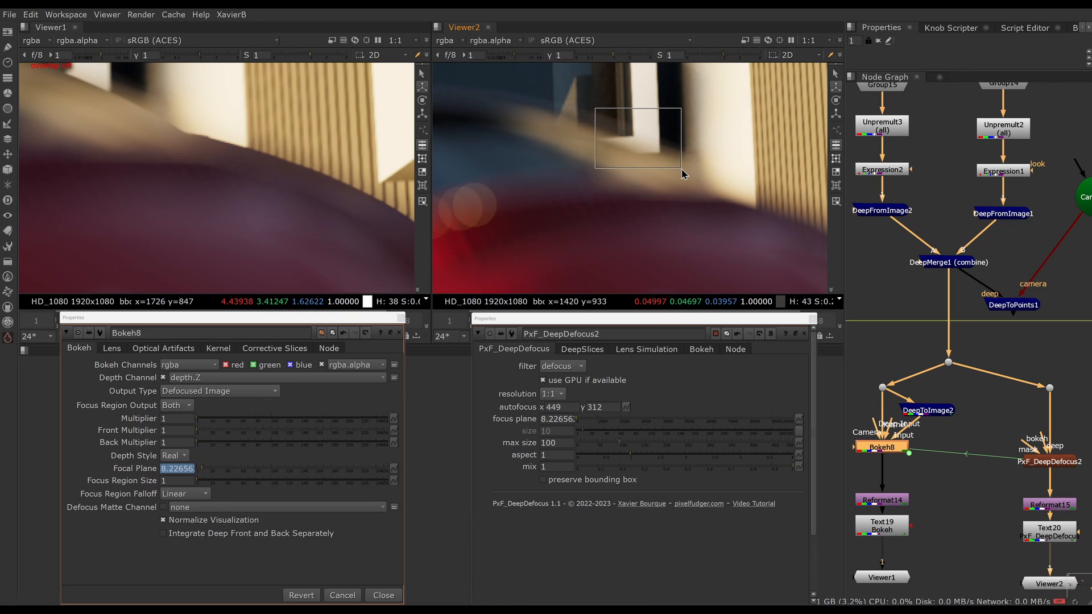
left_click_drag(682, 170, 682, 170, "ctrl+shift")
left_click_drag(682, 170, 682, 170)
middle_click_drag(232, 195, 263, 246)
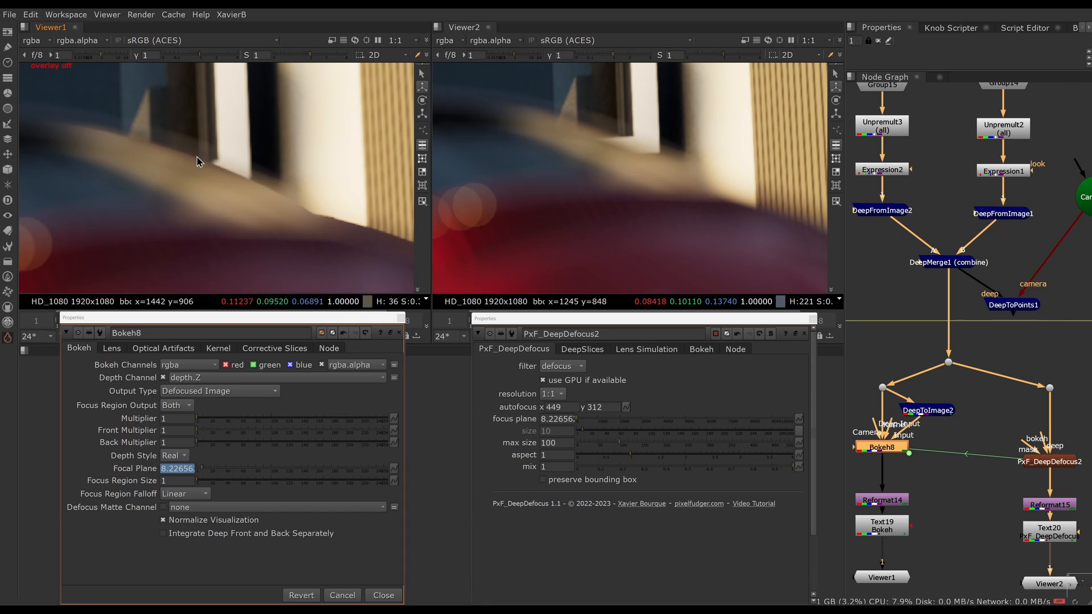
Enable Integrate Deep Front and Back Separately on Bokeh8 and examine the car's roof edge
mouse_move(178, 543)
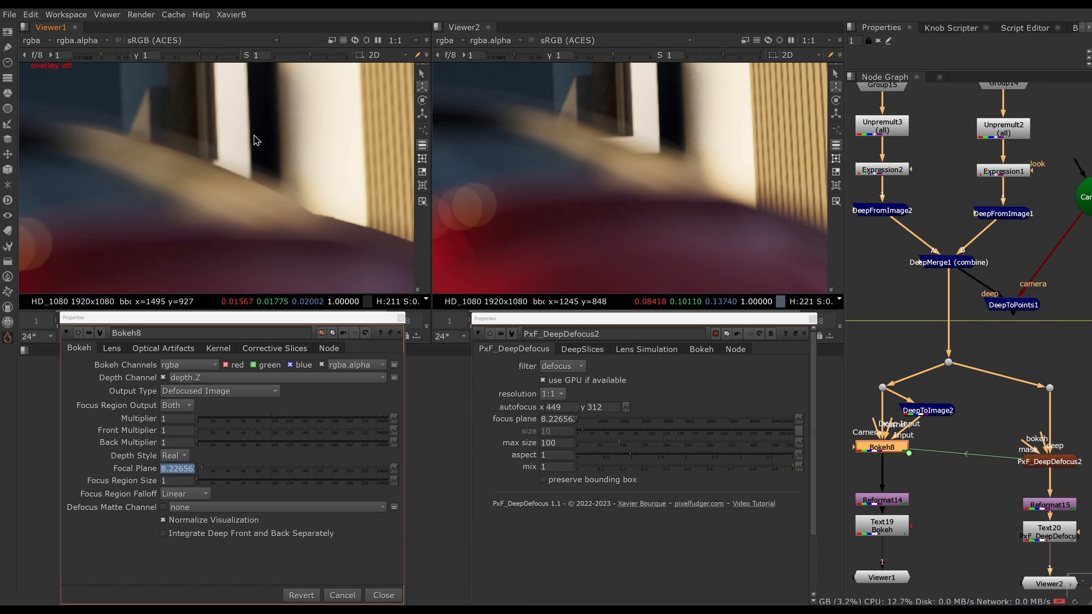
left_click(164, 535)
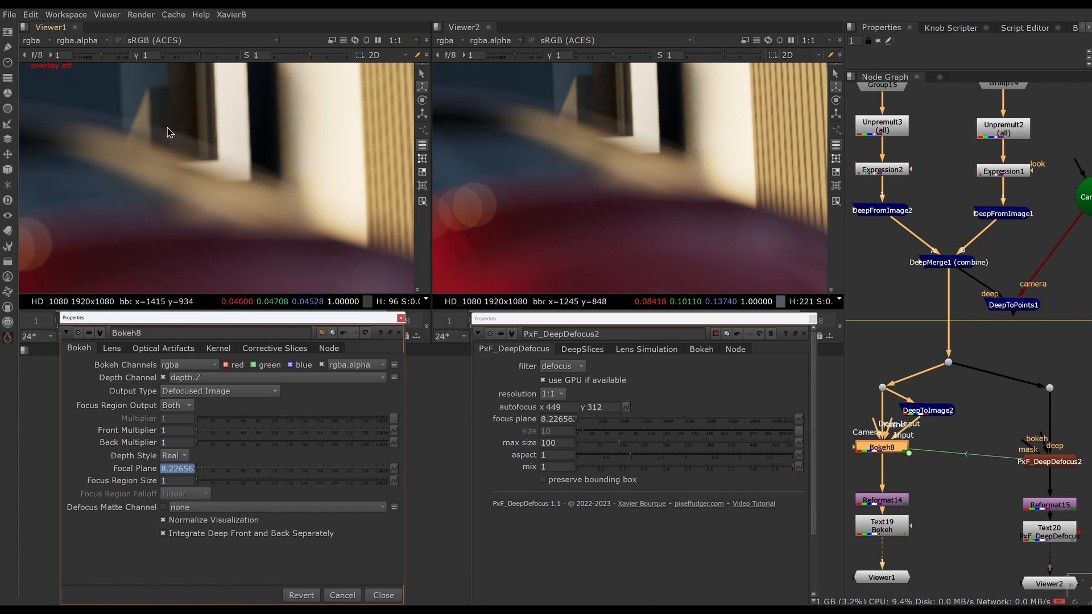
left_click_drag(161, 124, 272, 219, "ctrl+shift")
left_click(164, 534)
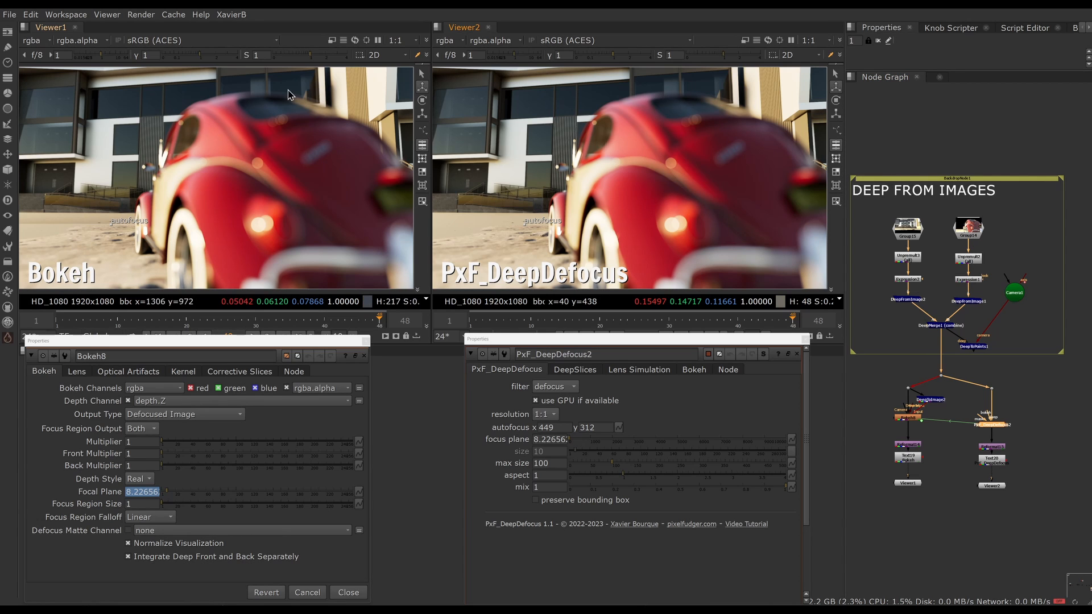
Move the autofocus point onto the building at x 322, y 609, and compare the car's roof edge in both viewers
scroll(73, 227, "up", 3)
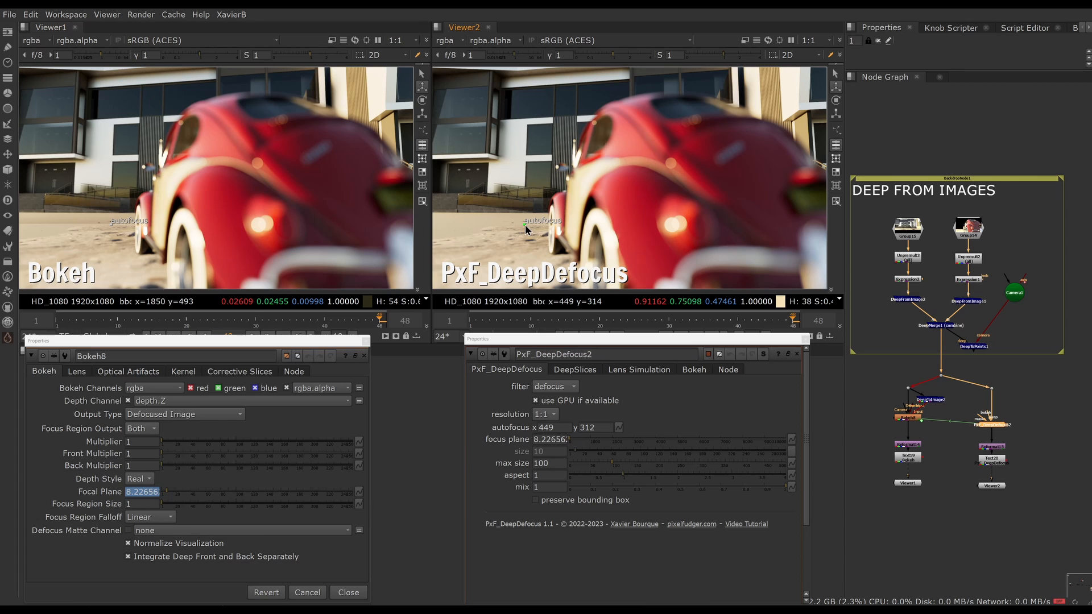
left_click_drag(524, 222, 498, 162)
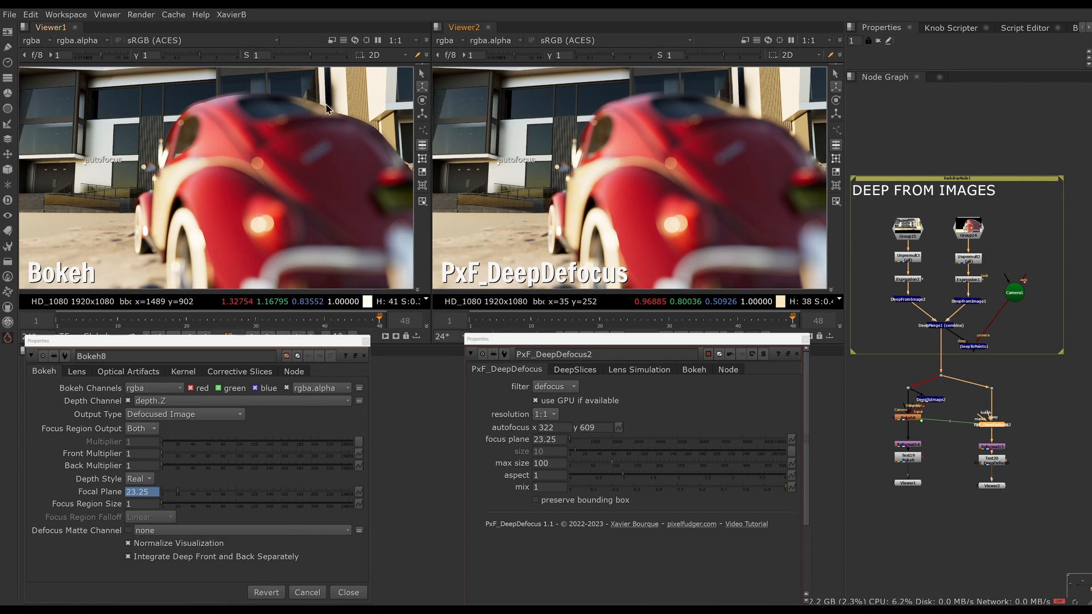
scroll(340, 119, "up", 5)
scroll(340, 122, "up", 2)
middle_click_drag(324, 198, 251, 190)
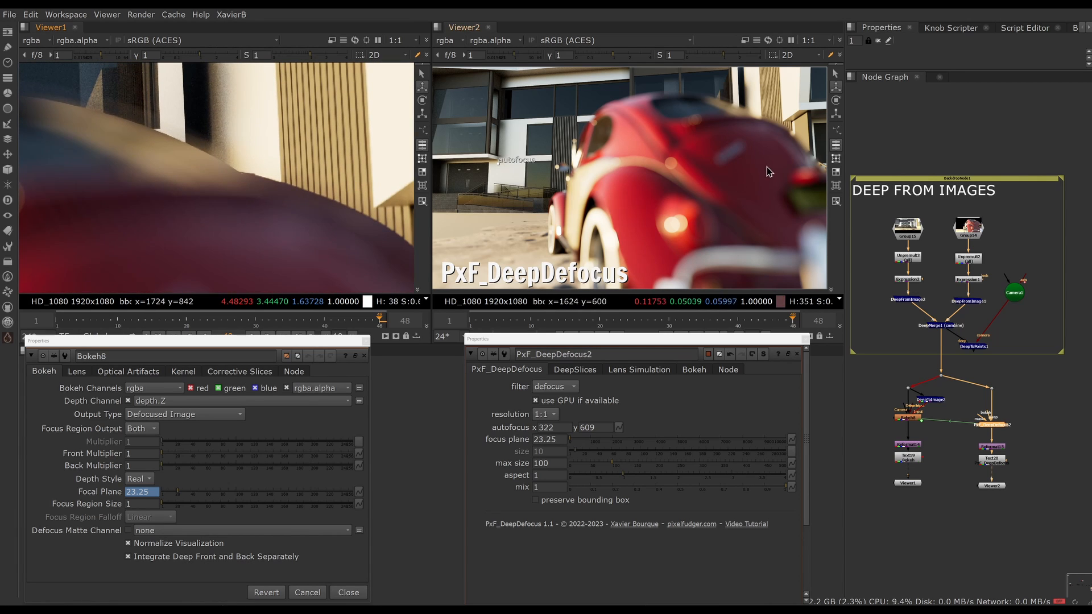
scroll(754, 118, "up", 5)
middle_click_drag(754, 118, 575, 224)
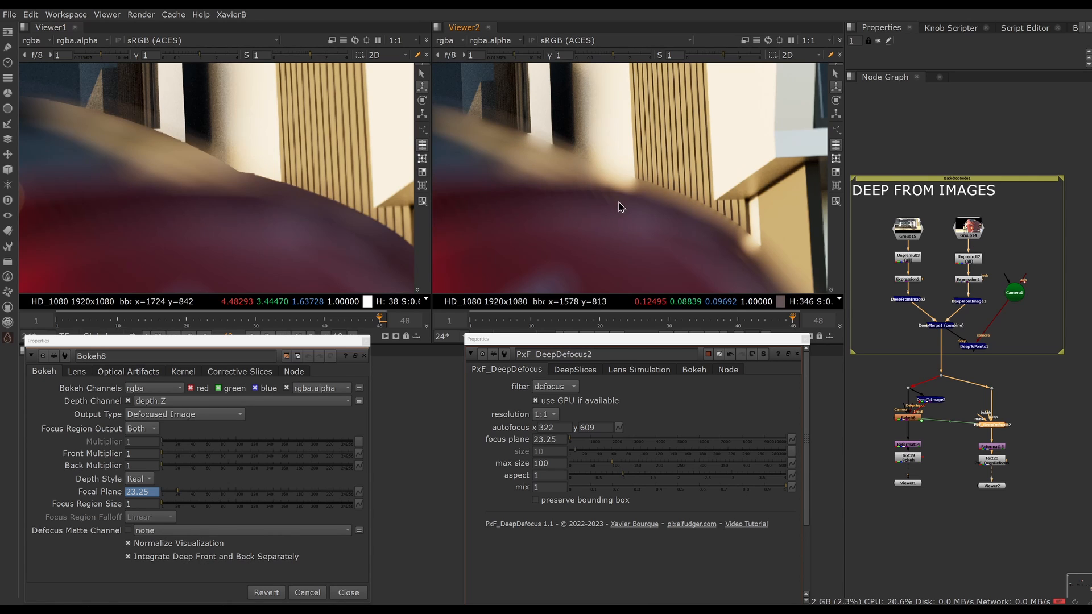
scroll(540, 133, "up", 3)
middle_click_drag(541, 133, 642, 166)
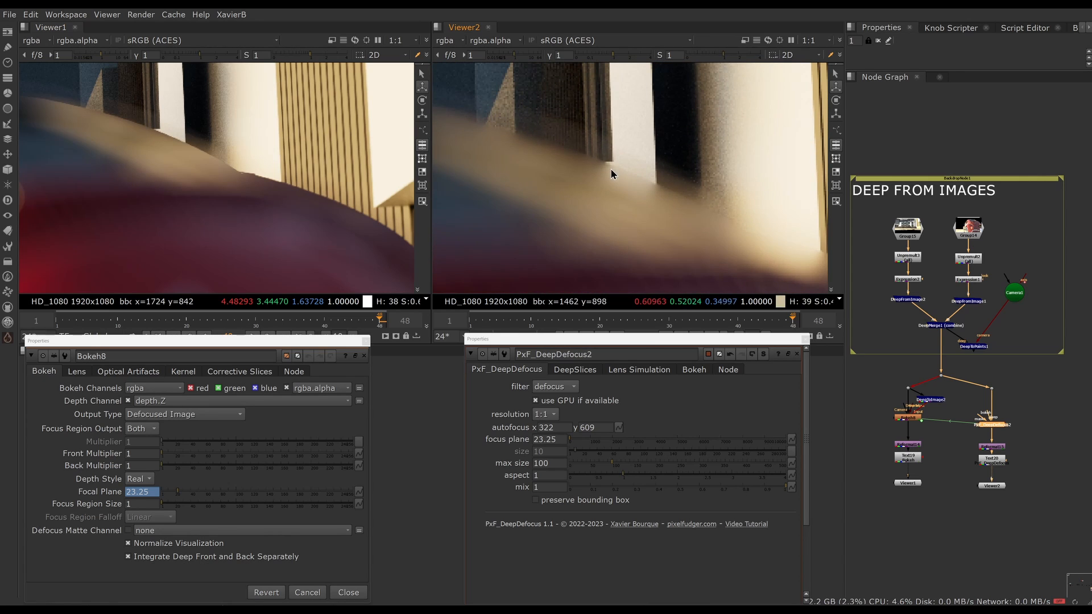
left_click_drag(555, 141, 713, 239, "ctrl+shift")
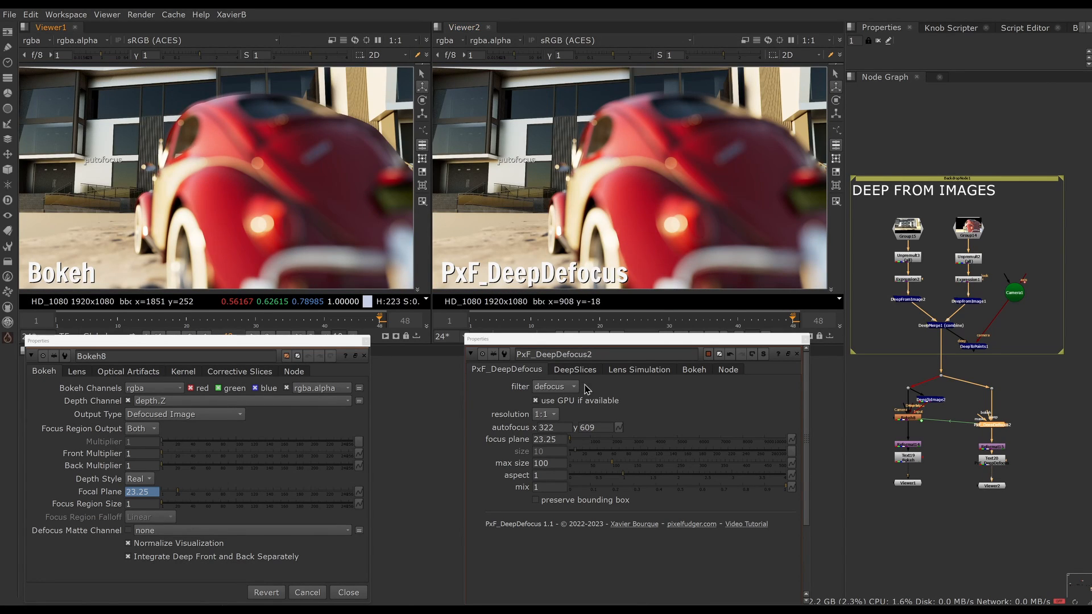
Set the view type of PxF_DeepDefocus2 to Deep slices
left_click(575, 369)
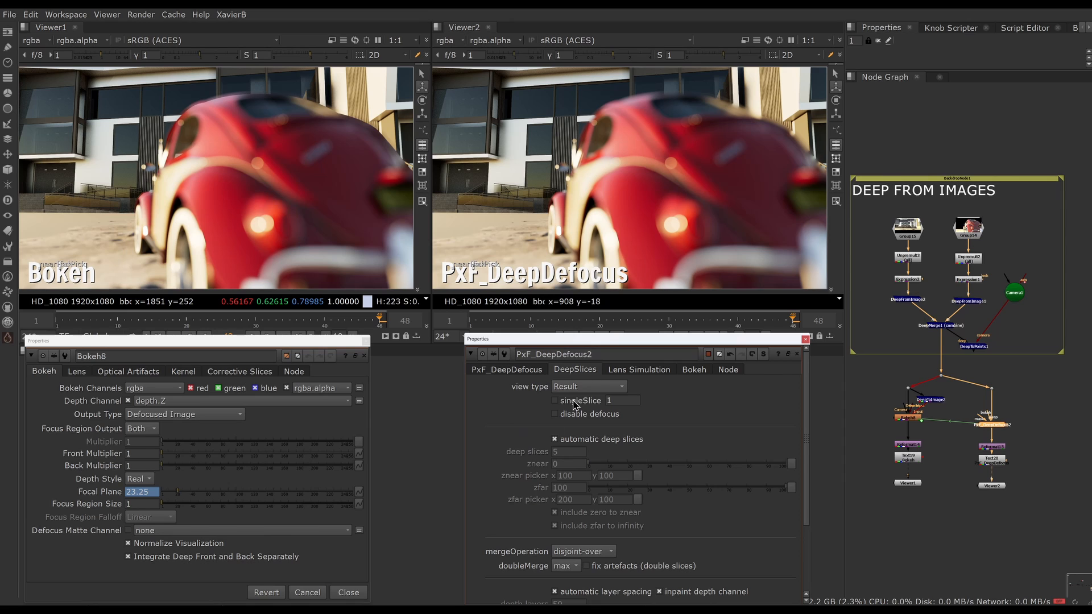
left_click(577, 391)
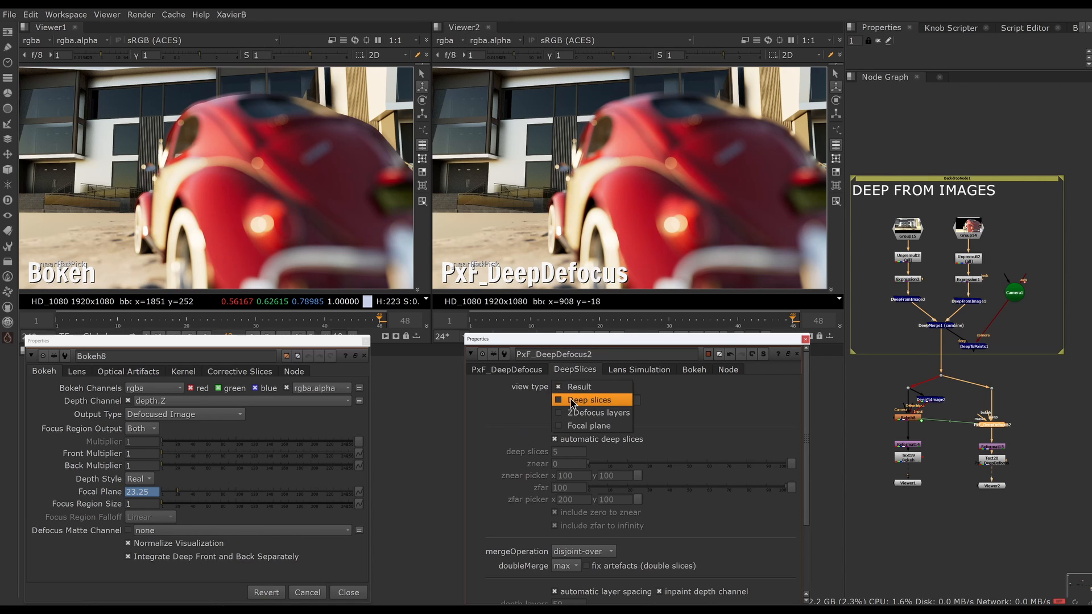
left_click(572, 404)
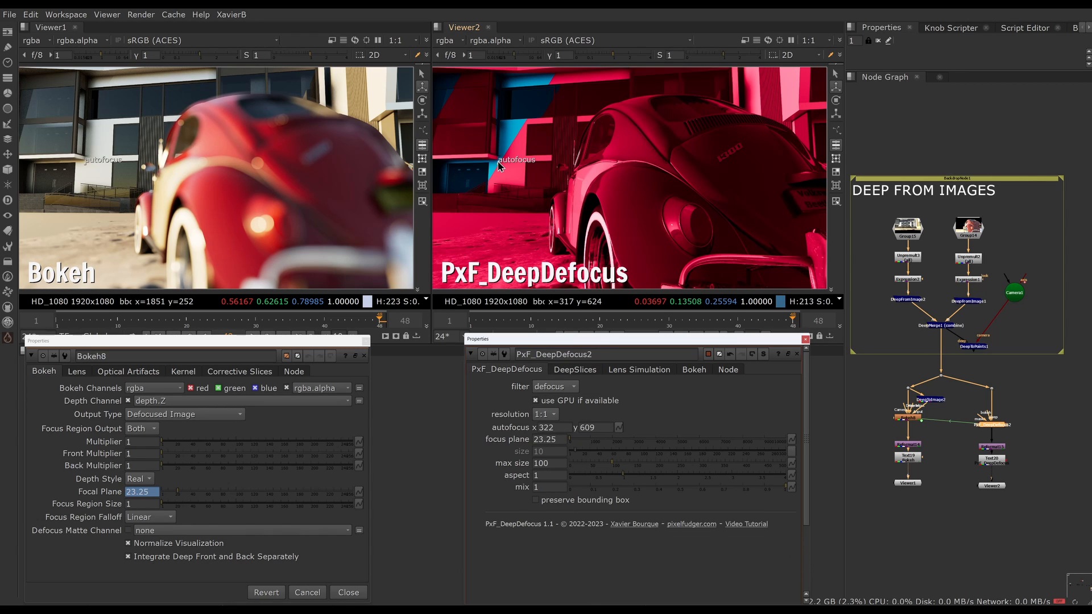
Move the autofocus point to the ground at x 454, y 321, and back onto the building at x 315, y 567
left_click_drag(498, 164, 525, 222)
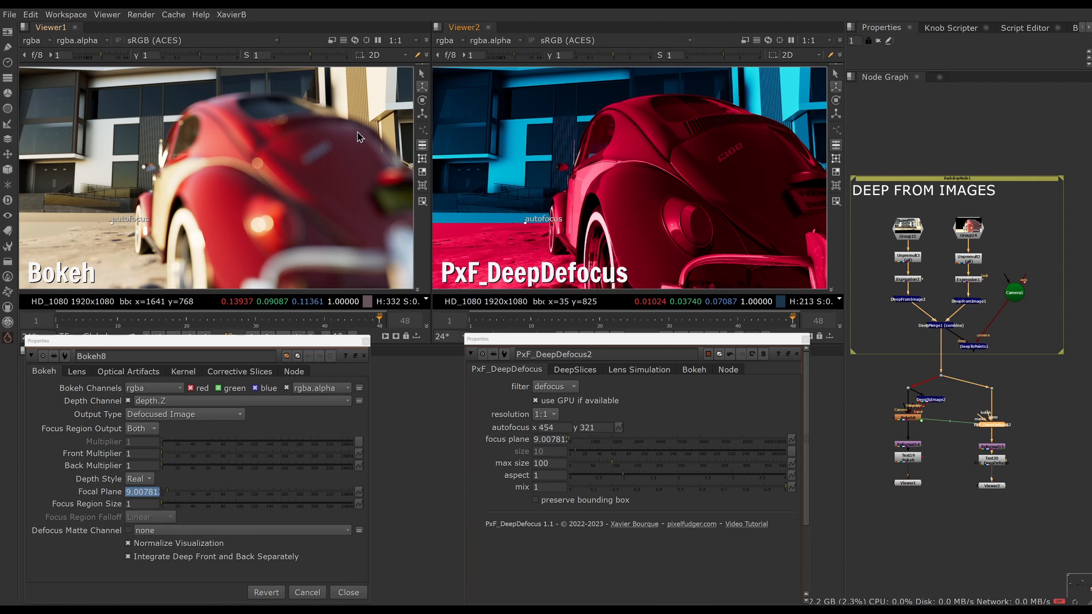
left_click_drag(525, 225, 497, 173)
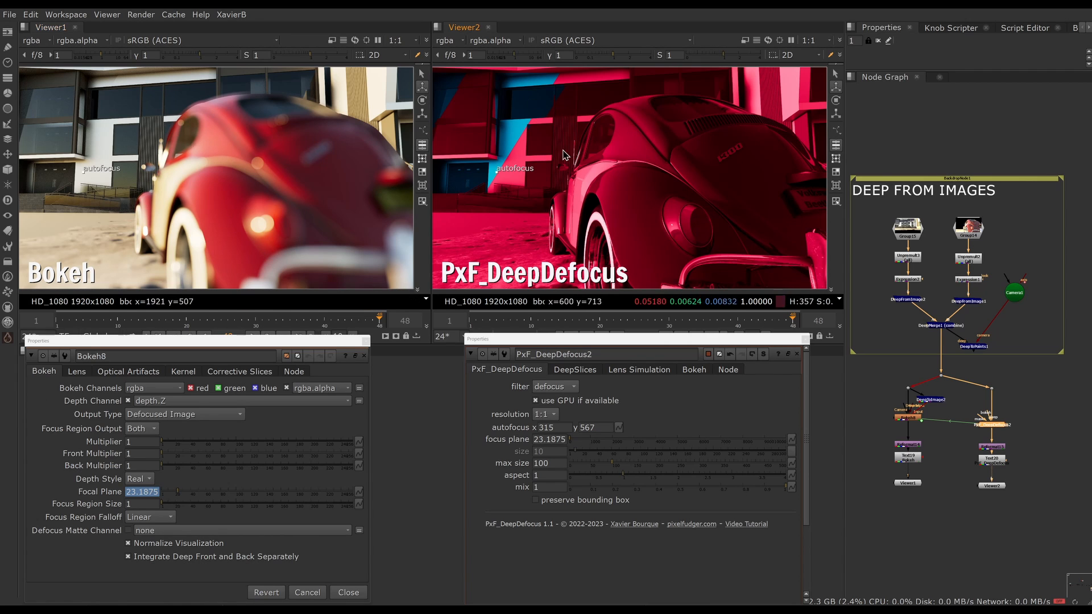
Inspect the Front and Back focus region outputs of Bokeh8 and return the output to Both
left_click(146, 434)
left_click(146, 445)
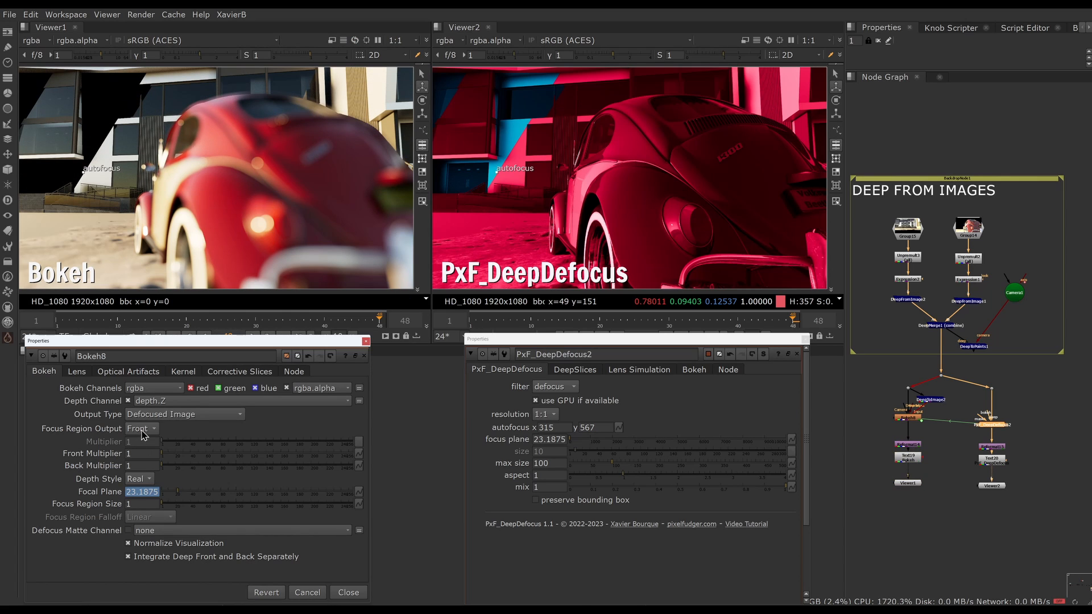
left_click(142, 430)
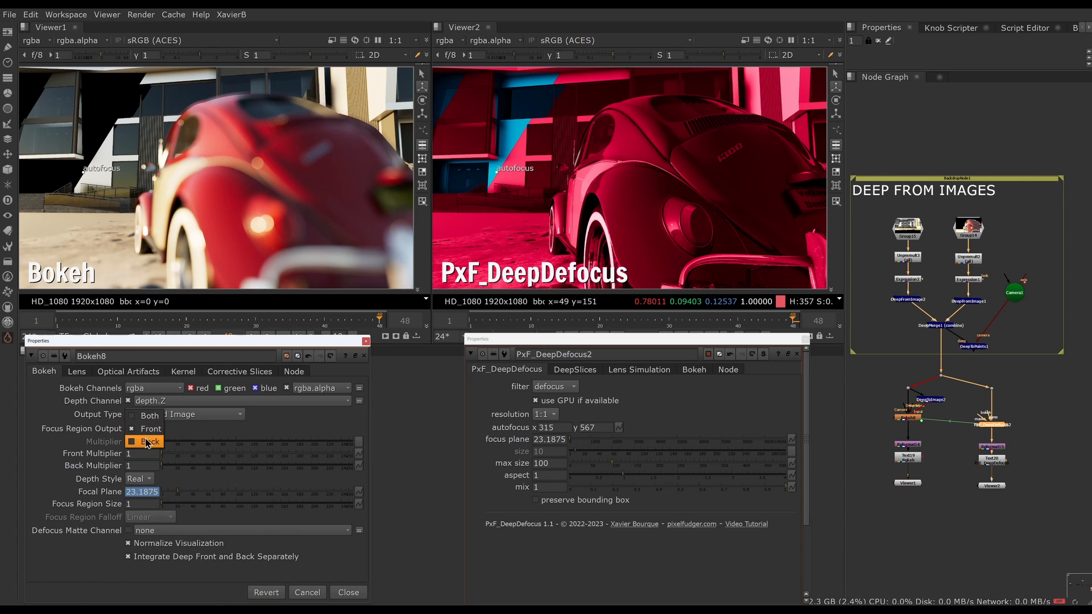
left_click(146, 442)
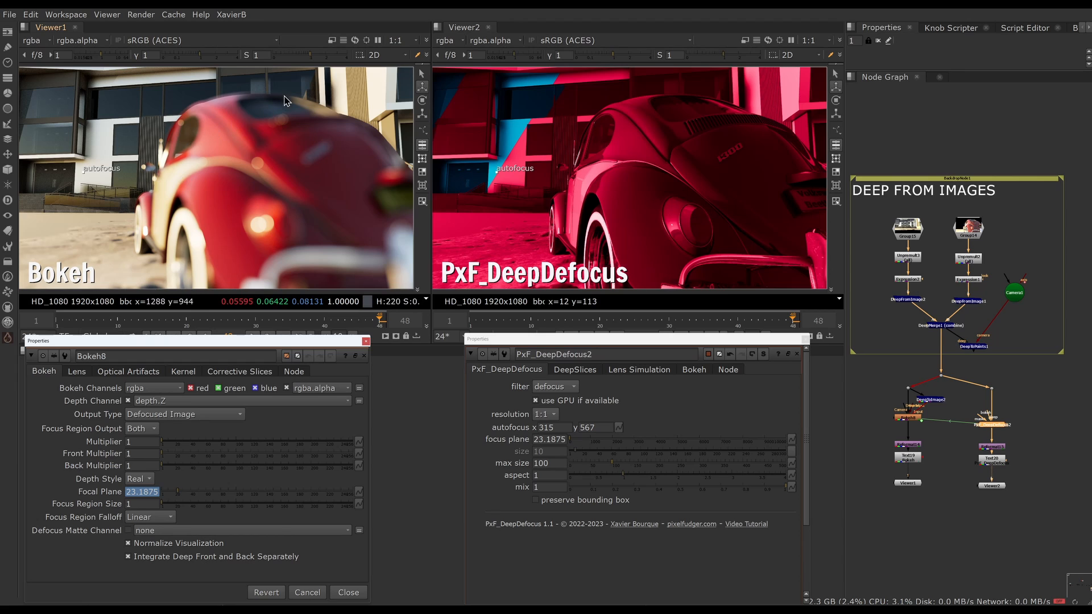
Examine the rear roof edge of the car against the building in the Bokeh viewer
left_click_drag(301, 92, 398, 165, "ctrl+shift")
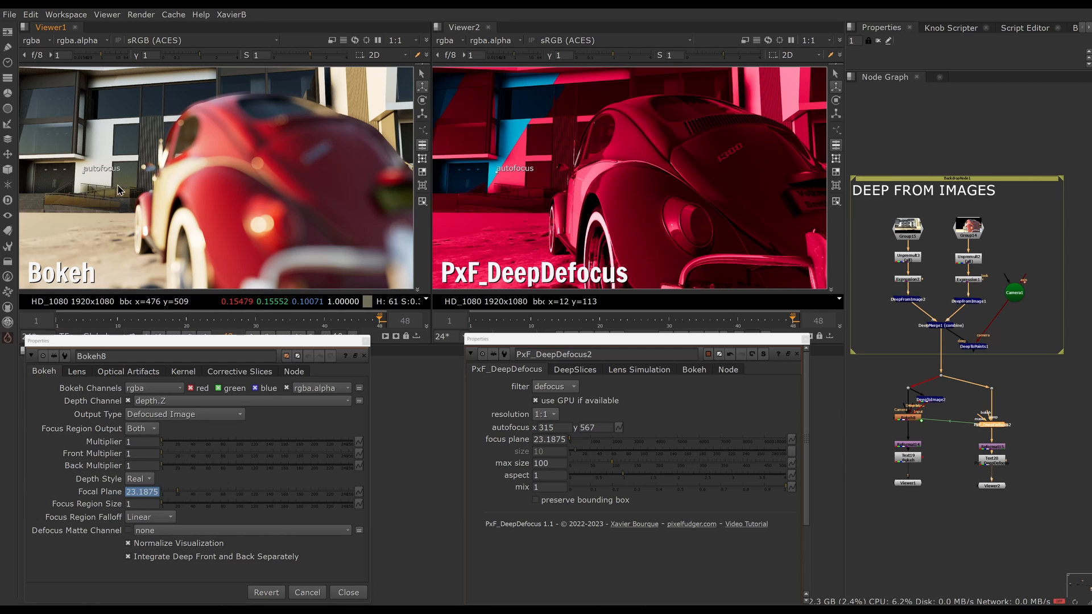
left_click_drag(293, 96, 381, 161, "ctrl+shift")
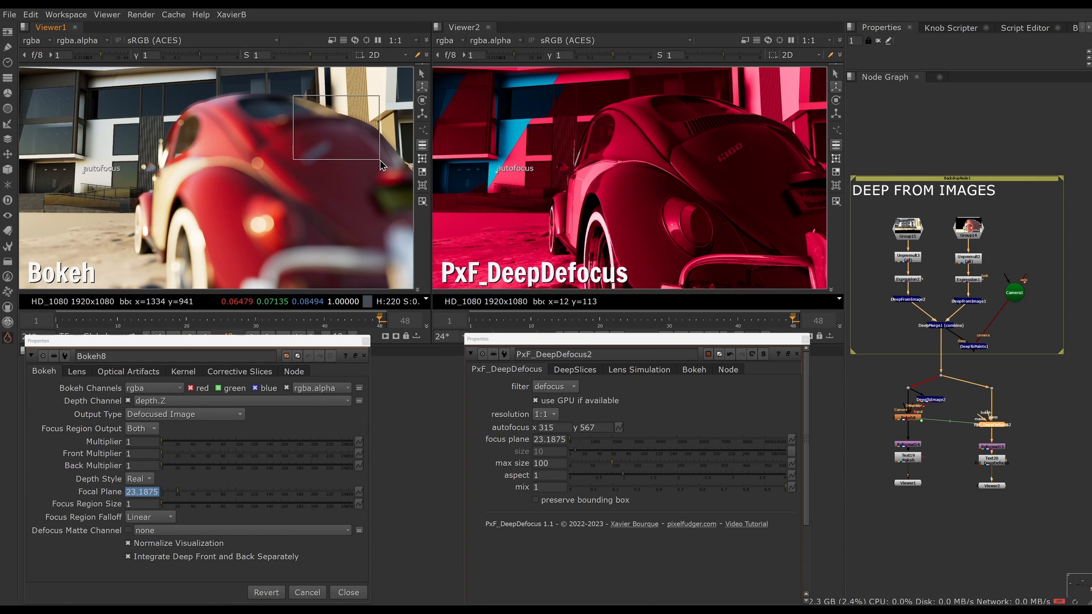
left_click_drag(380, 165, 381, 164, "ctrl+shift")
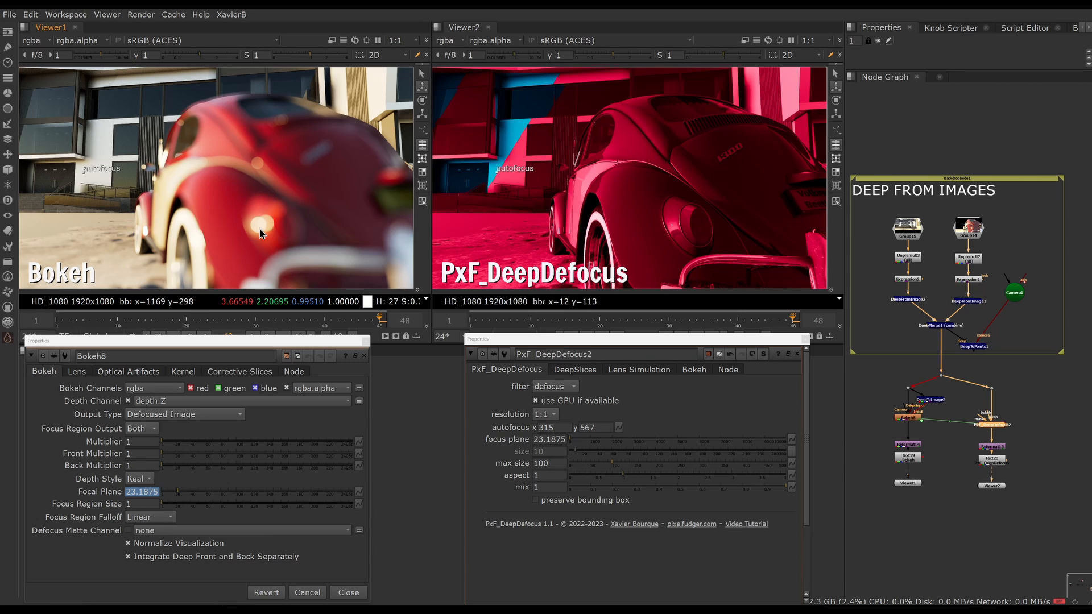
left_click_drag(297, 82, 381, 169, "ctrl+shift")
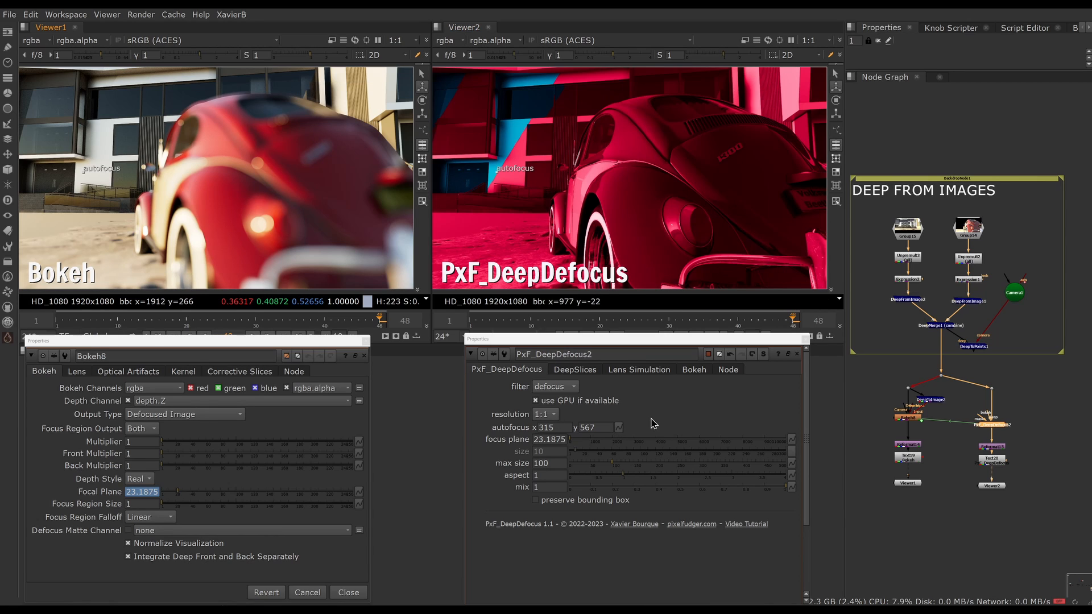
Turn off automatic deep slices in PxF_DeepDefocus2 and split the image into 2 deep slices with zfar at 22
left_click(593, 372)
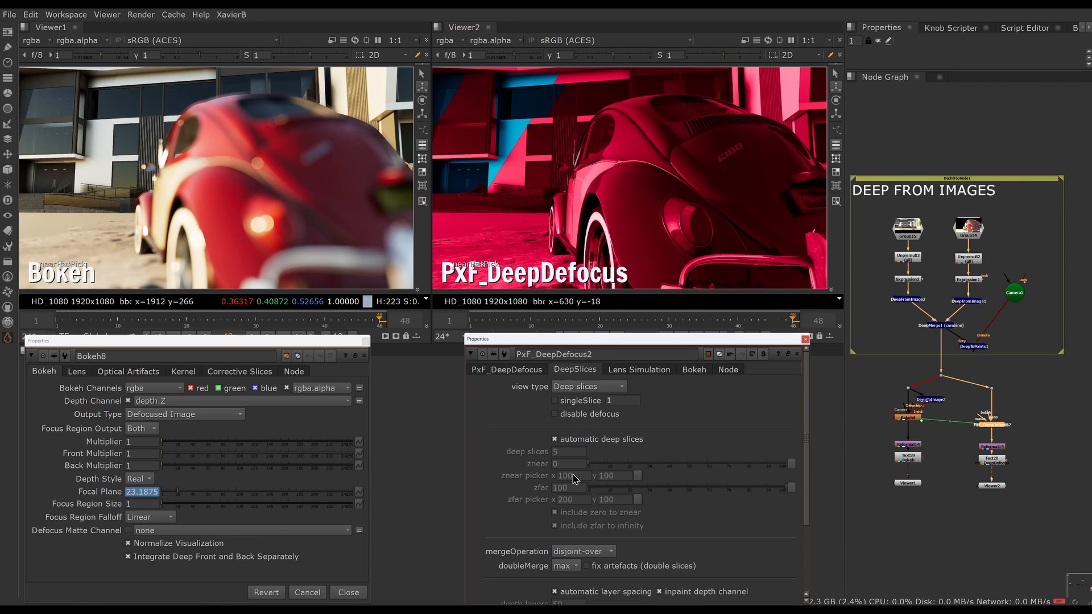
left_click(570, 443)
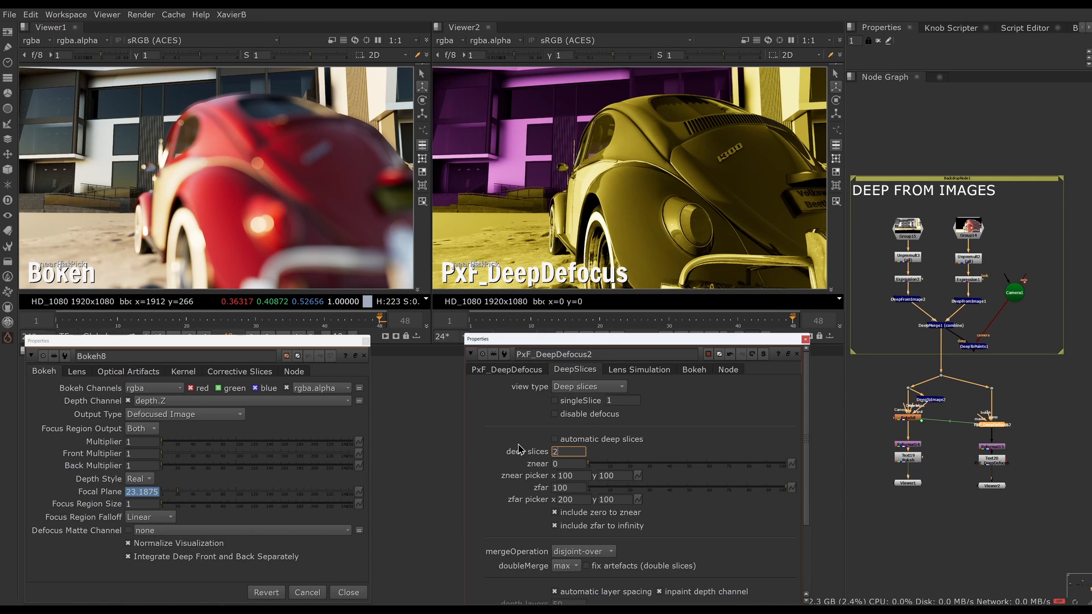
key("Return")
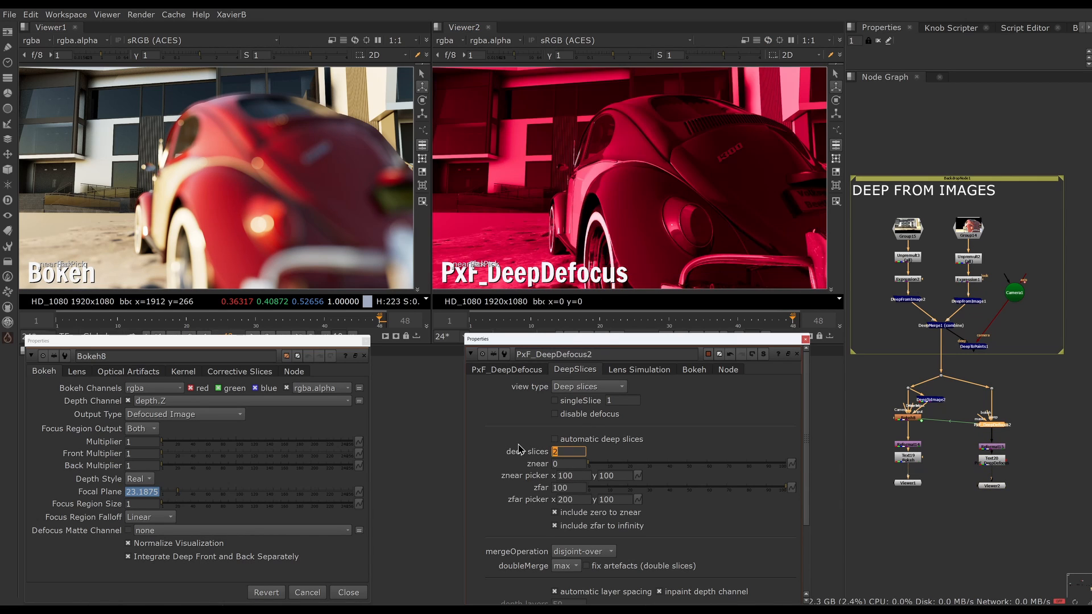
double_click(562, 488)
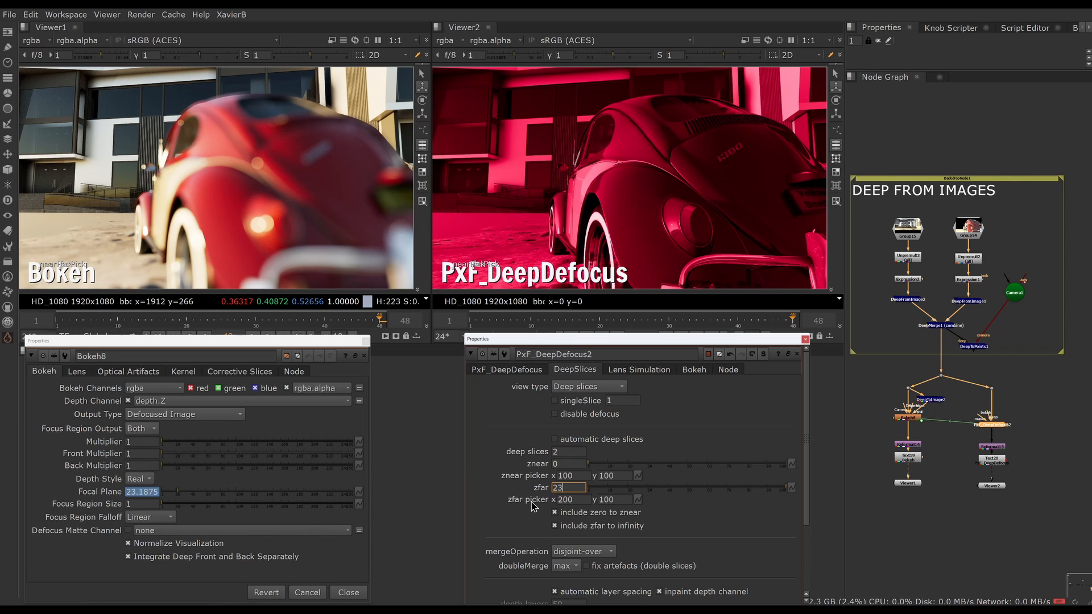
key("Return")
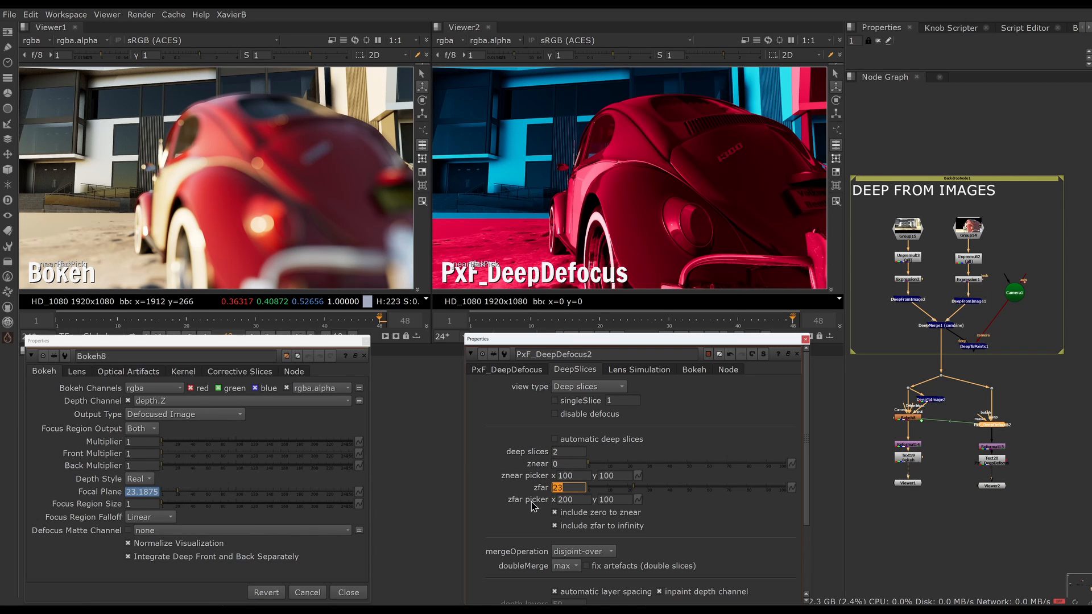
key("Down")
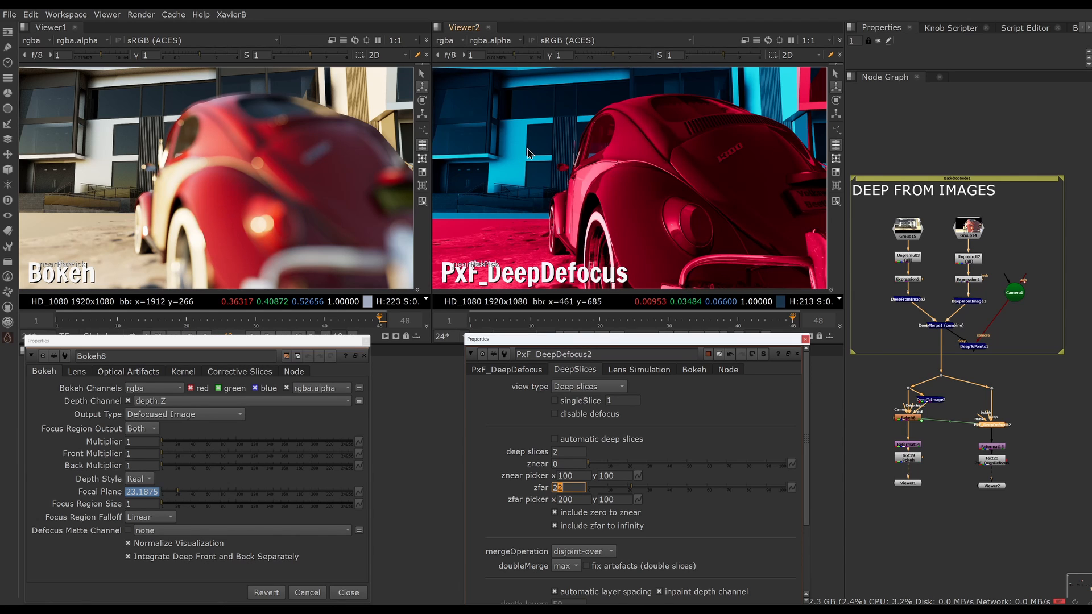
Try 4 deep slices in PxF_DeepDefocus2 and return the slice count to 2
left_click(568, 452)
type("6")
key("Return")
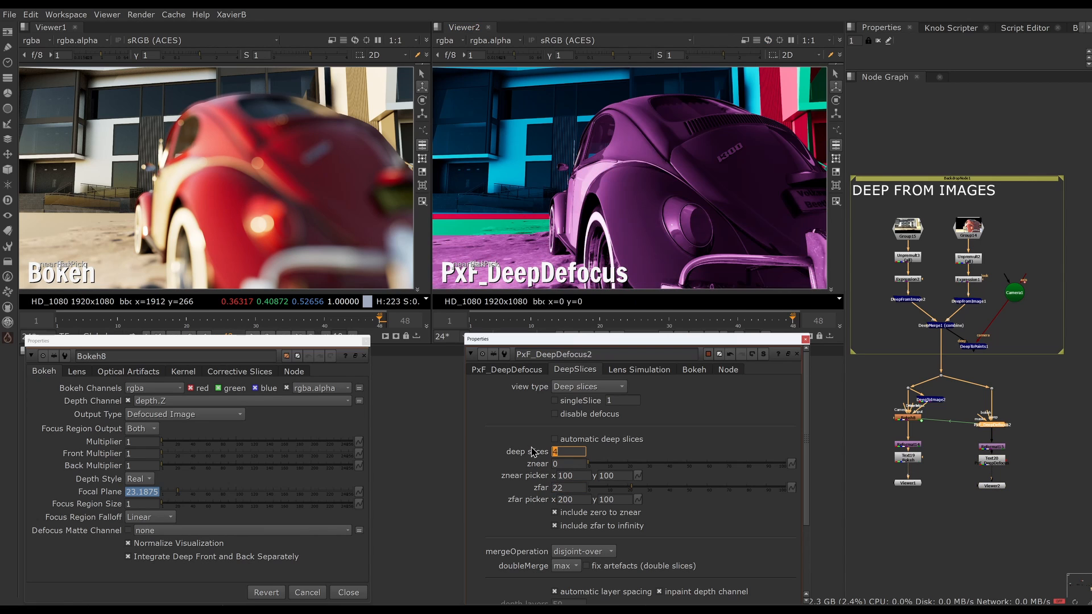
type("5")
key("Return")
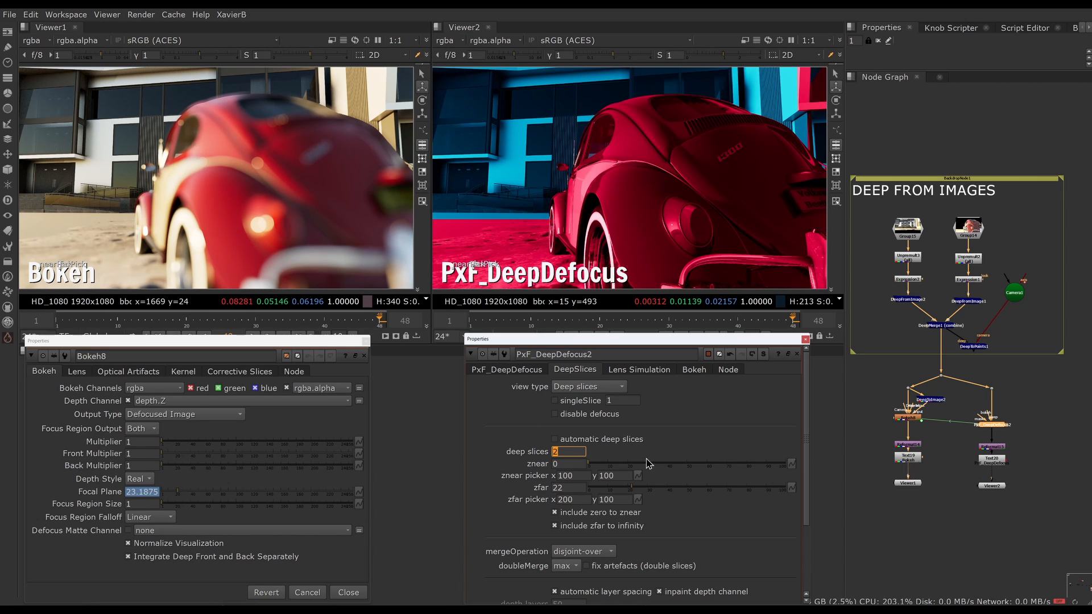
Check the focus plane of PxF_DeepDefocus2 and set its view type to Result
left_click(505, 371)
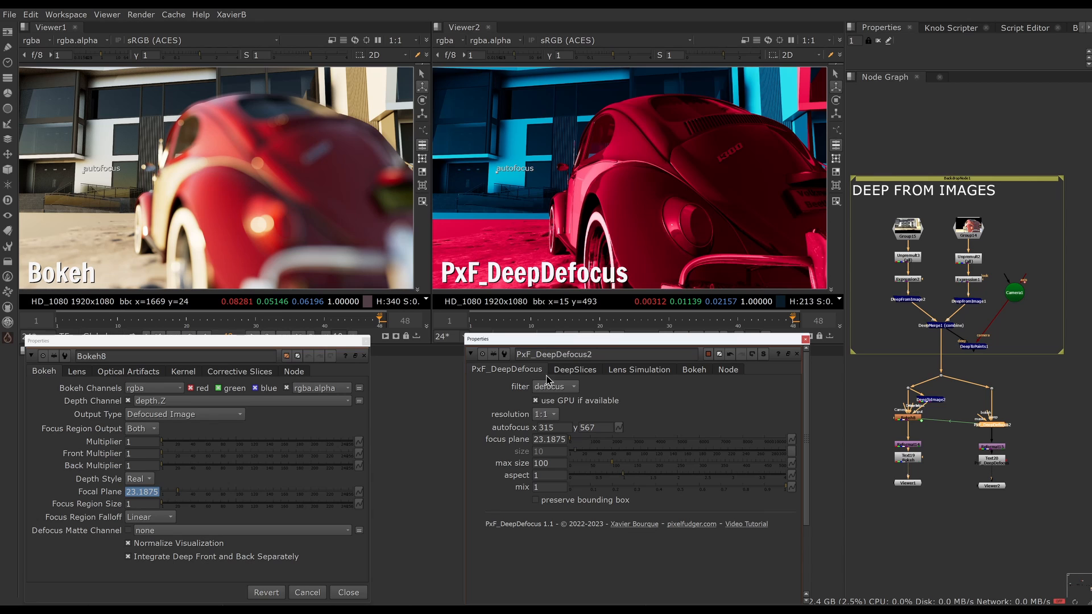
left_click(573, 376)
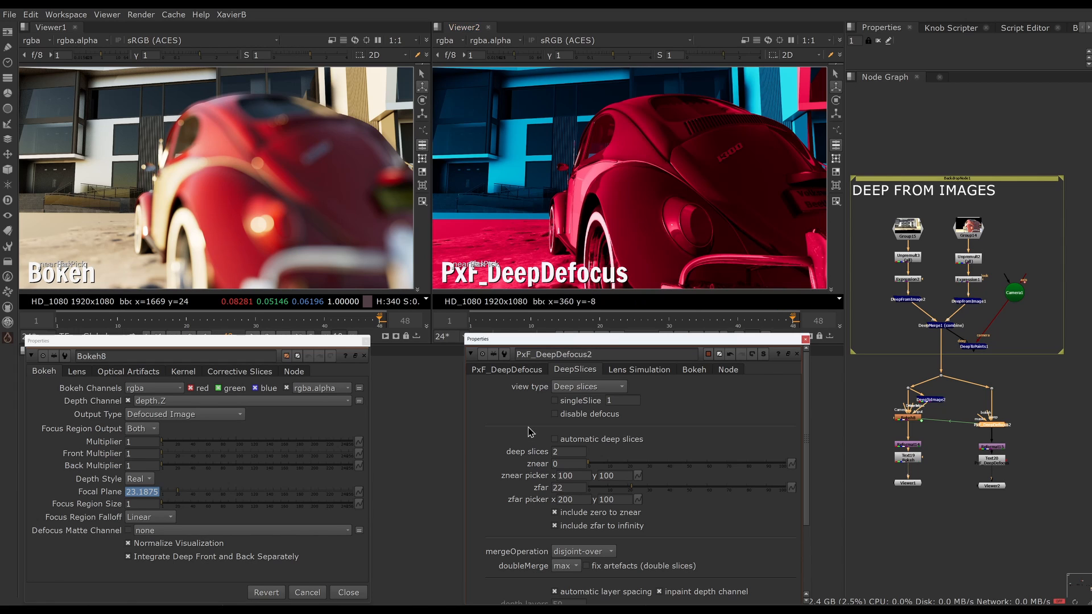
left_click(588, 388)
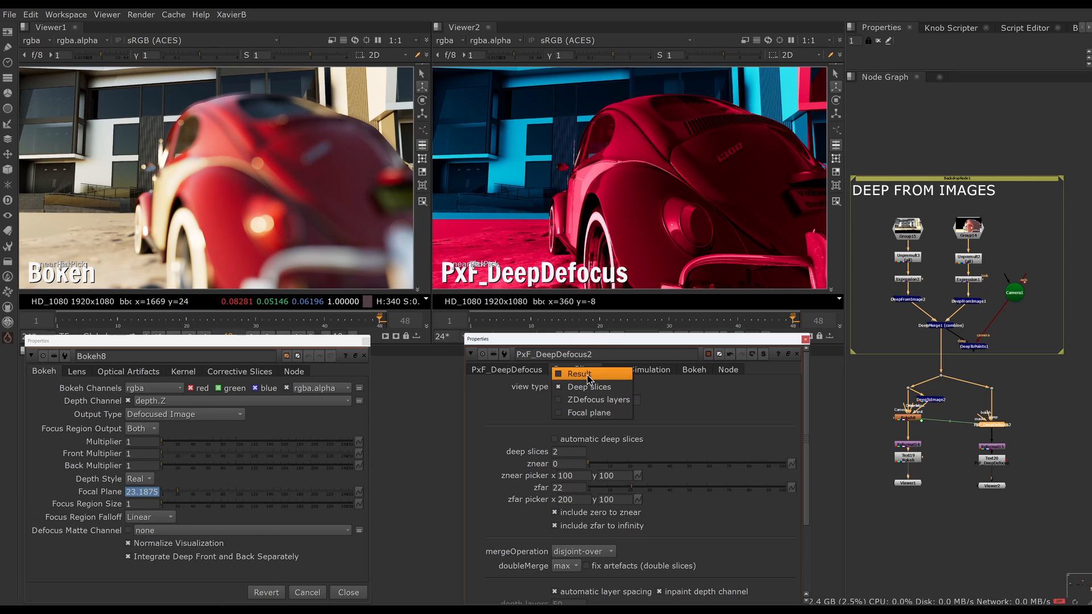
left_click(589, 375)
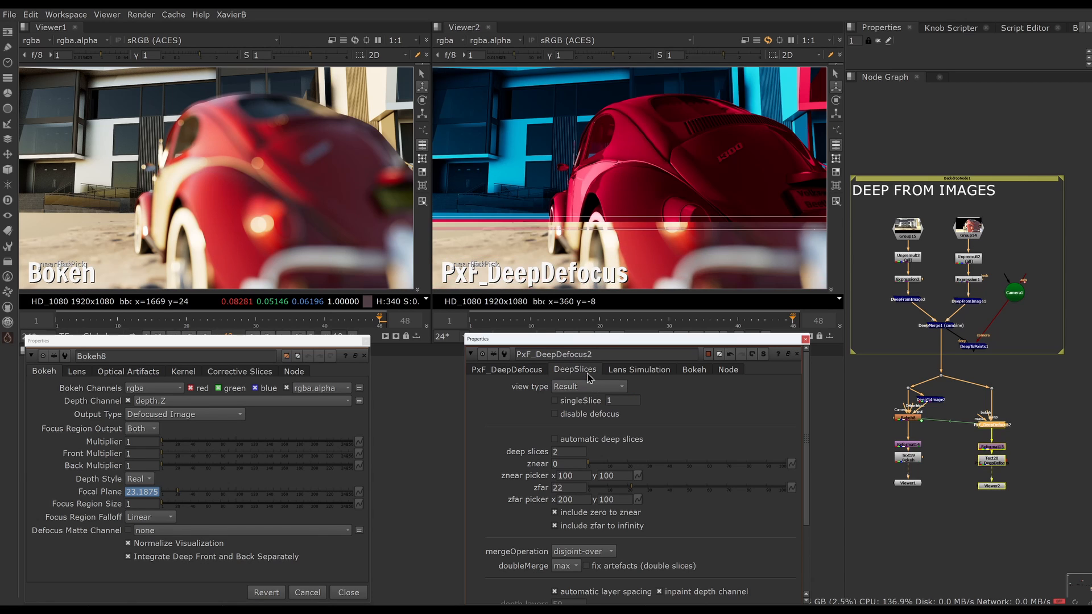
Compare the blurred rear roof edge against the building up close in the Bokeh and PxF_DeepDefocus viewers
left_click_drag(701, 80, 780, 143)
left_click_drag(448, 205, 558, 250)
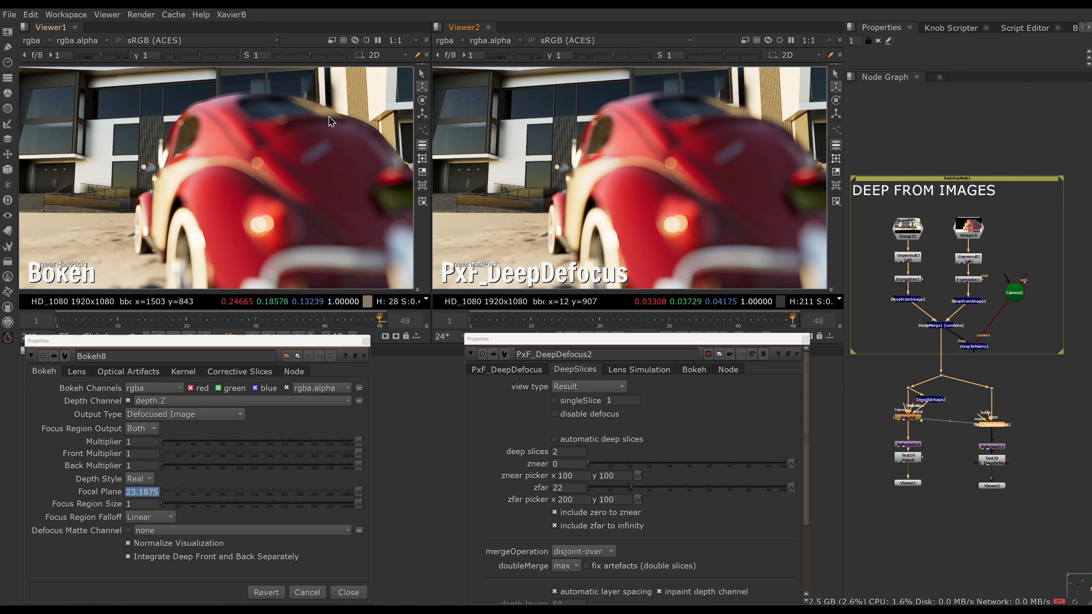
scroll(316, 113, "up", 5)
middle_click_drag(250, 109, 198, 172)
scroll(748, 170, "up", 4)
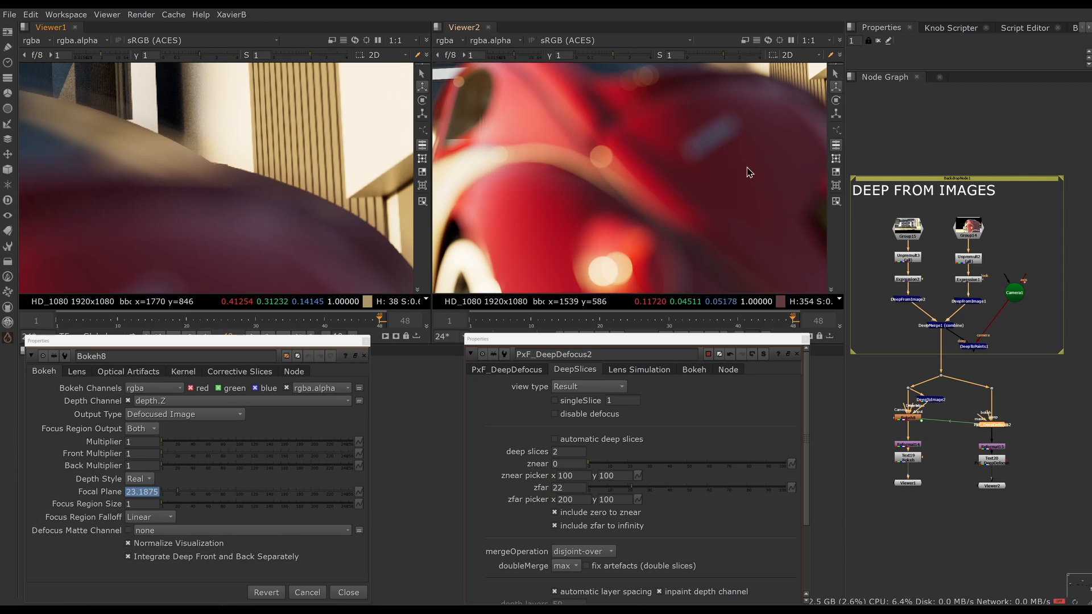
middle_click_drag(721, 166, 645, 254)
scroll(663, 178, "up", 3)
middle_click_drag(664, 180, 648, 263)
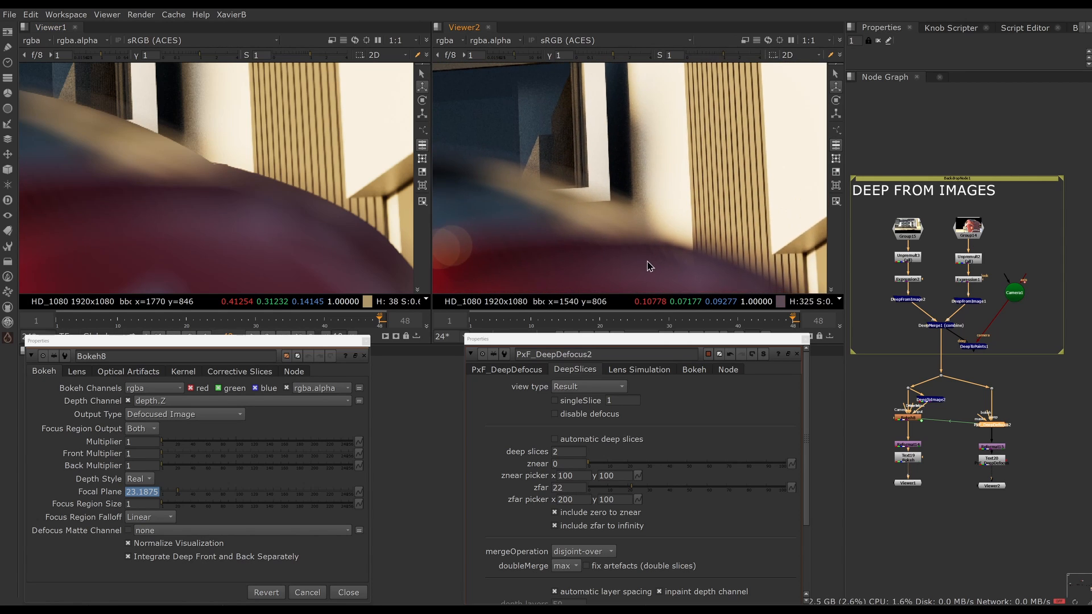